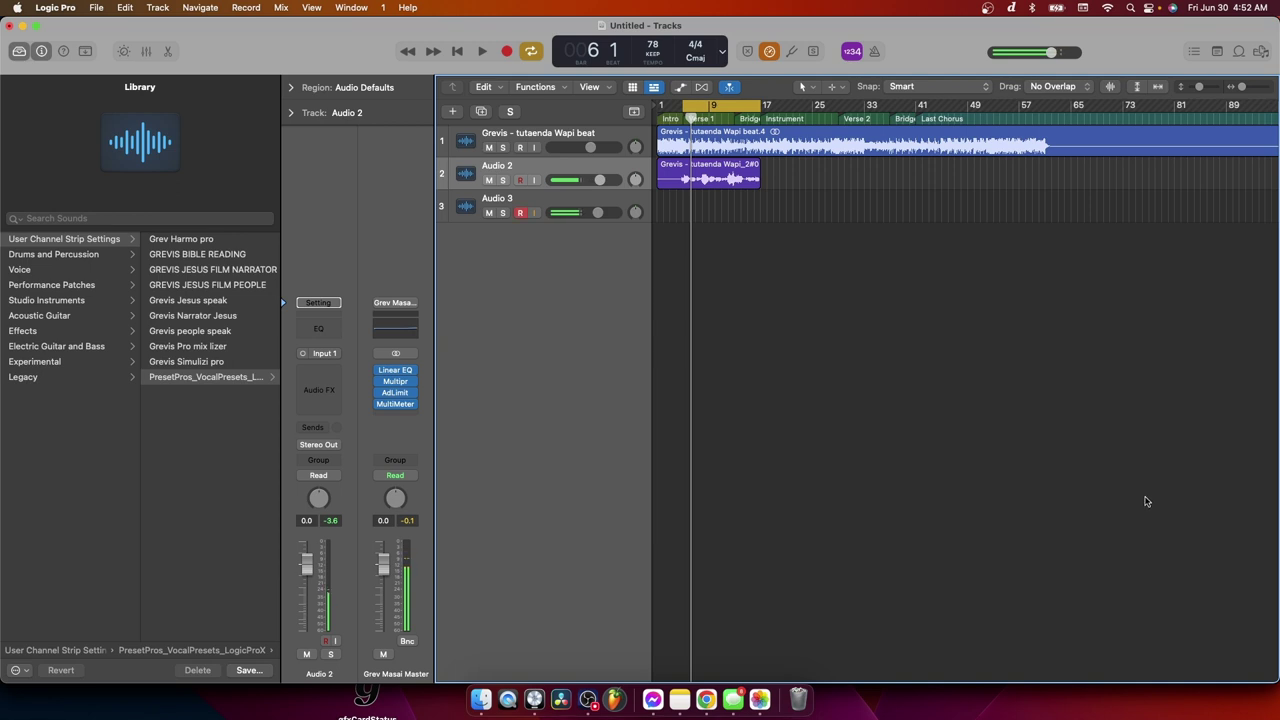
# Step: Audition the current mix, then load the Pro Vocal Strips 01 Gold preset onto track 2
pyautogui.click(483, 52)
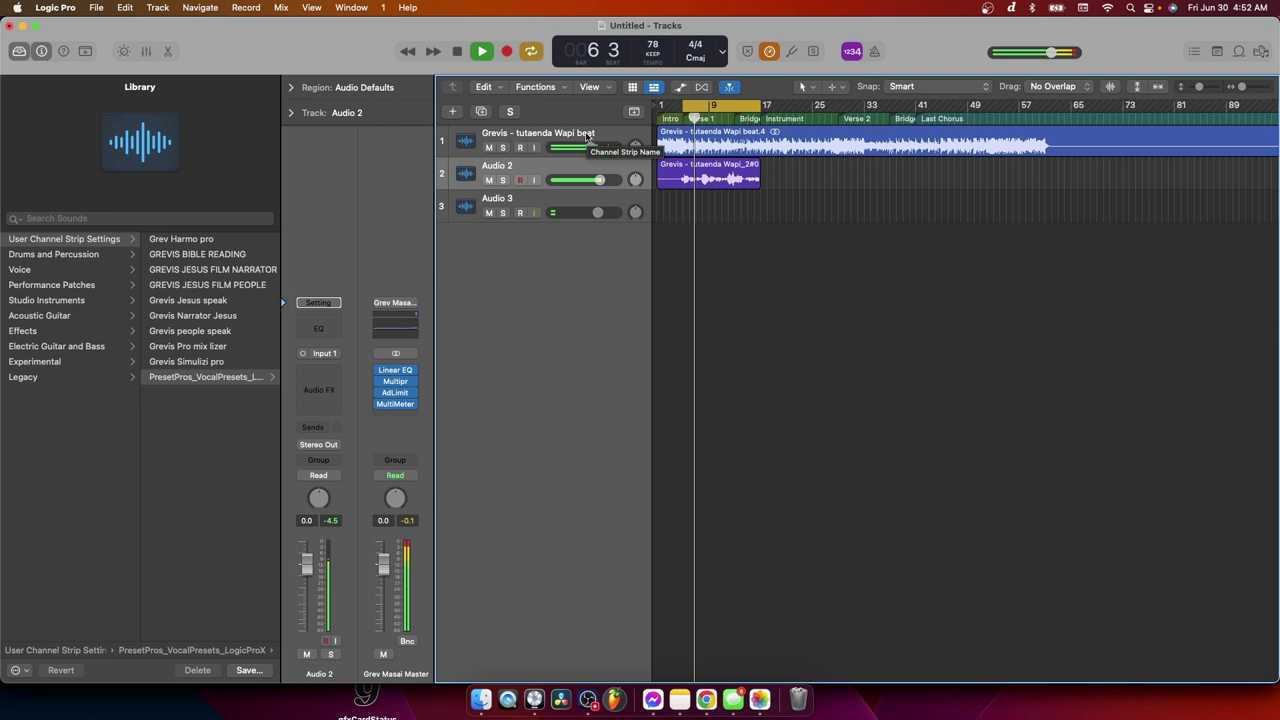
pyautogui.press('space')
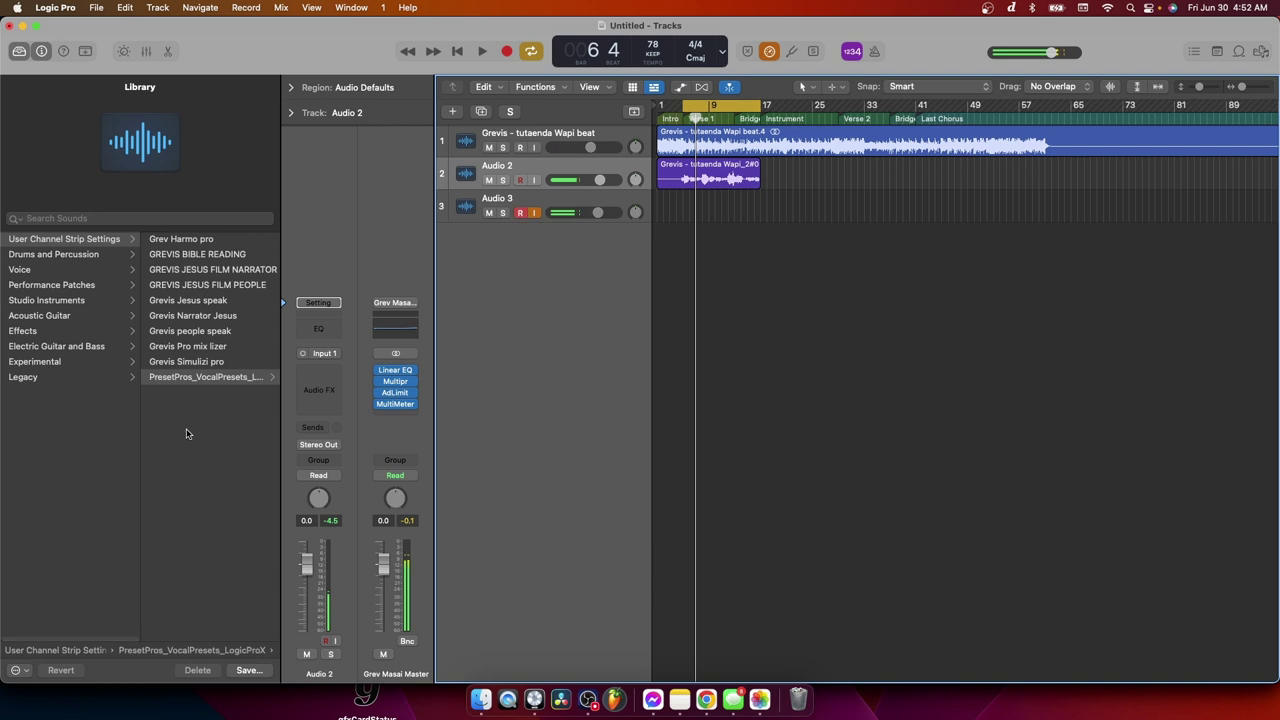
pyautogui.press('Right')
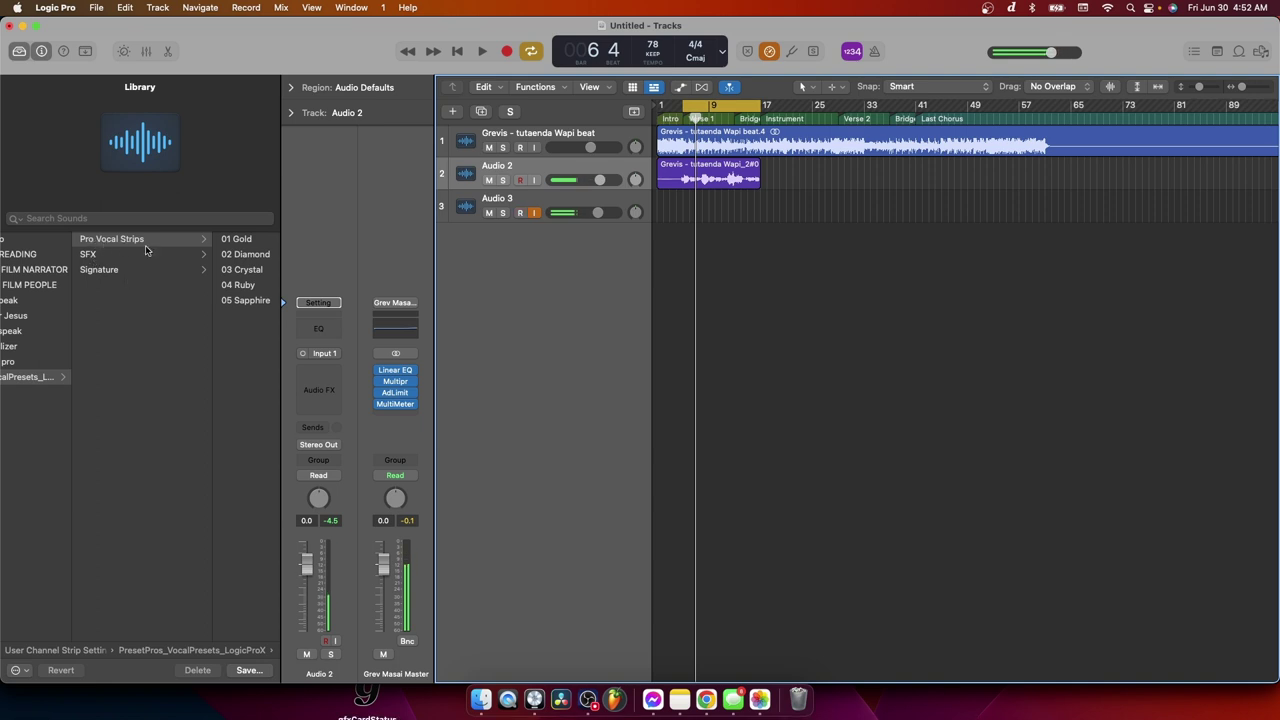
pyautogui.hscroll(3, 238, 292)
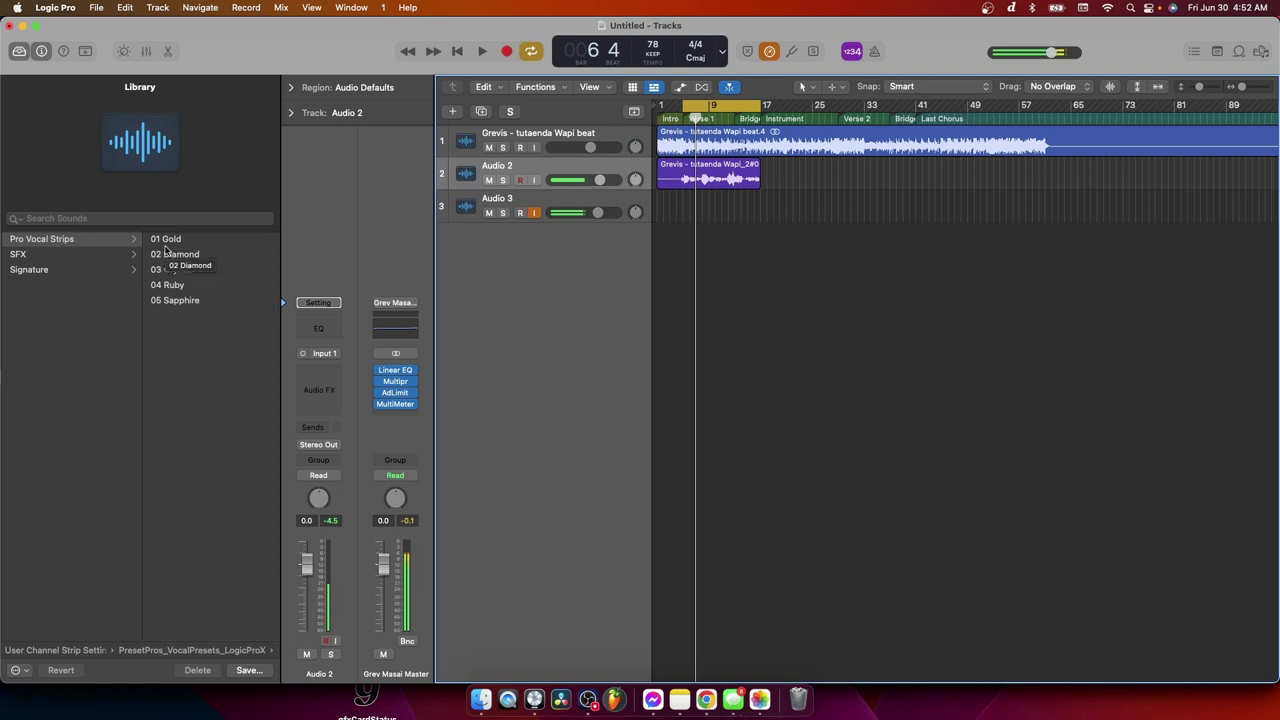
pyautogui.hscroll(-1, 164, 250)
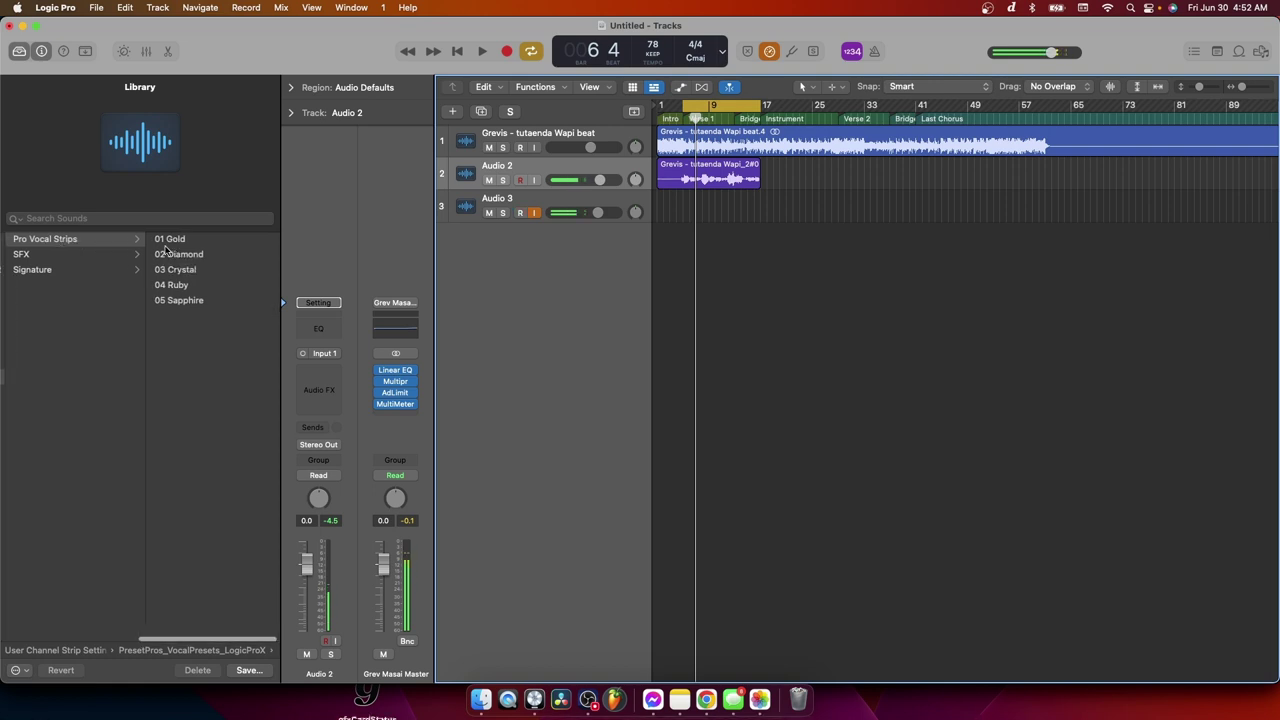
pyautogui.click(224, 244)
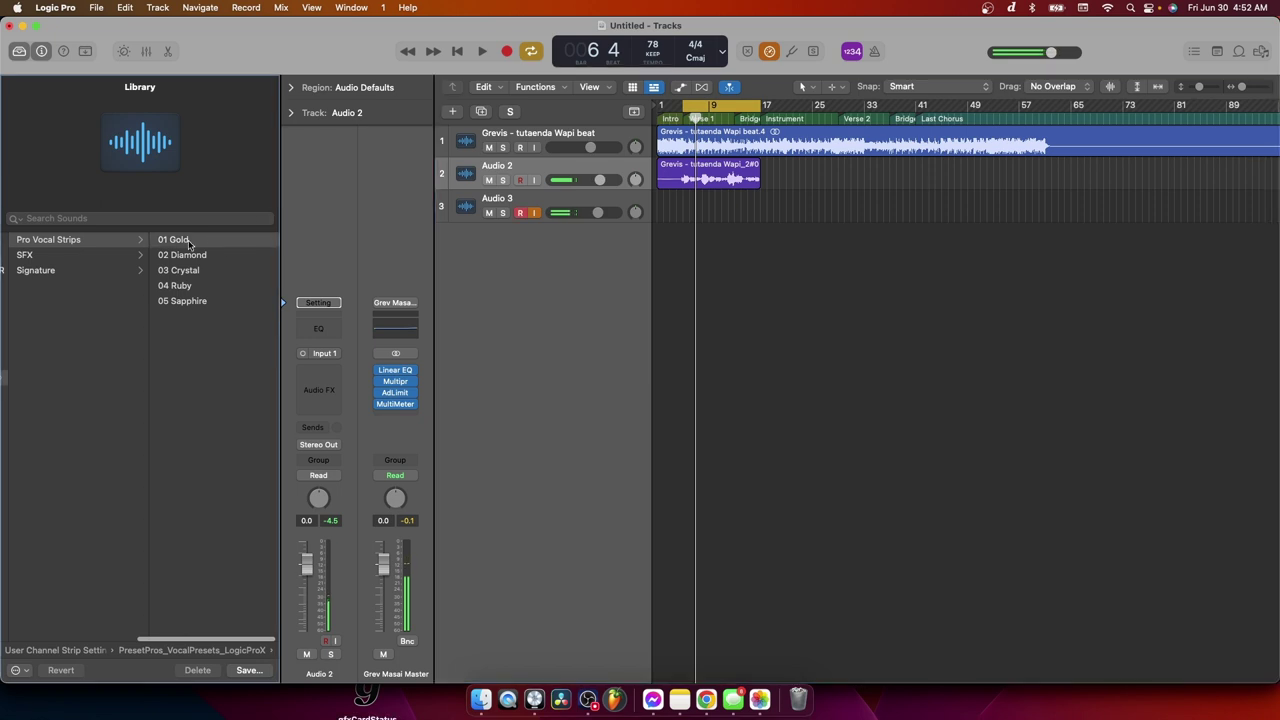
# Step: Play the 01 Gold vocal, mute track 1's beat, and play the vocal alone
pyautogui.click(478, 53)
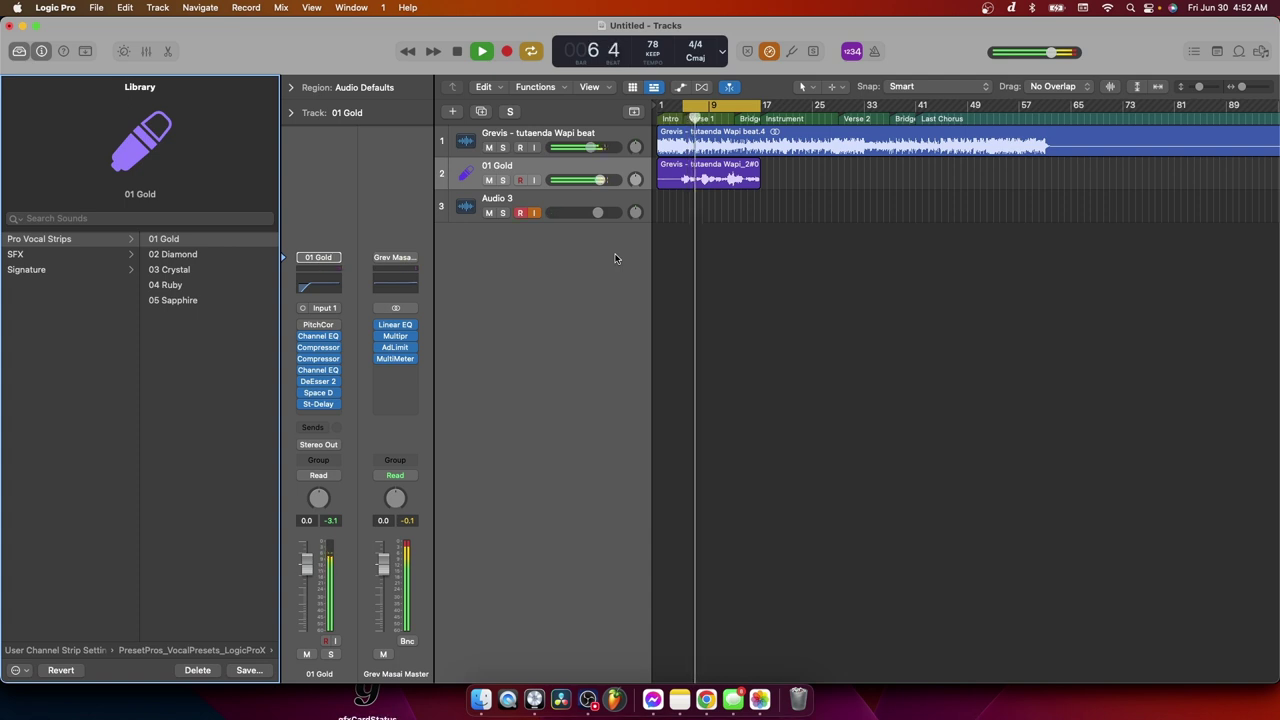
pyautogui.press('space')
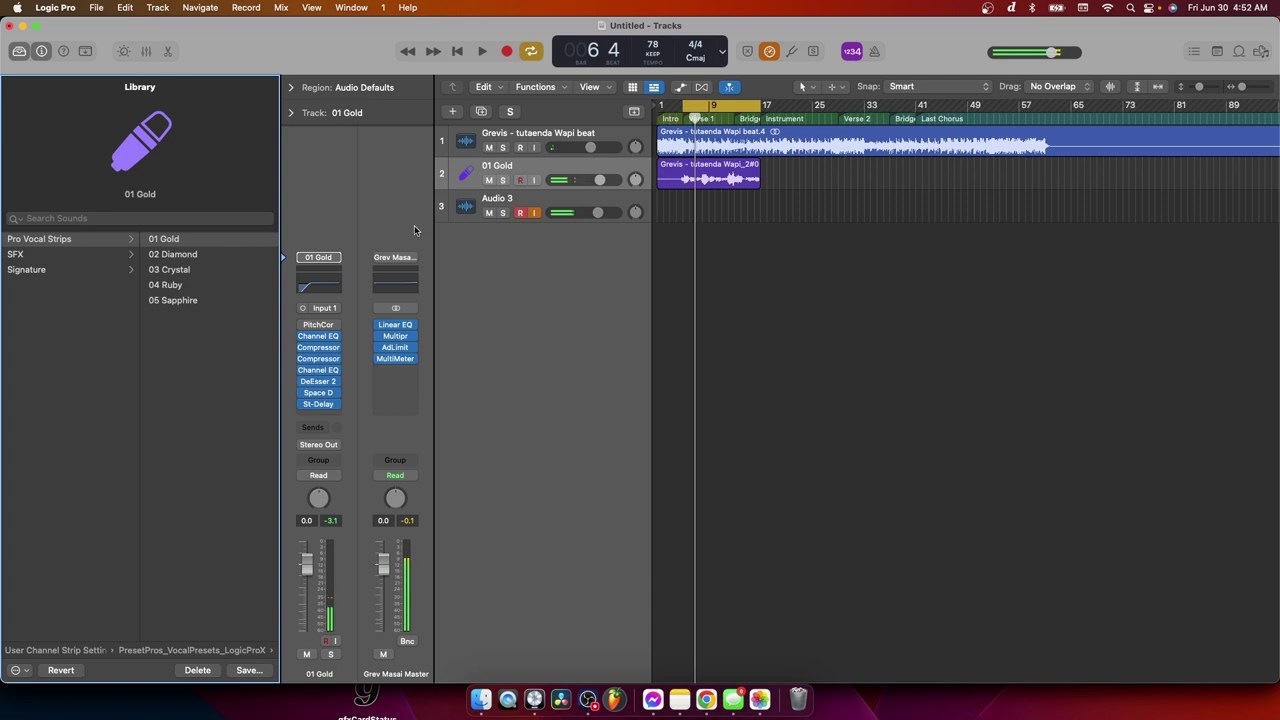
pyautogui.click(488, 148)
pyautogui.press('space')
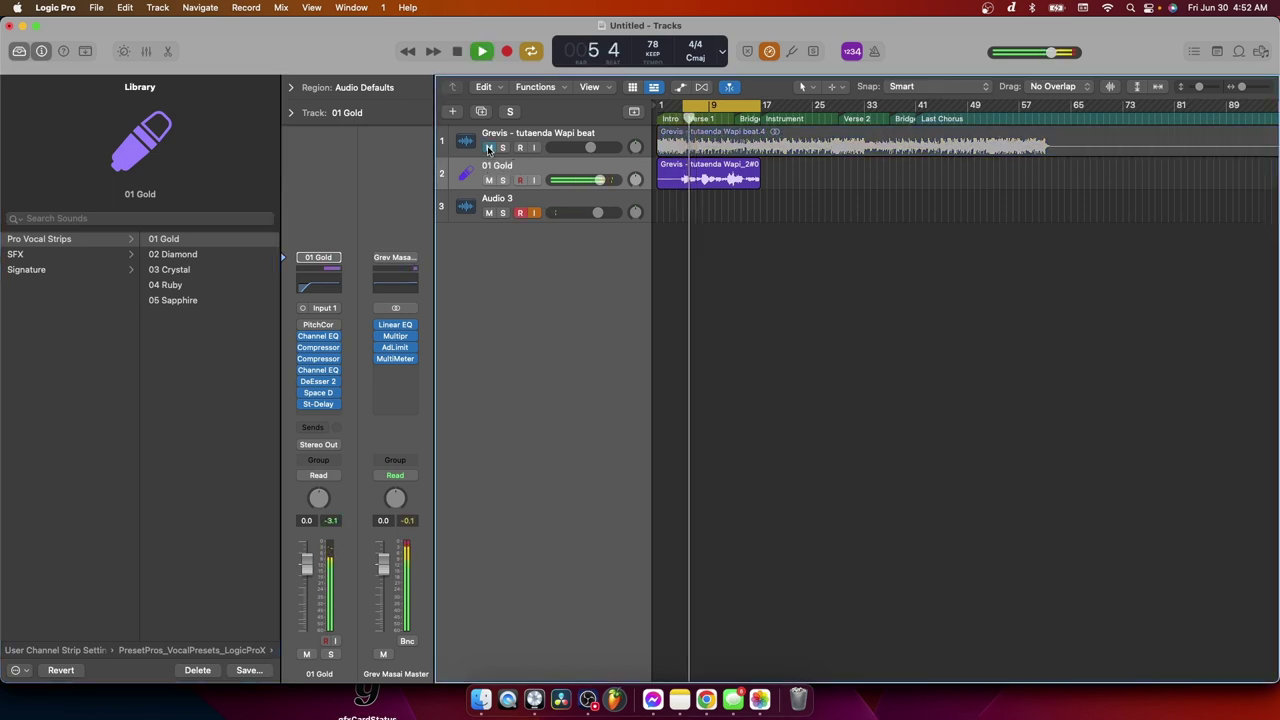
pyautogui.click(455, 51)
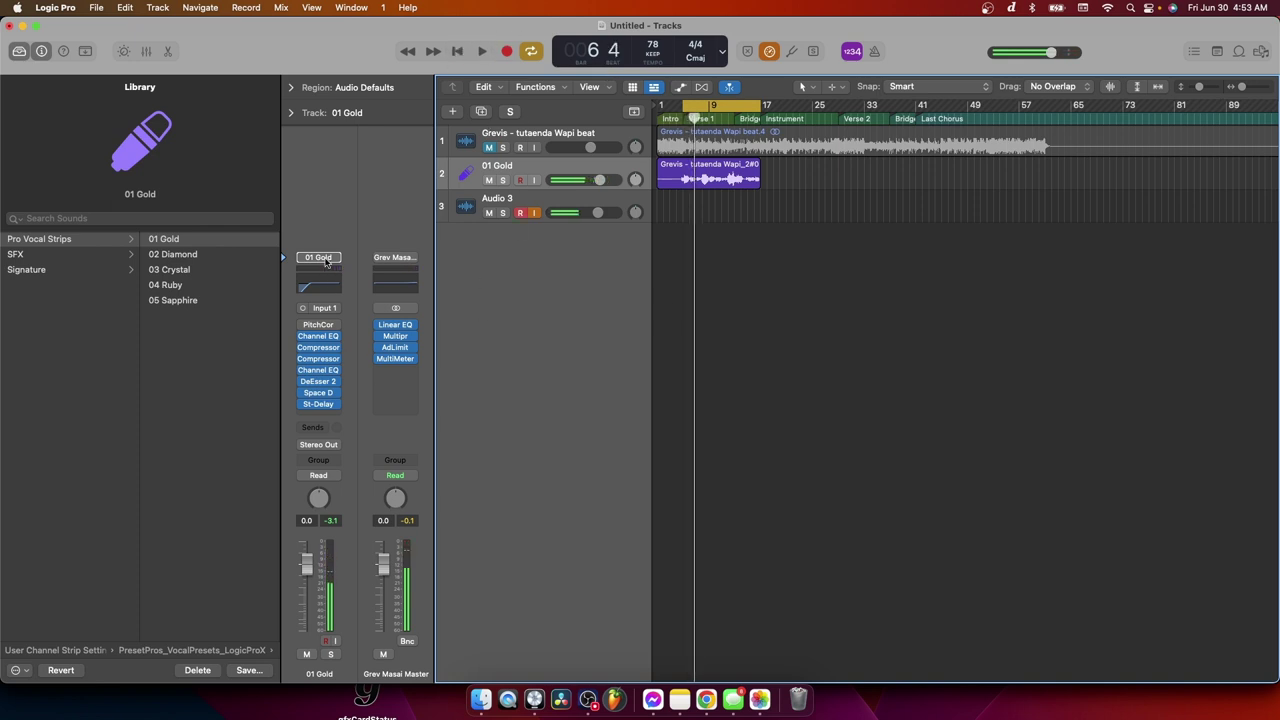
pyautogui.click(321, 258)
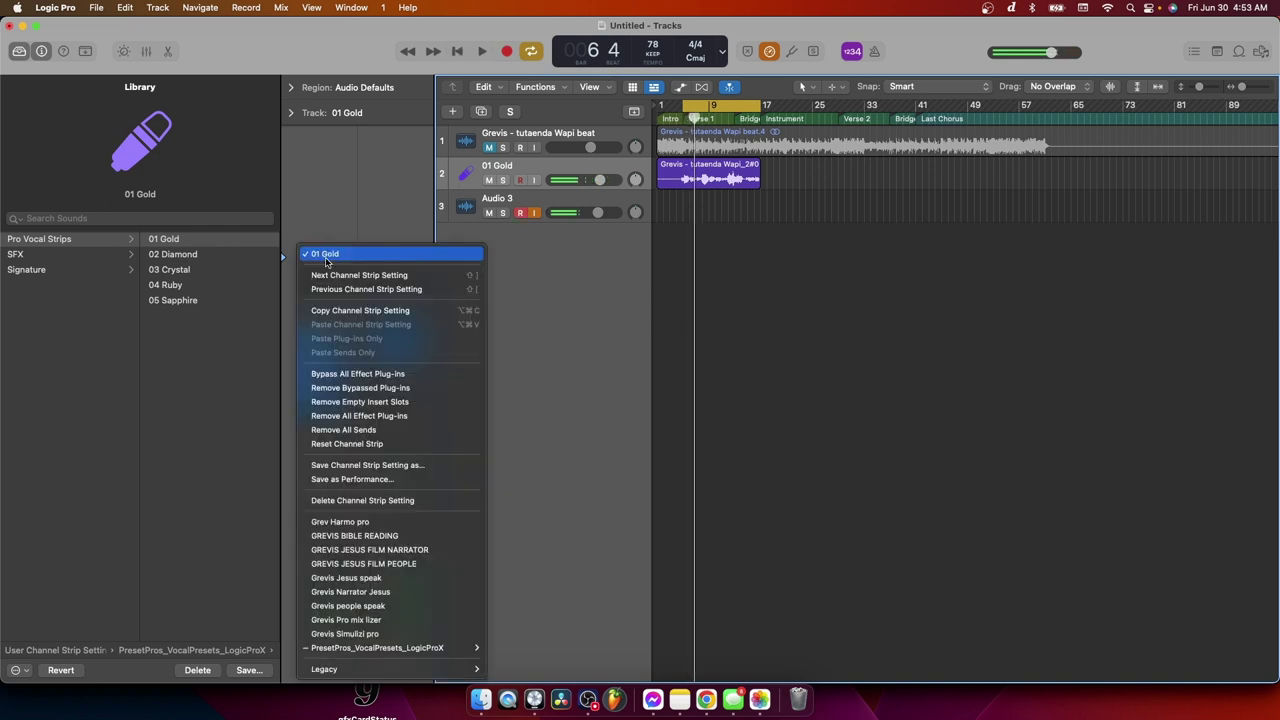
pyautogui.click(348, 375)
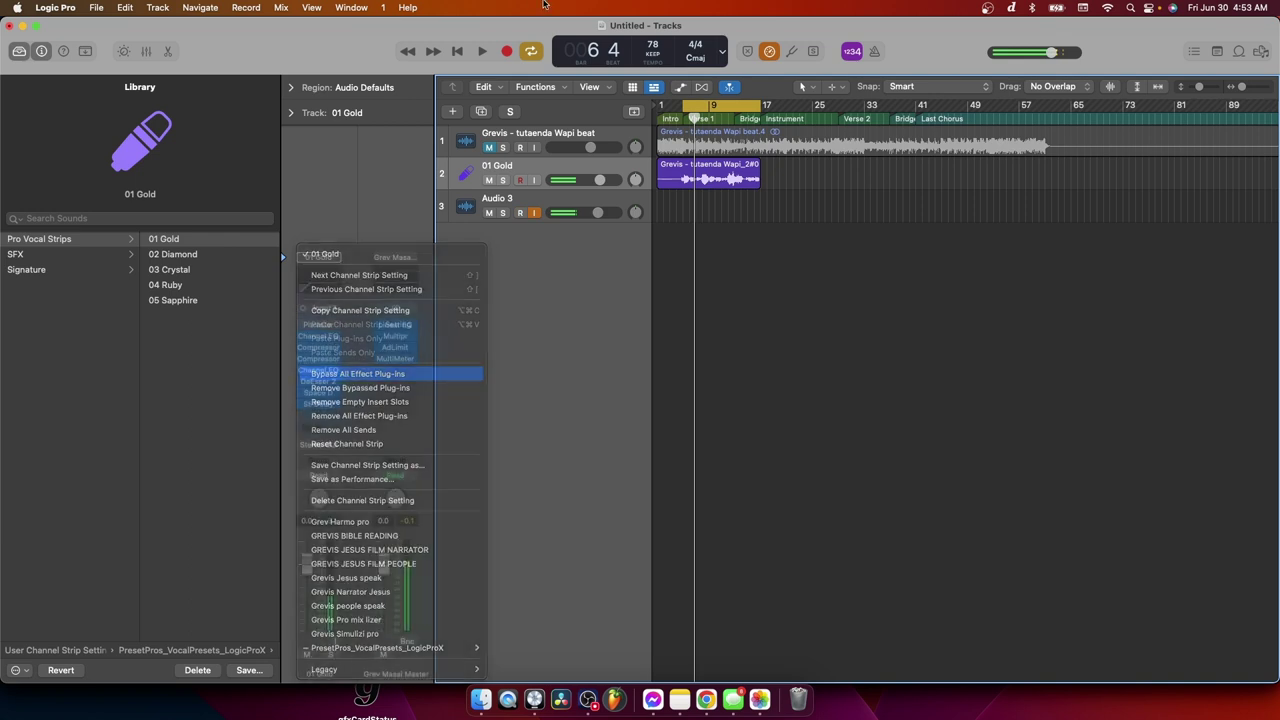
pyautogui.click(481, 52)
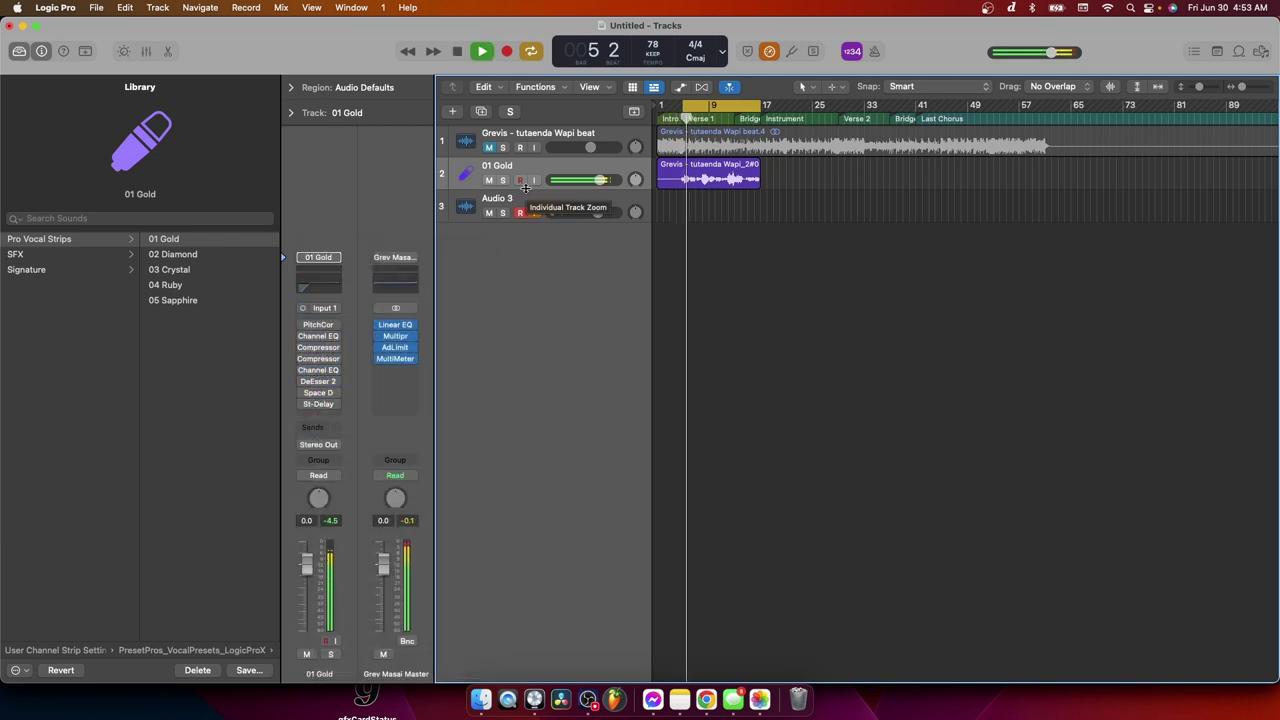
pyautogui.click(459, 52)
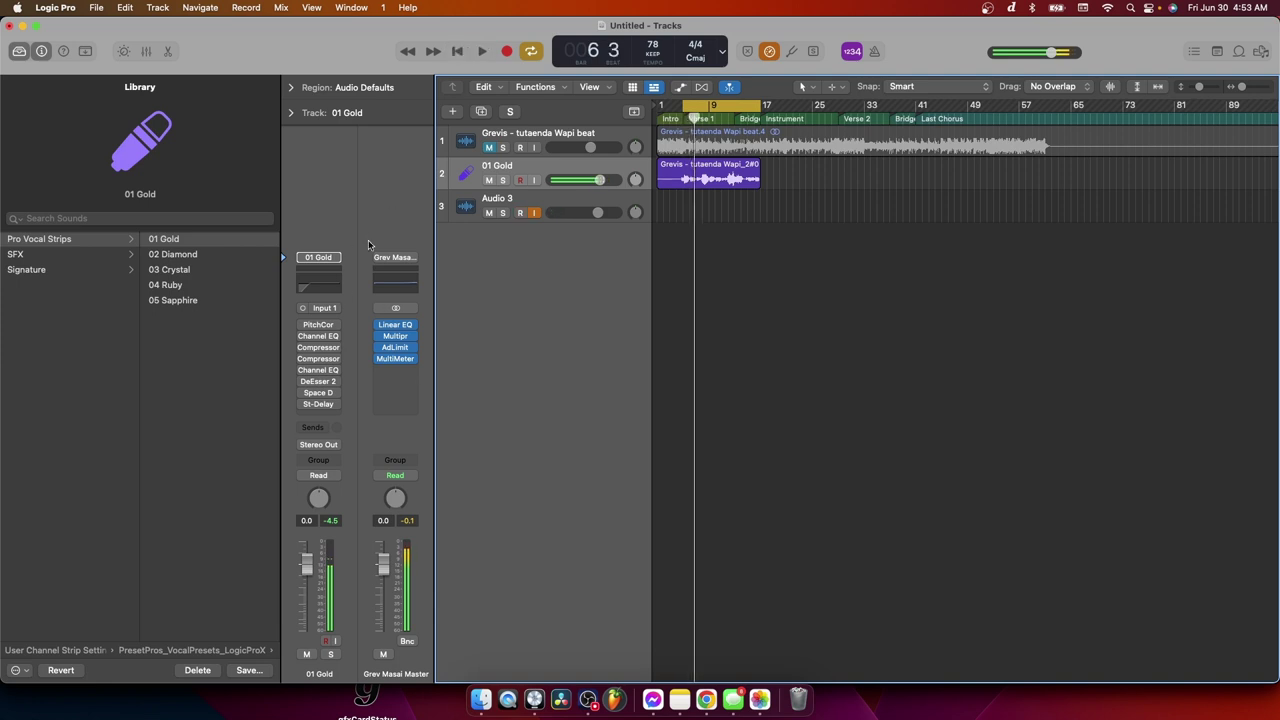
pyautogui.click(322, 260)
pyautogui.click(320, 377)
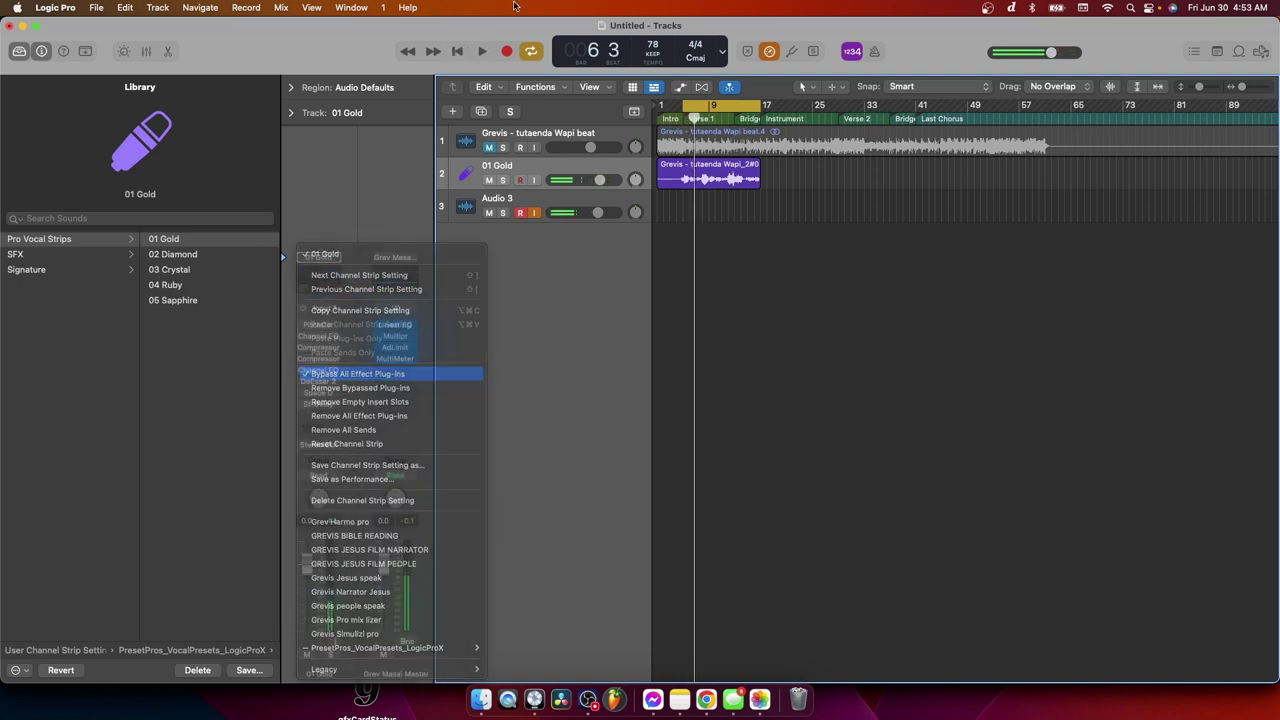
pyautogui.click(483, 52)
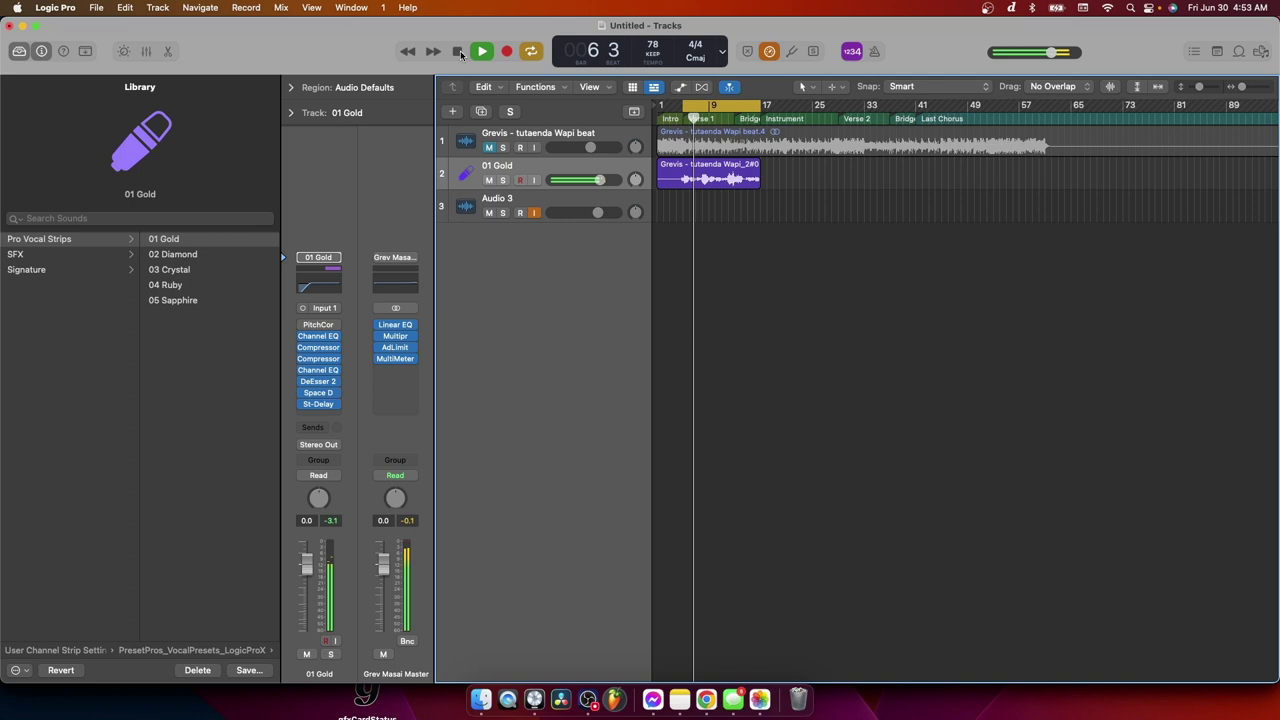
pyautogui.click(459, 52)
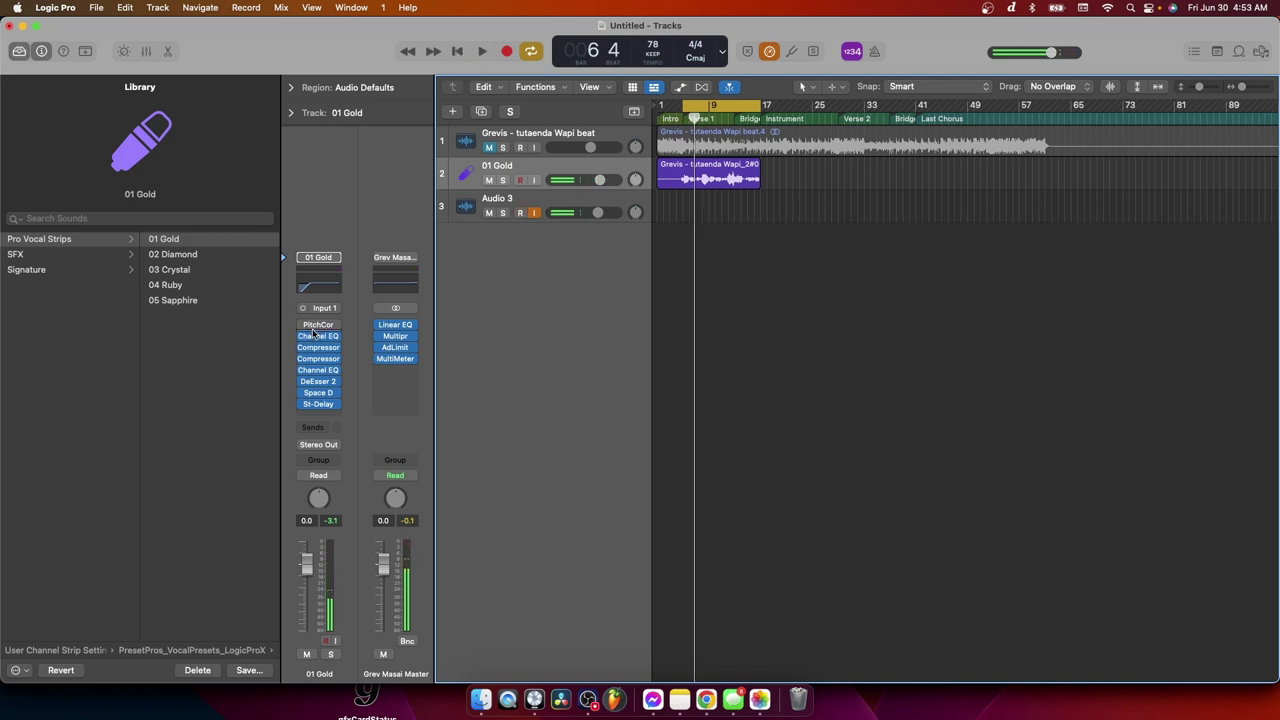
# Step: Replace the Pitch Correction insert with Waves Tune Real-Time in mono
pyautogui.moveTo(316, 329)
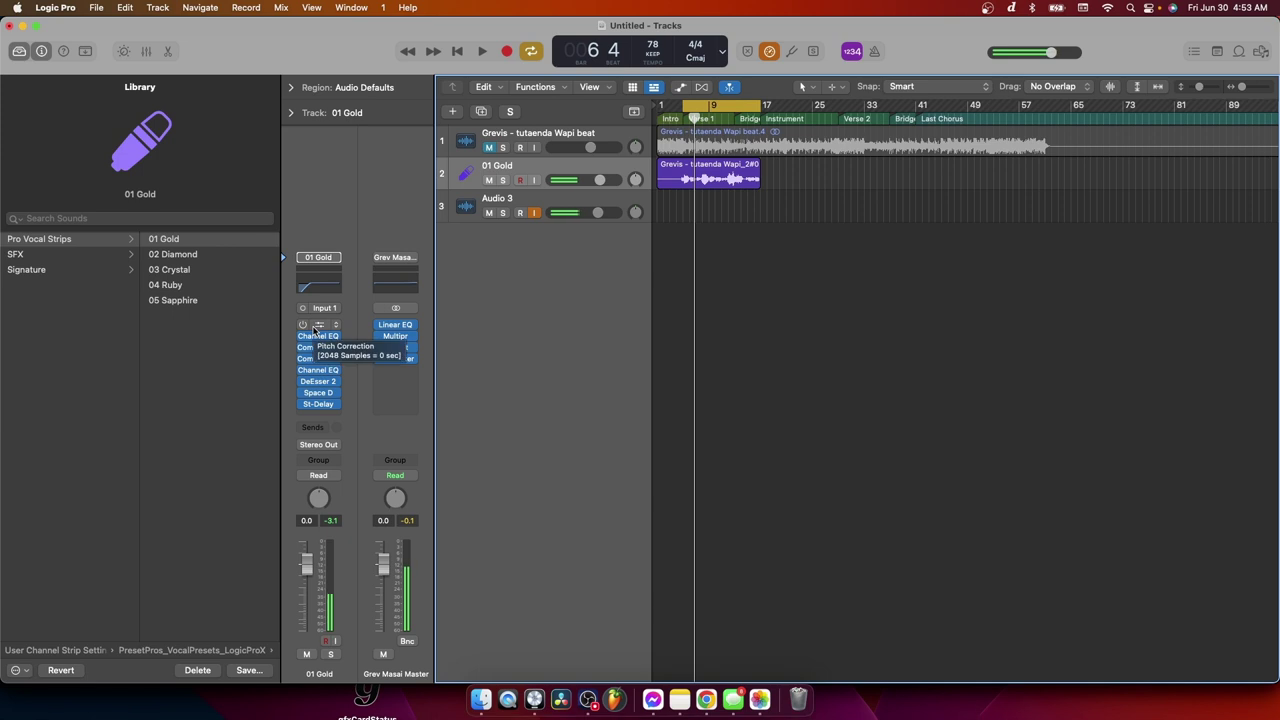
pyautogui.click(320, 328)
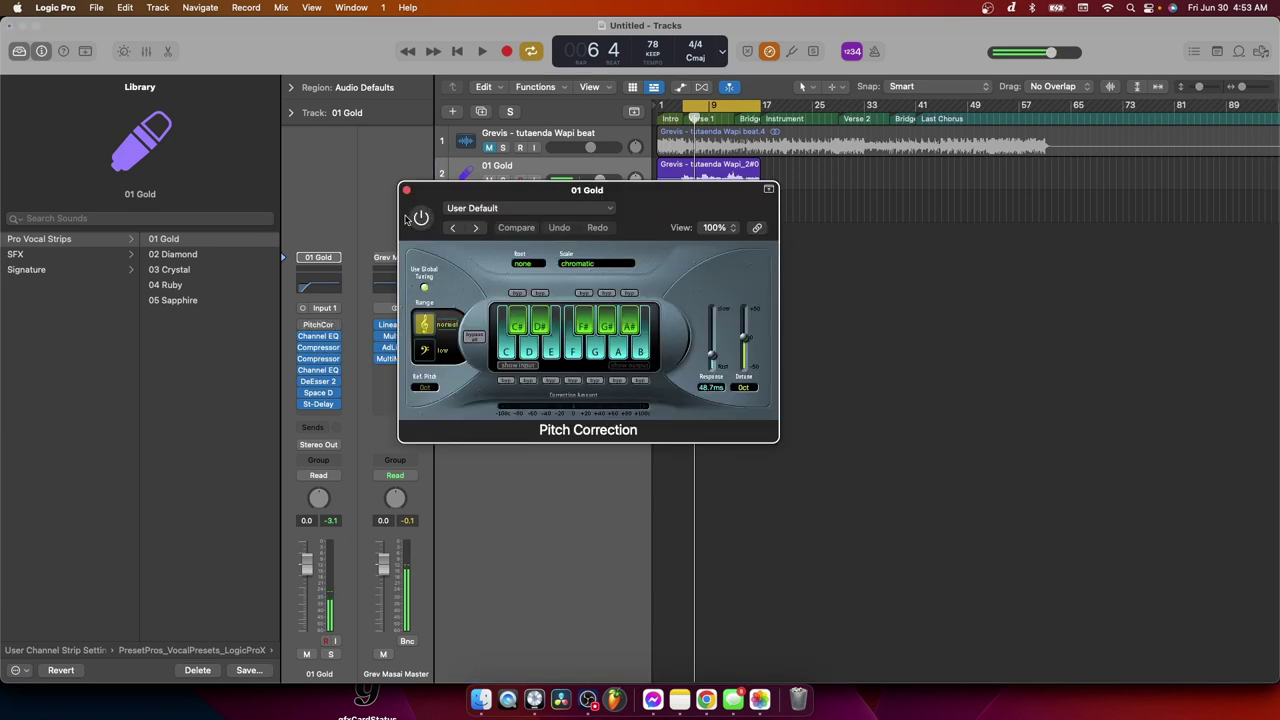
pyautogui.click(406, 190)
pyautogui.click(330, 326)
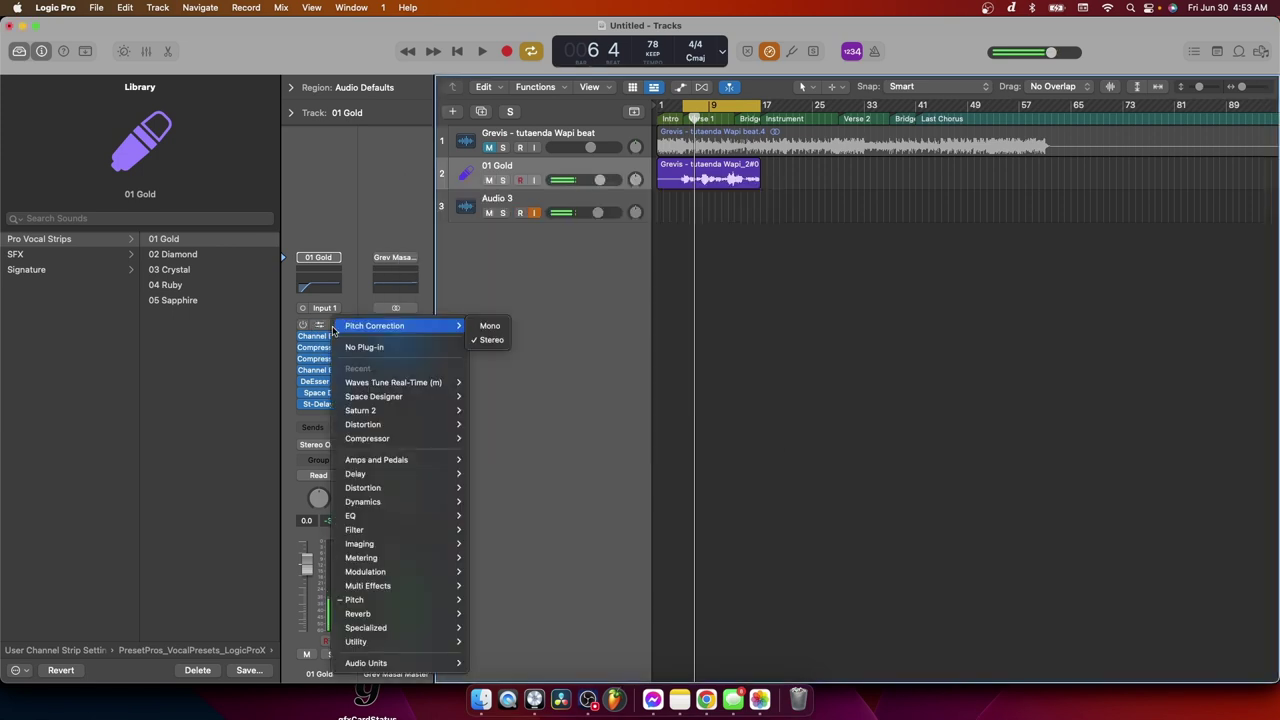
pyautogui.moveTo(403, 381)
pyautogui.click(483, 383)
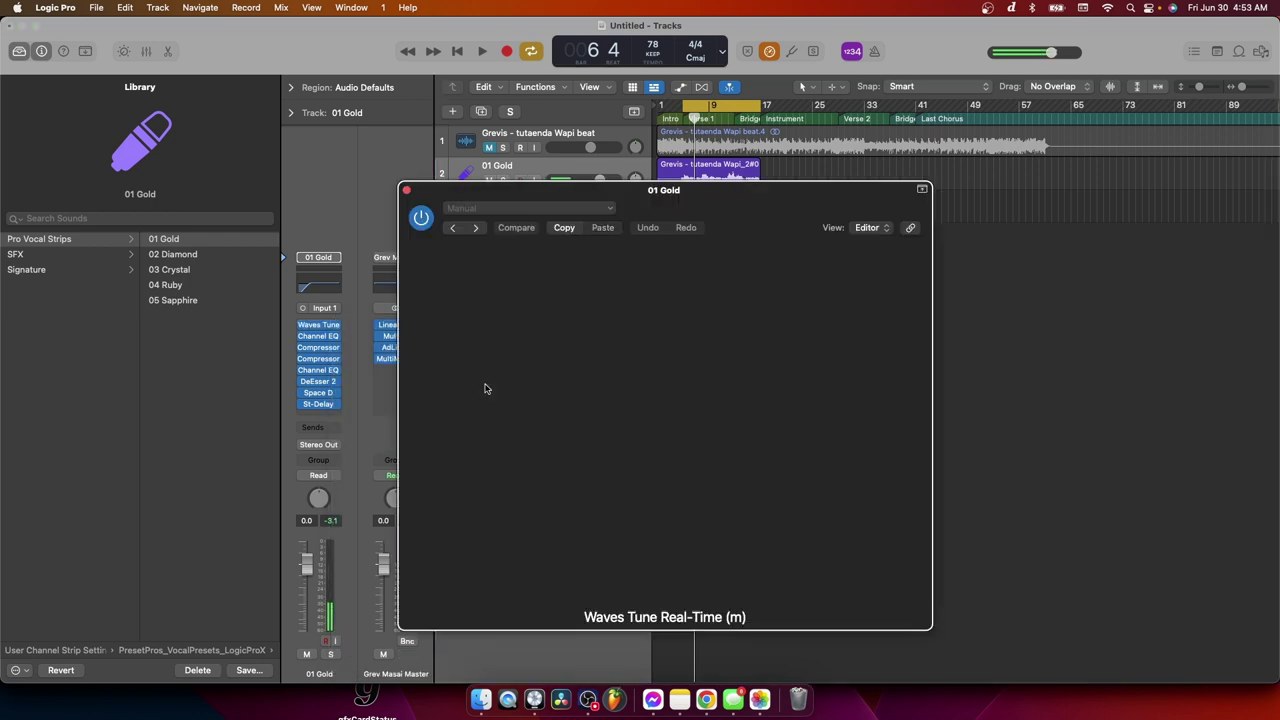
# Step: Set Waves Tune to B♭ Natural Minor, with speed 0.1 ms, note transition 0.1 ms and tolerance 1 cent
pyautogui.moveTo(446, 338); pyautogui.dragTo(448, 345)
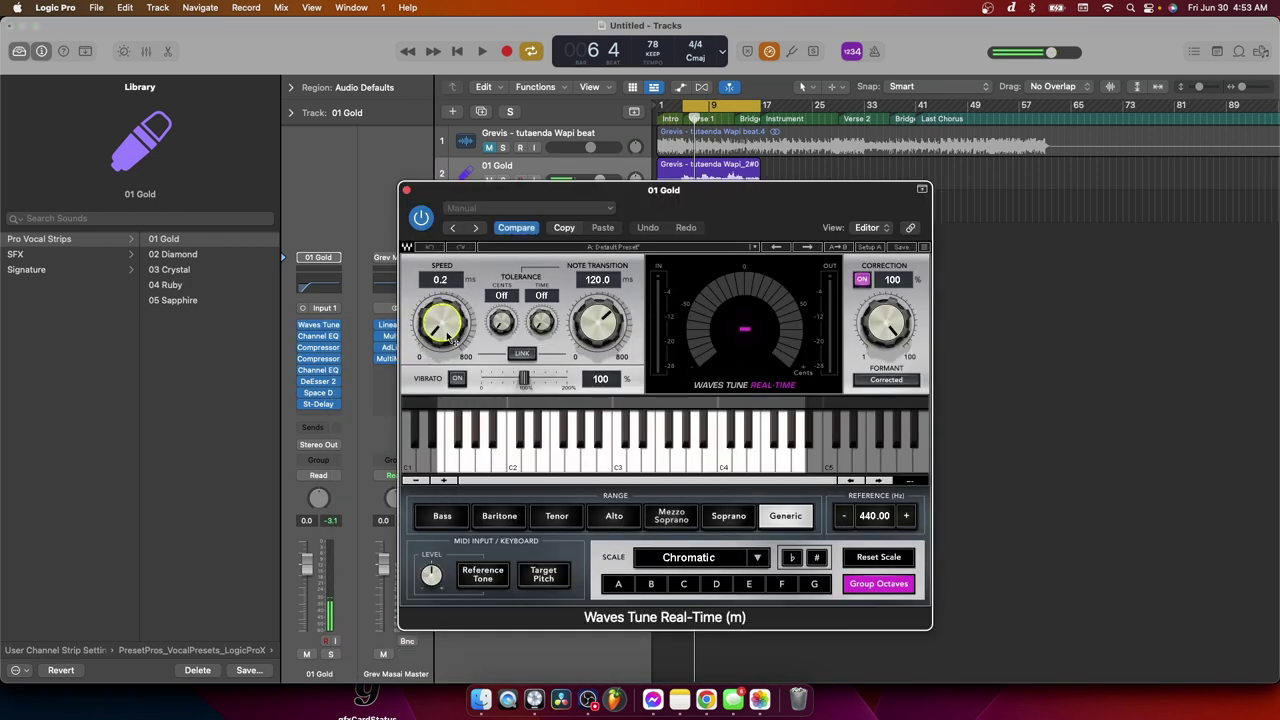
pyautogui.click(651, 586)
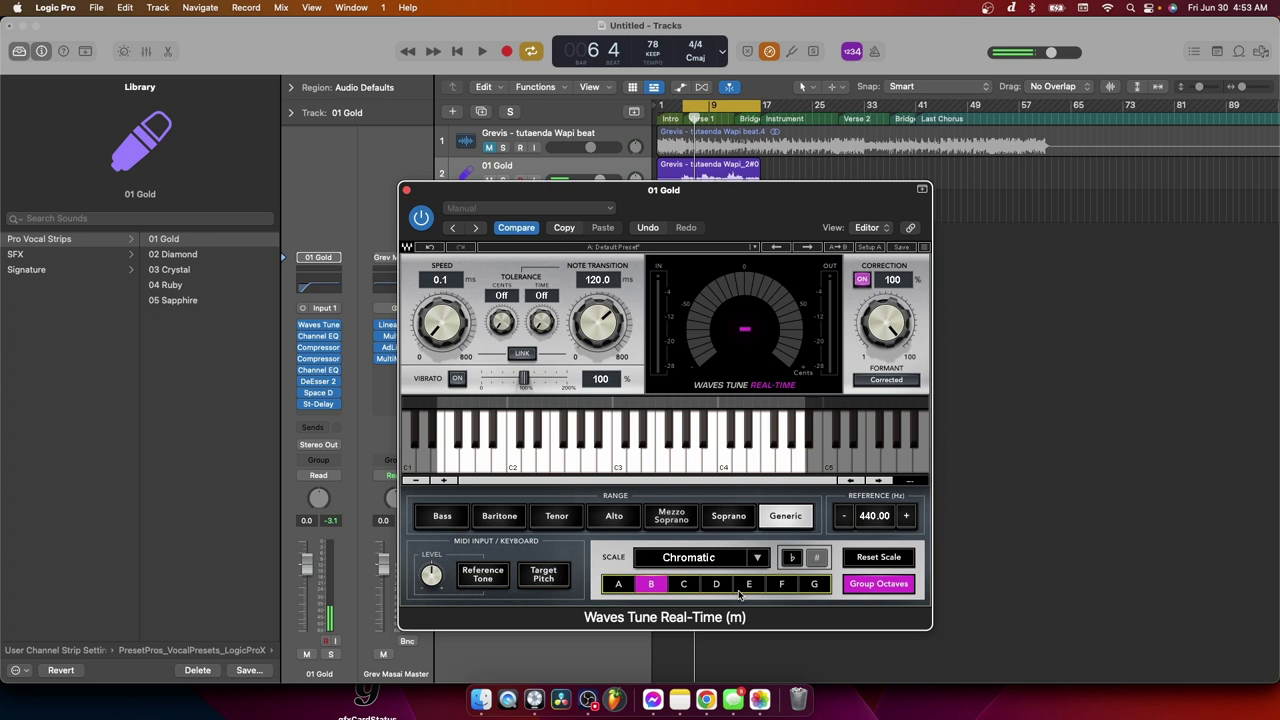
pyautogui.click(792, 558)
pyautogui.click(760, 561)
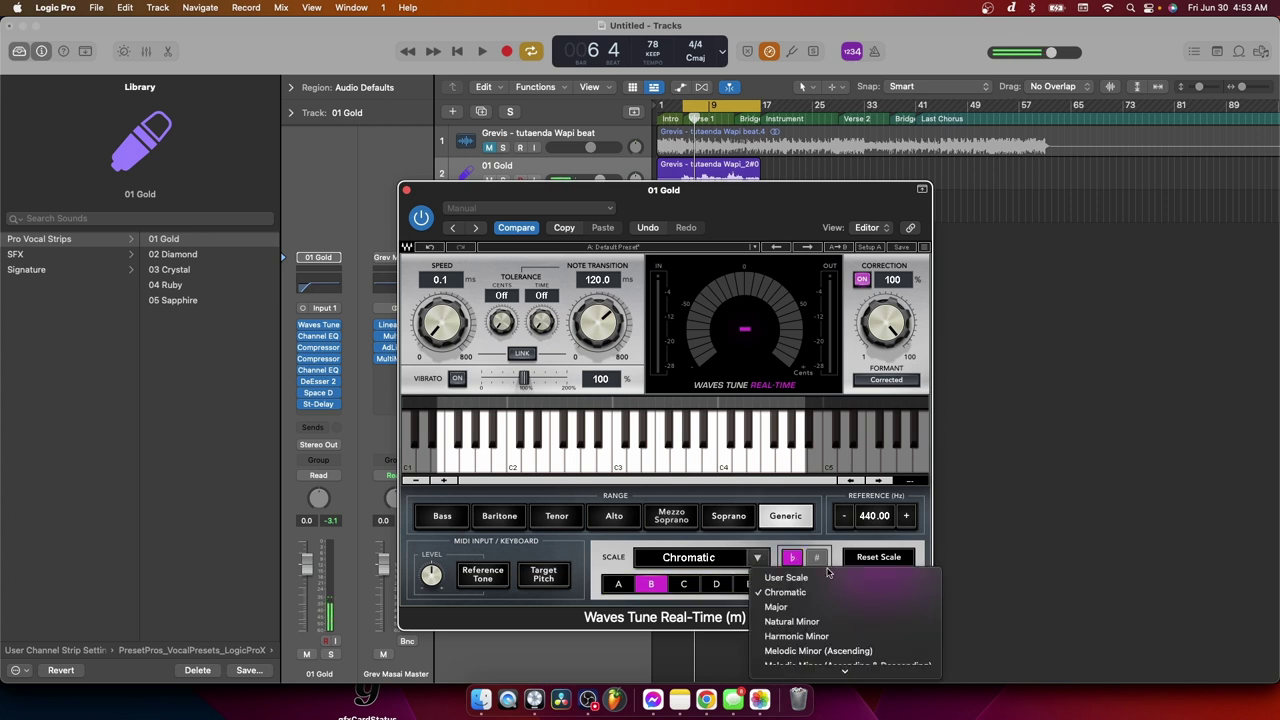
pyautogui.click(828, 621)
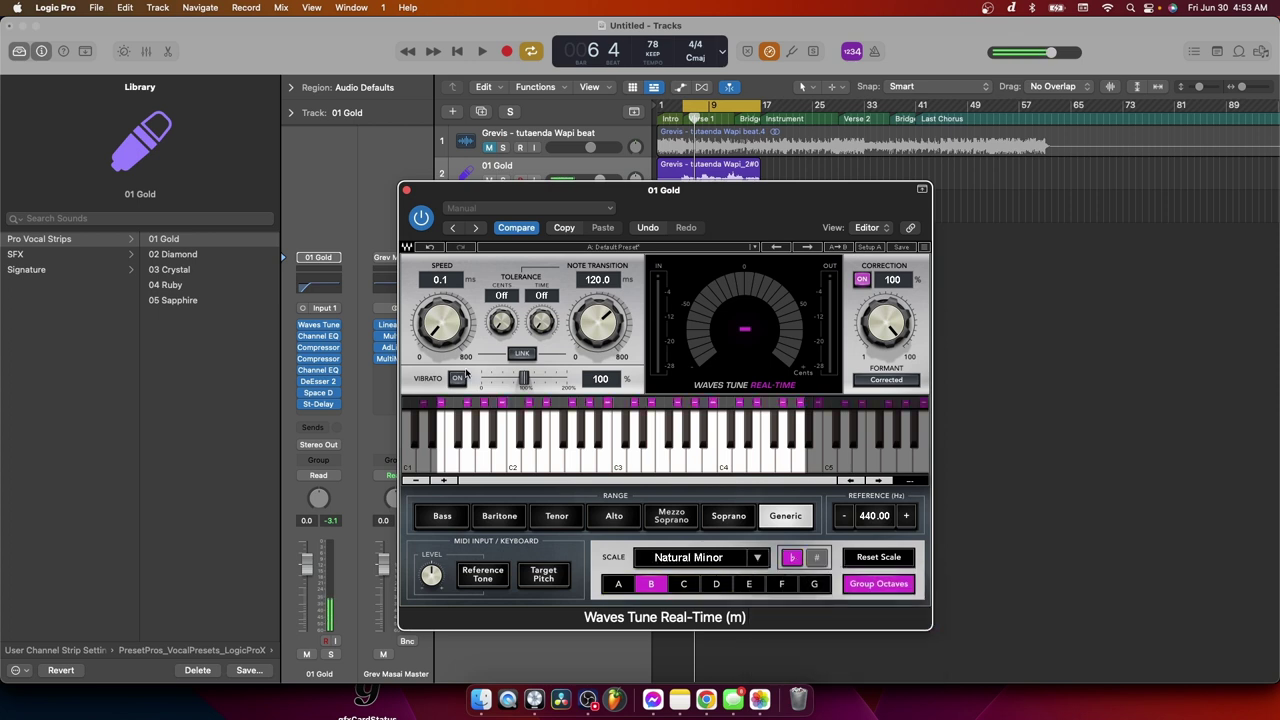
pyautogui.moveTo(597, 324); pyautogui.dragTo(597, 400)
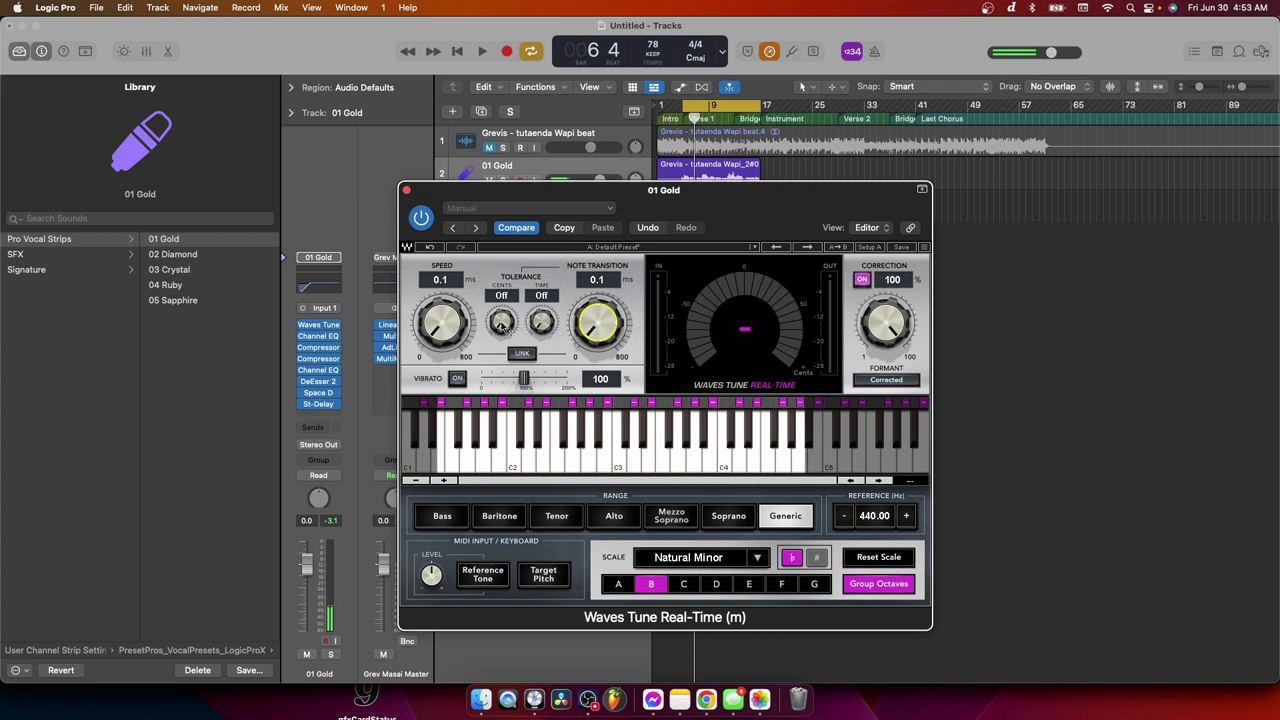
pyautogui.moveTo(504, 328); pyautogui.dragTo(542, 322)
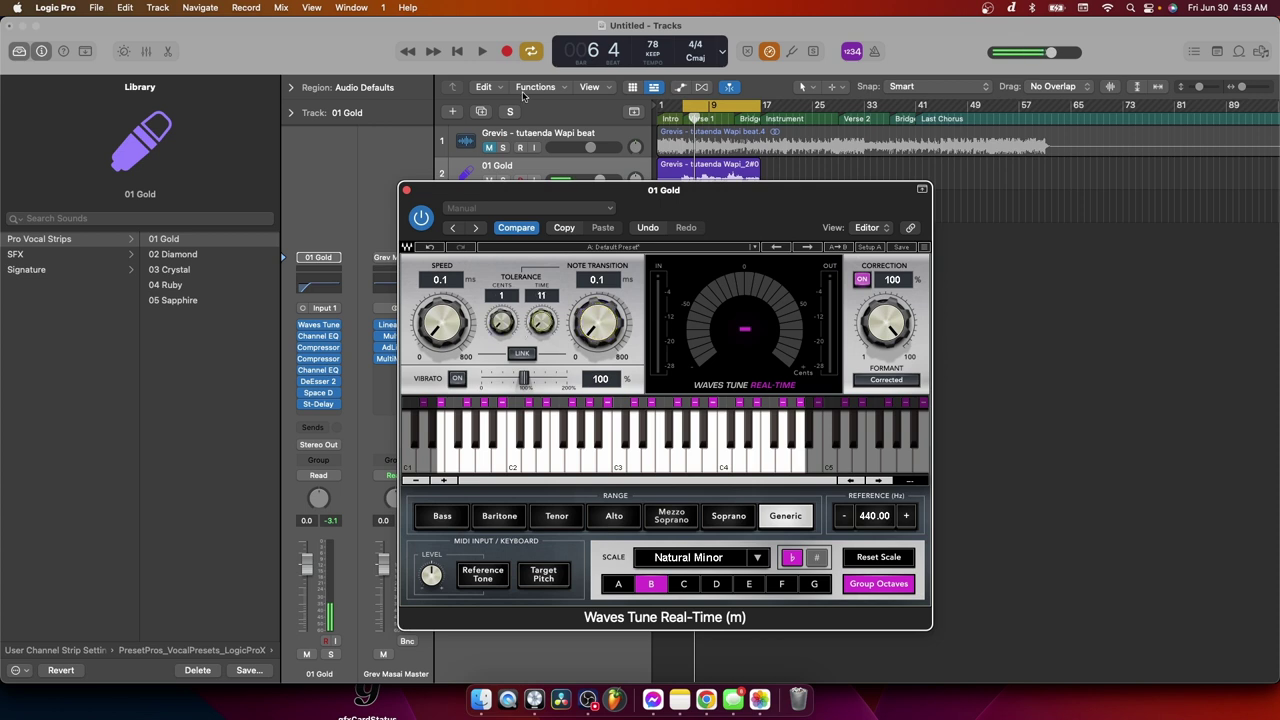
# Step: During playback, lengthen the Waves Tune note transition to about 16.6 ms and close its window
pyautogui.click(485, 52)
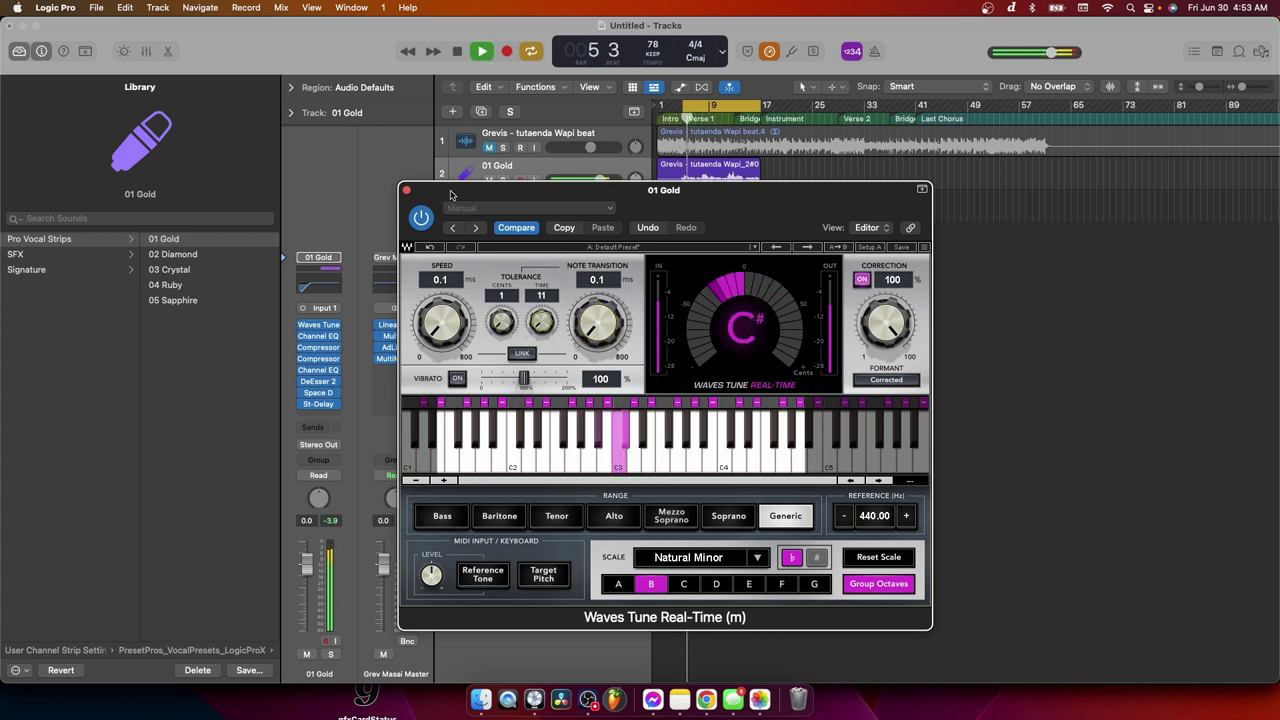
pyautogui.moveTo(450, 194); pyautogui.dragTo(882, 209)
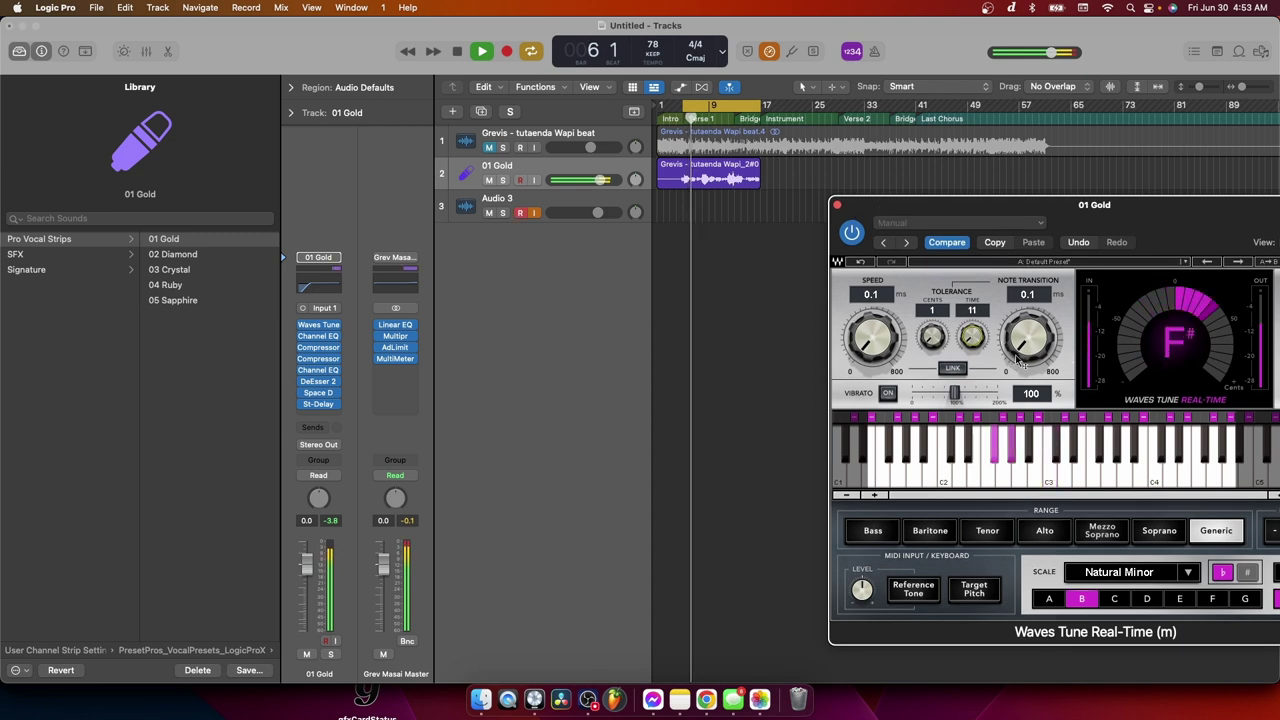
pyautogui.moveTo(1020, 362); pyautogui.dragTo(1005, 338)
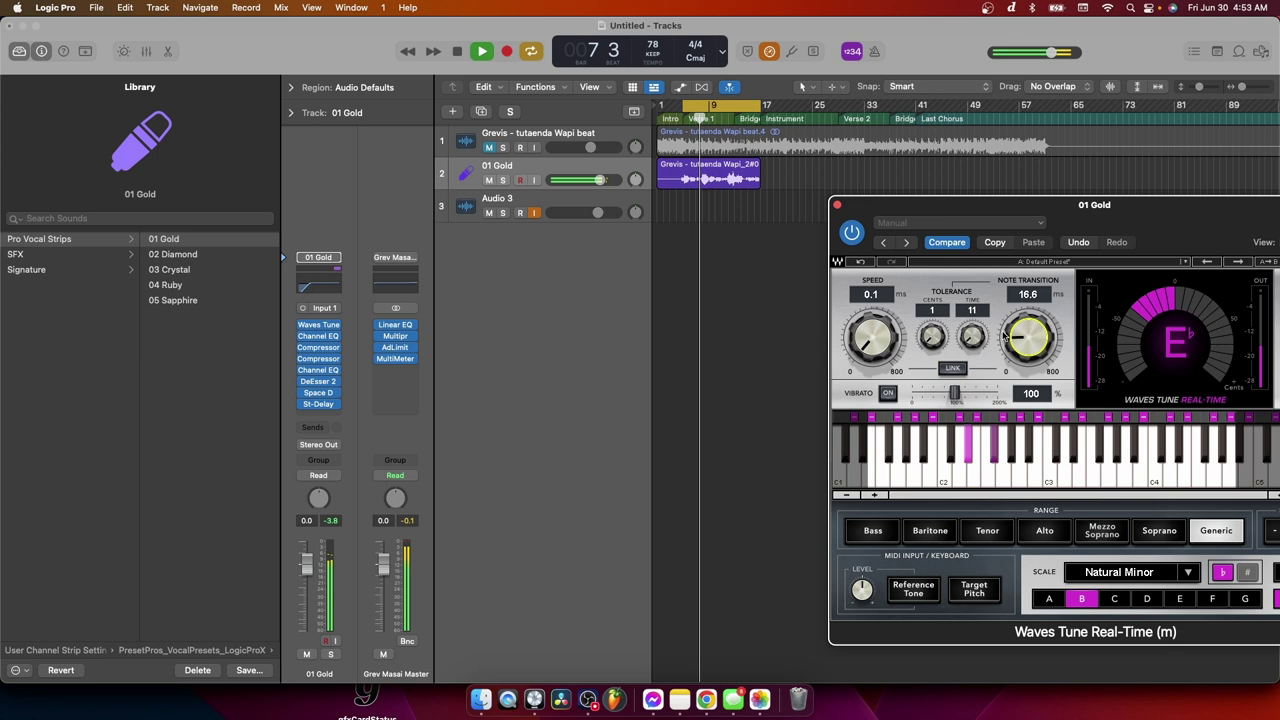
pyautogui.moveTo(838, 206); pyautogui.dragTo(820, 213)
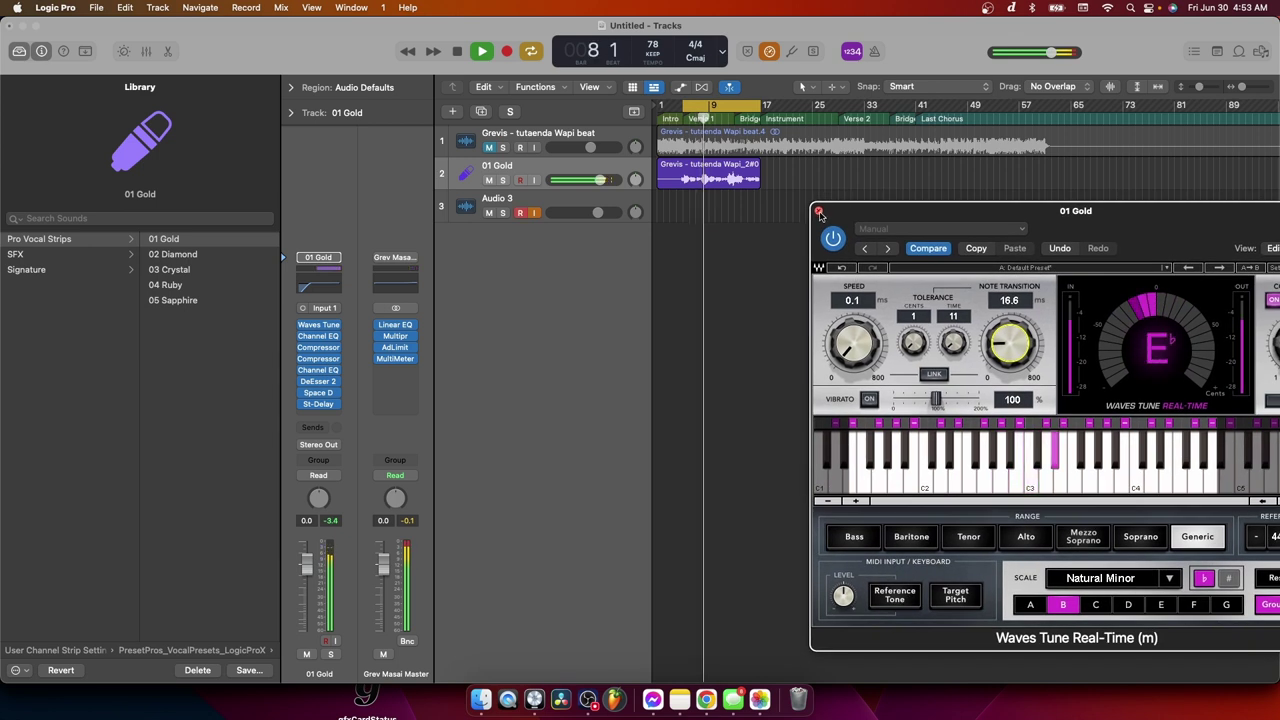
pyautogui.click(818, 212)
pyautogui.press('space')
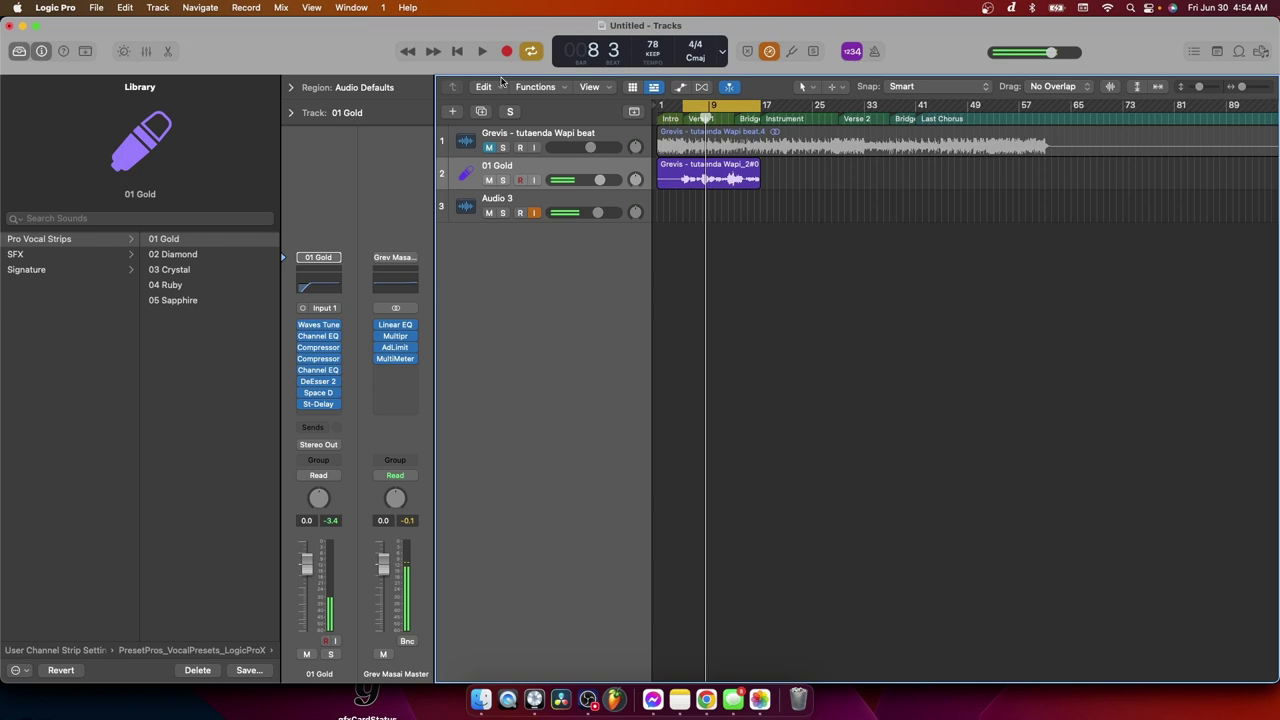
# Step: A/B the 01 Gold vocal by bypassing all effect plug-ins, then re-enabling them
pyautogui.click(481, 51)
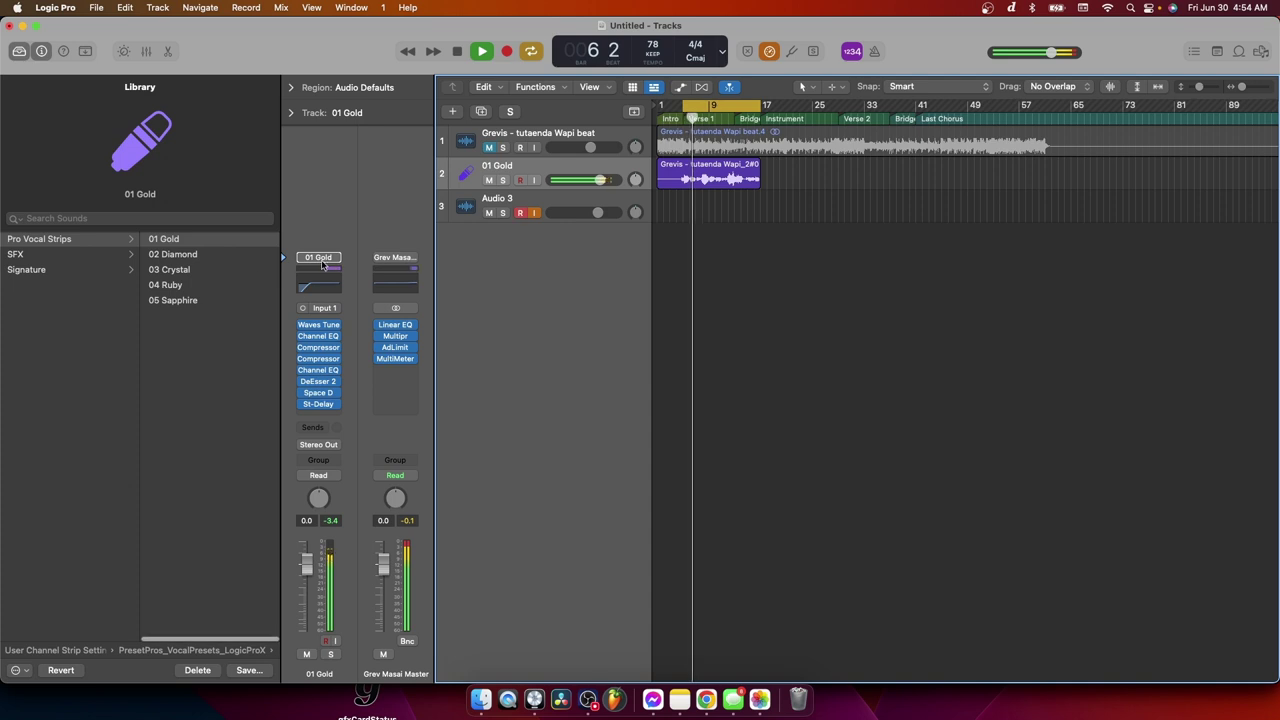
pyautogui.click(320, 260)
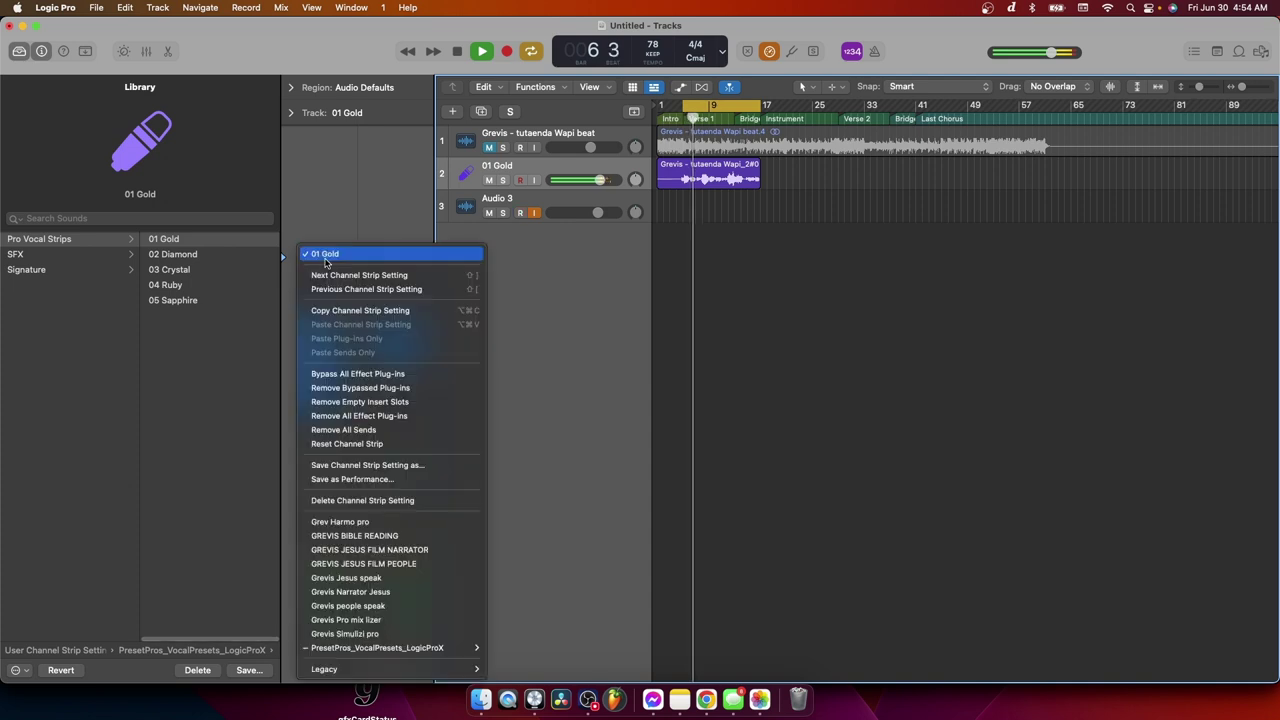
pyautogui.click(340, 374)
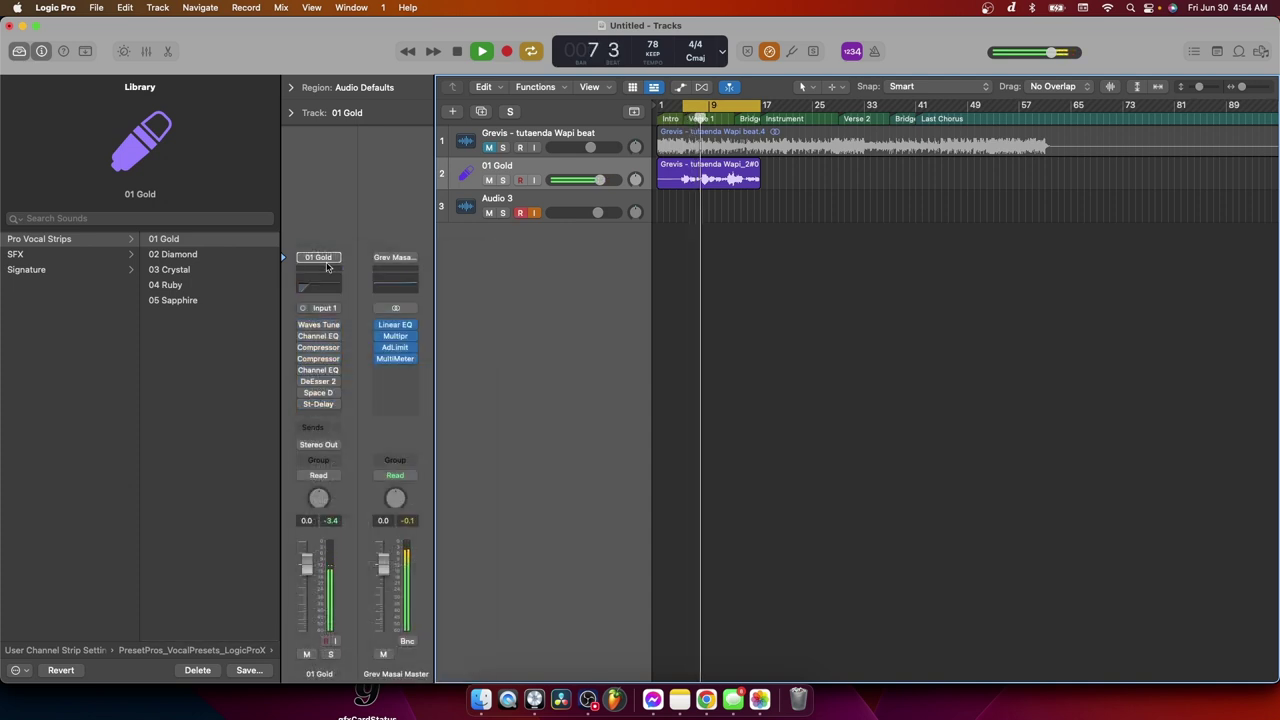
pyautogui.press('space')
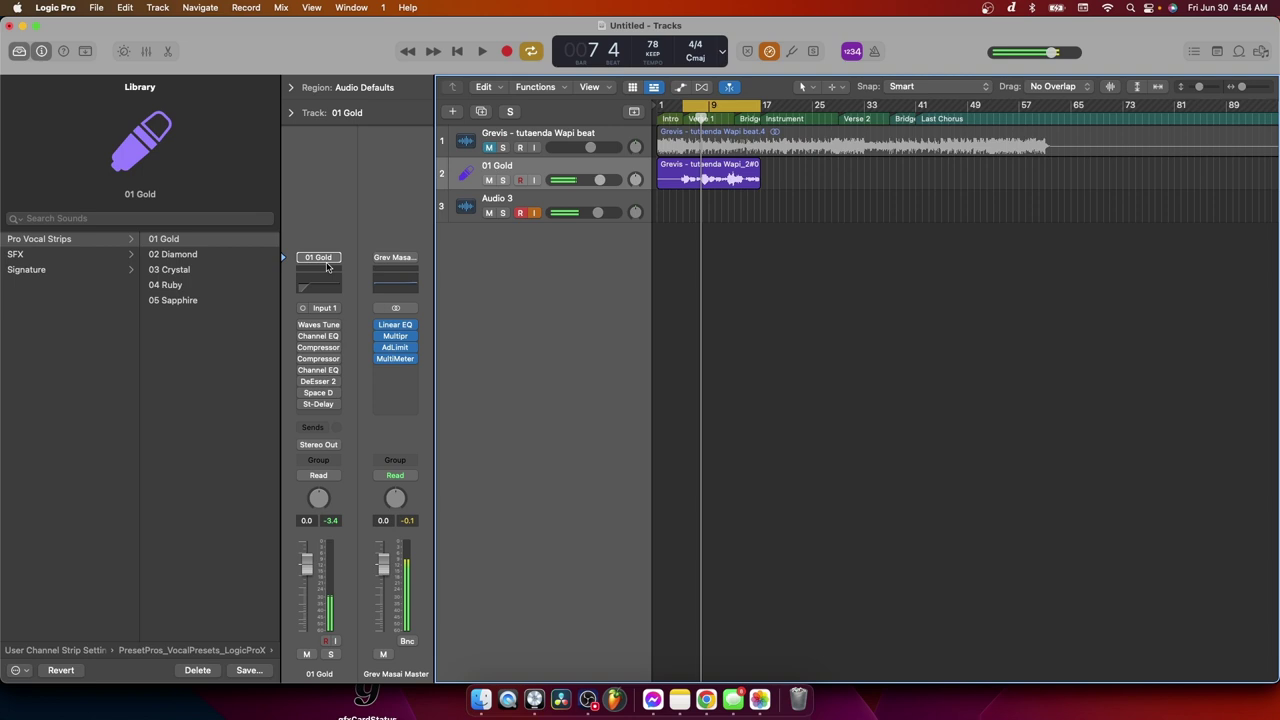
pyautogui.click(327, 261)
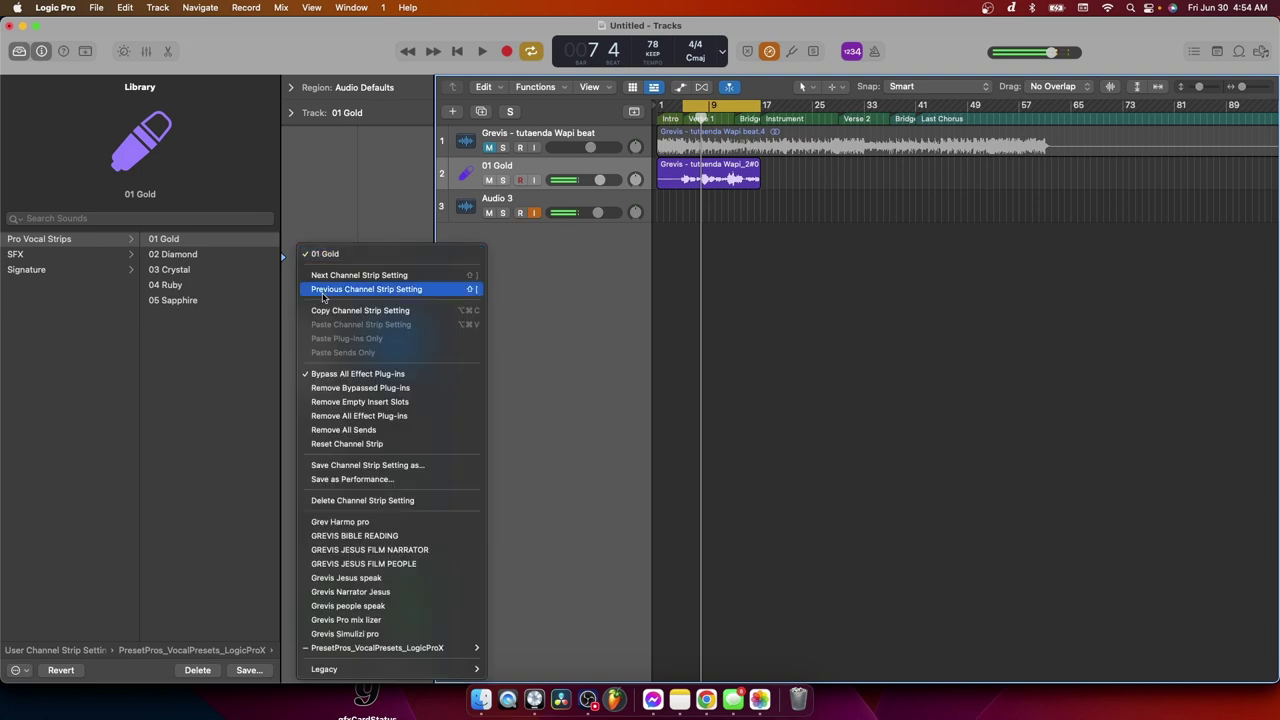
pyautogui.click(320, 373)
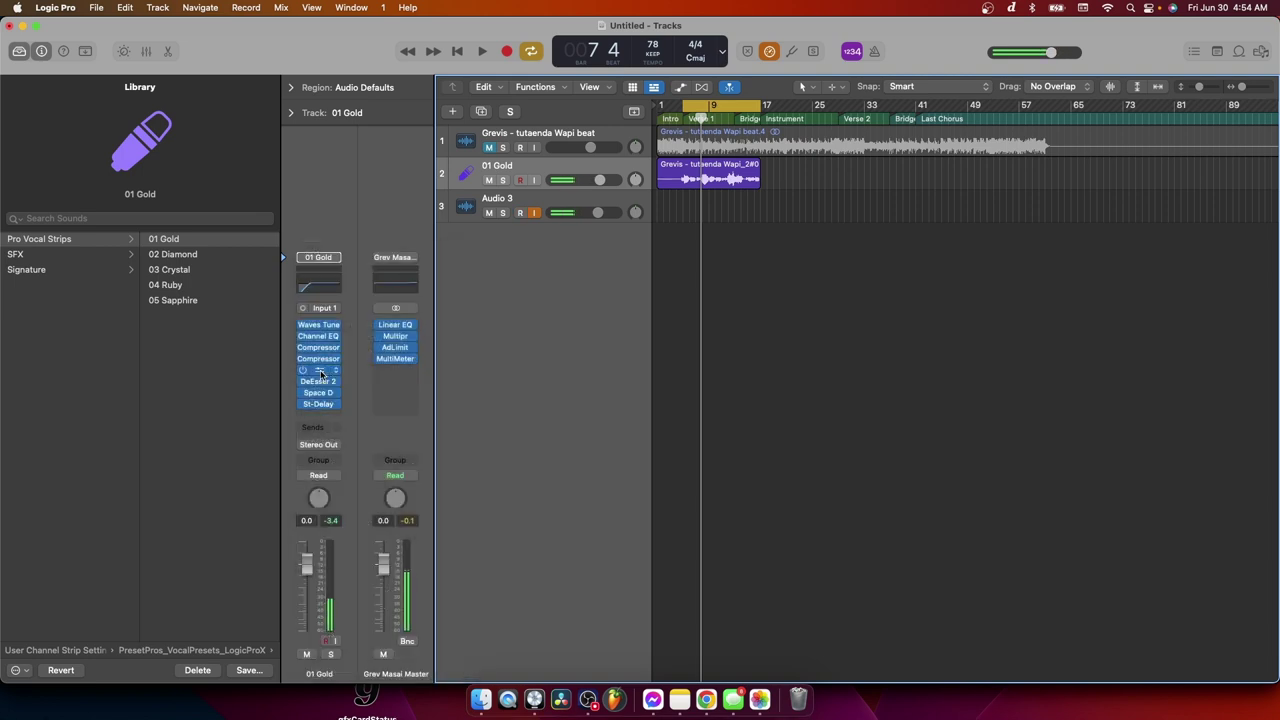
pyautogui.press('space')
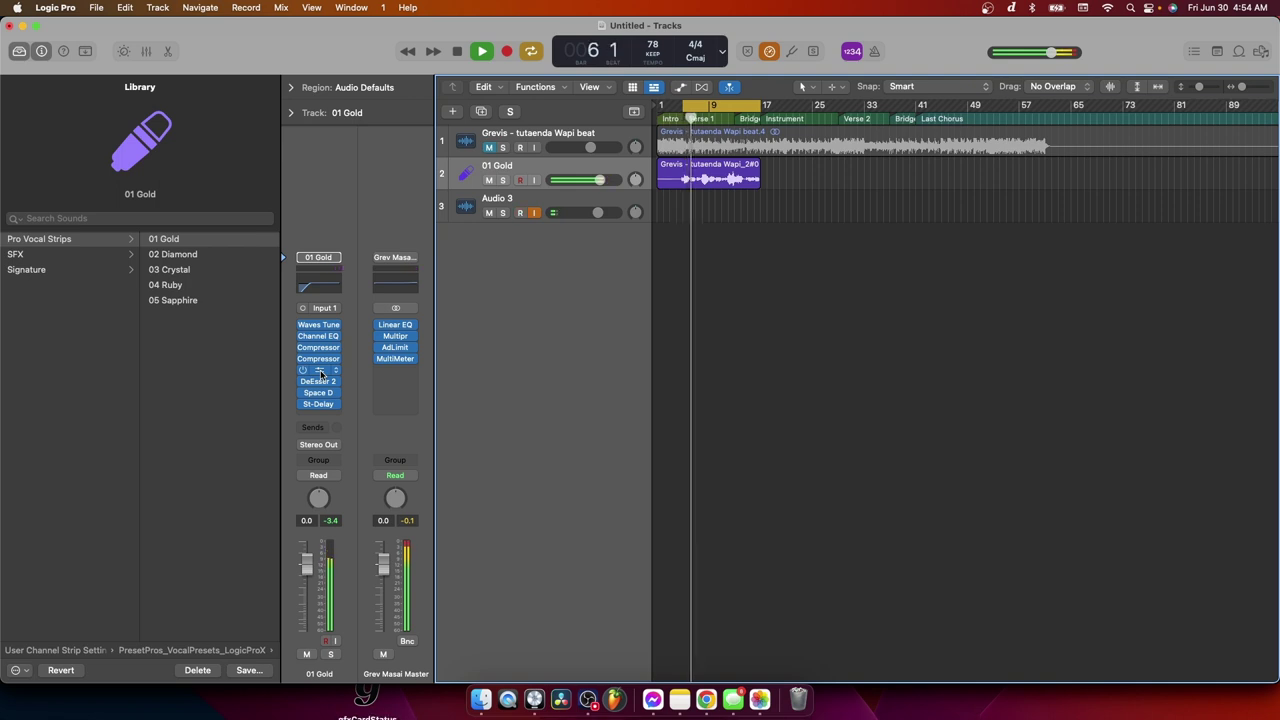
pyautogui.press('space')
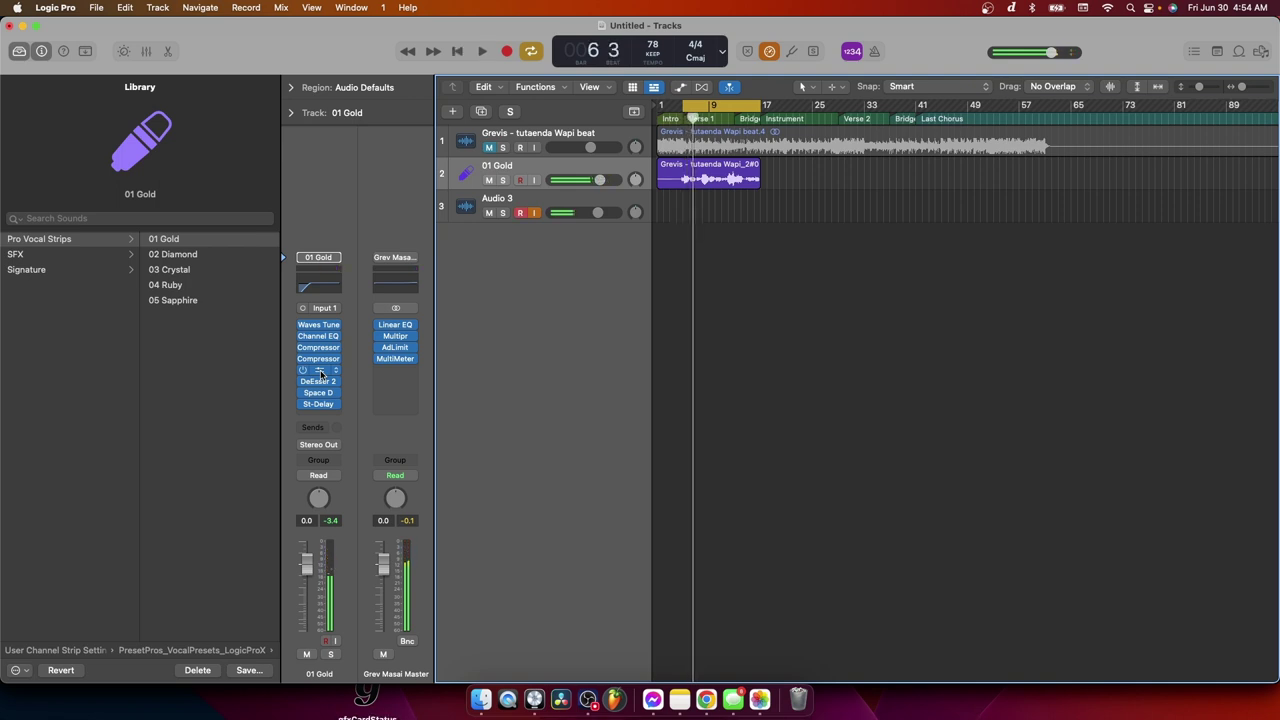
# Step: Unmute the beat on track 1 and restart playback
pyautogui.click(494, 150)
pyautogui.press('space')
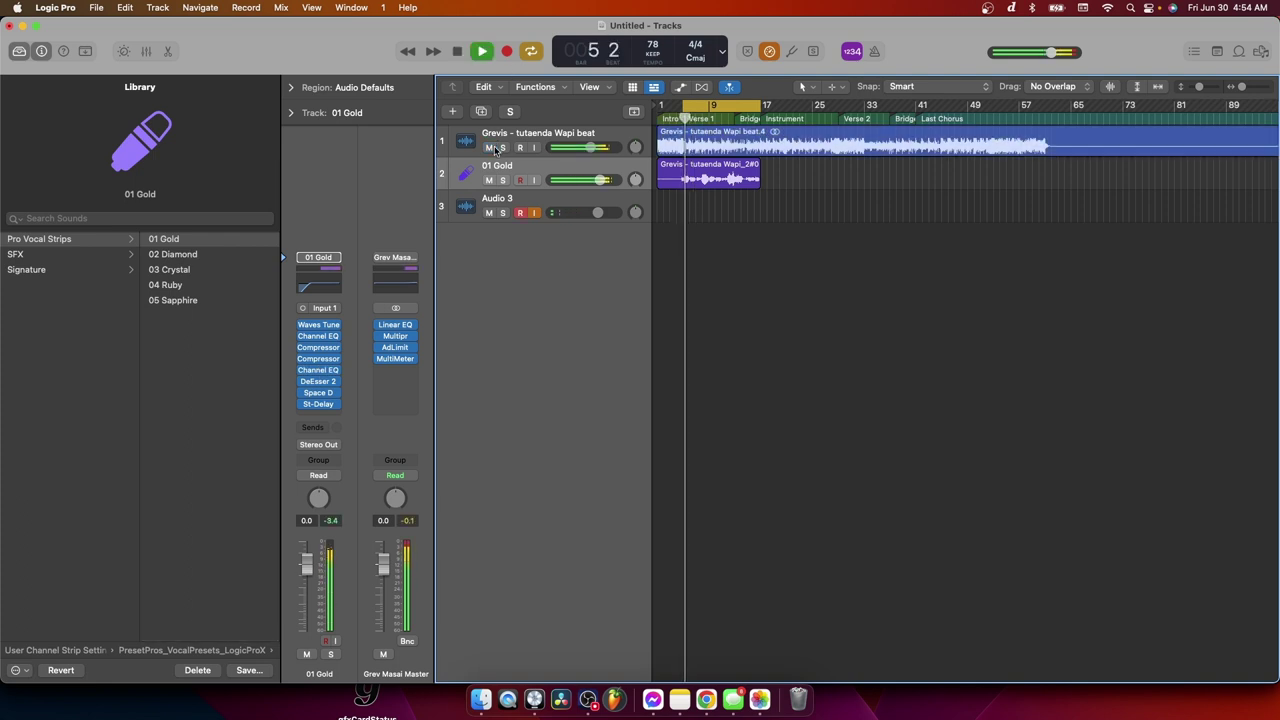
pyautogui.moveTo(600, 180)
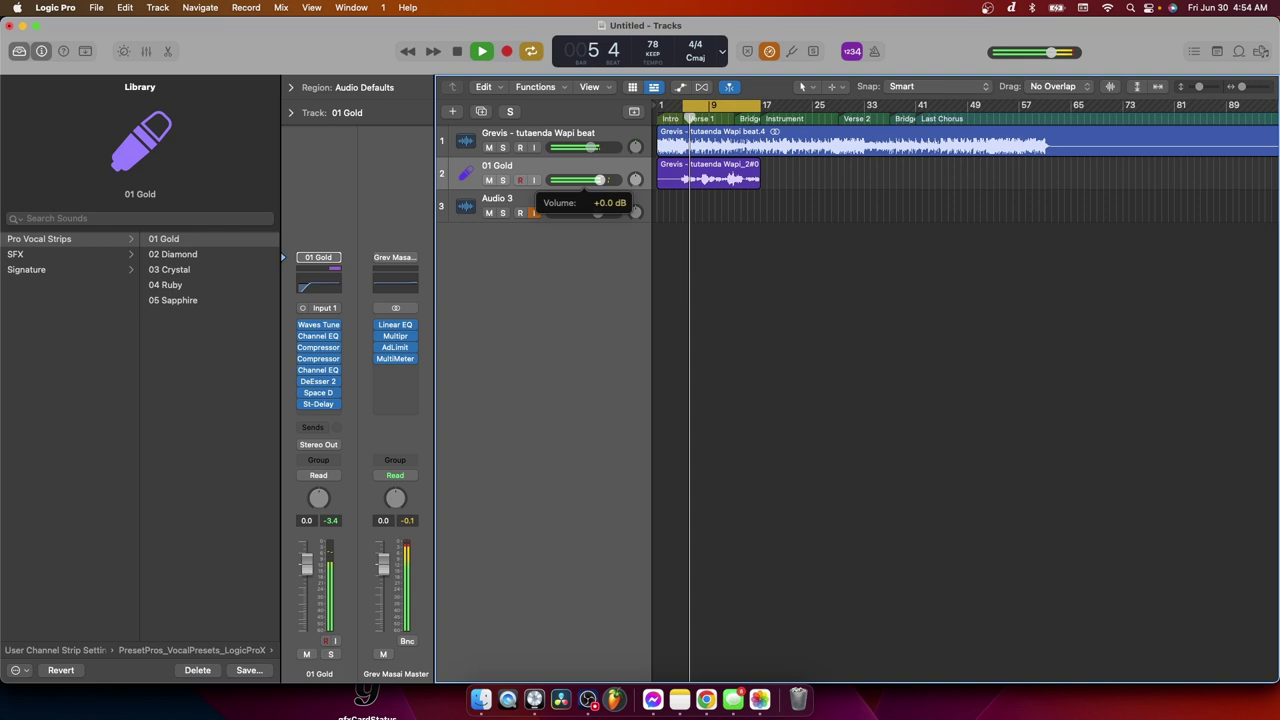
# Step: Inspect the first compressor's preset list without changes, then close it and stop playback
pyautogui.click(320, 350)
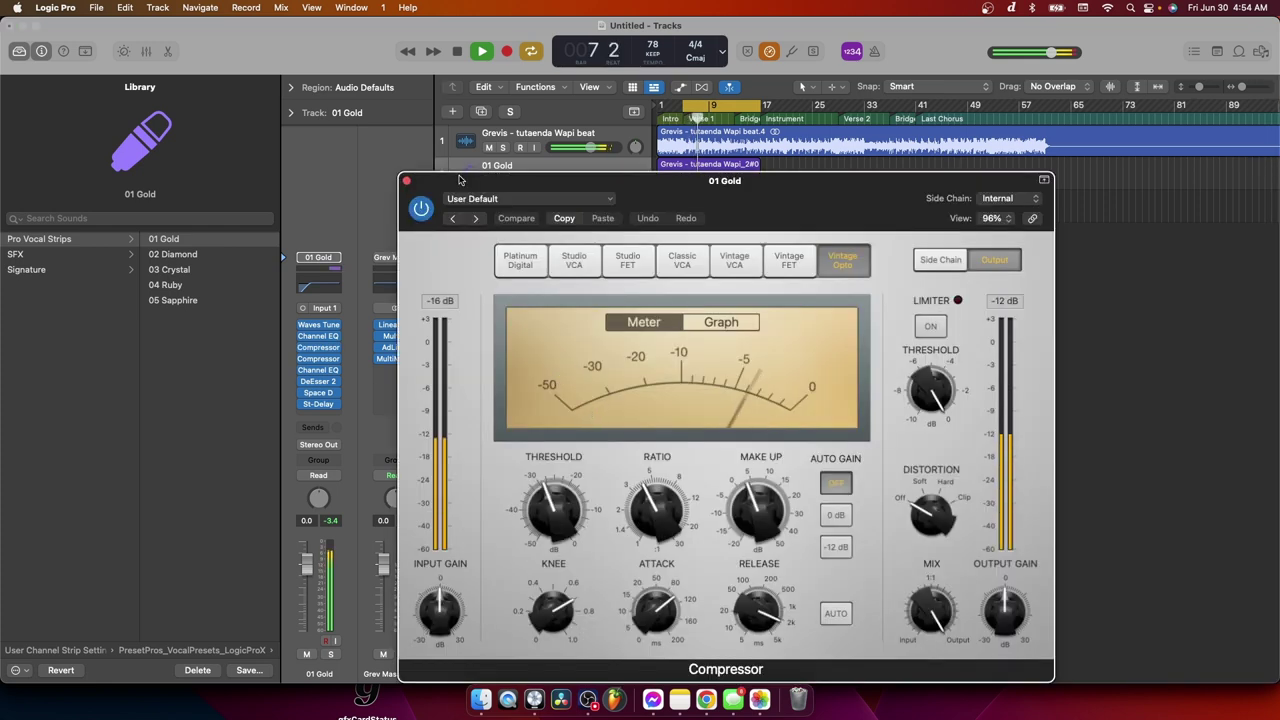
pyautogui.click(530, 198)
pyautogui.click(664, 268)
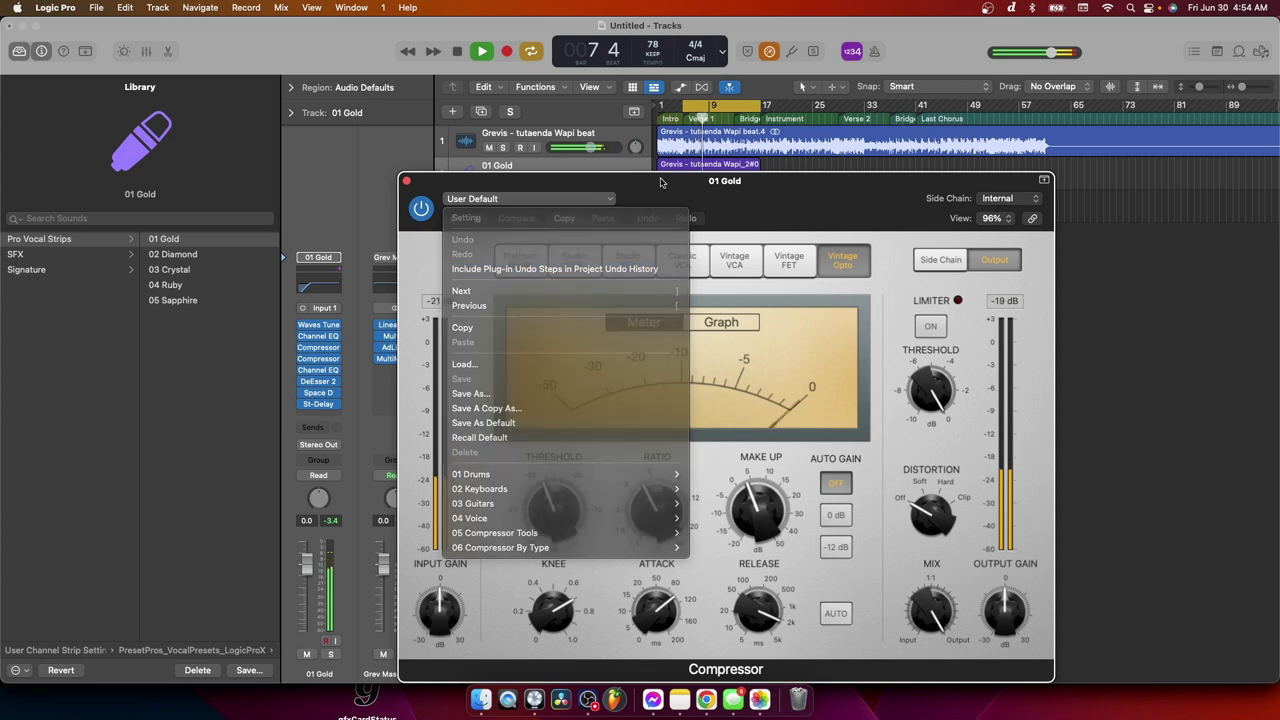
pyautogui.click(406, 180)
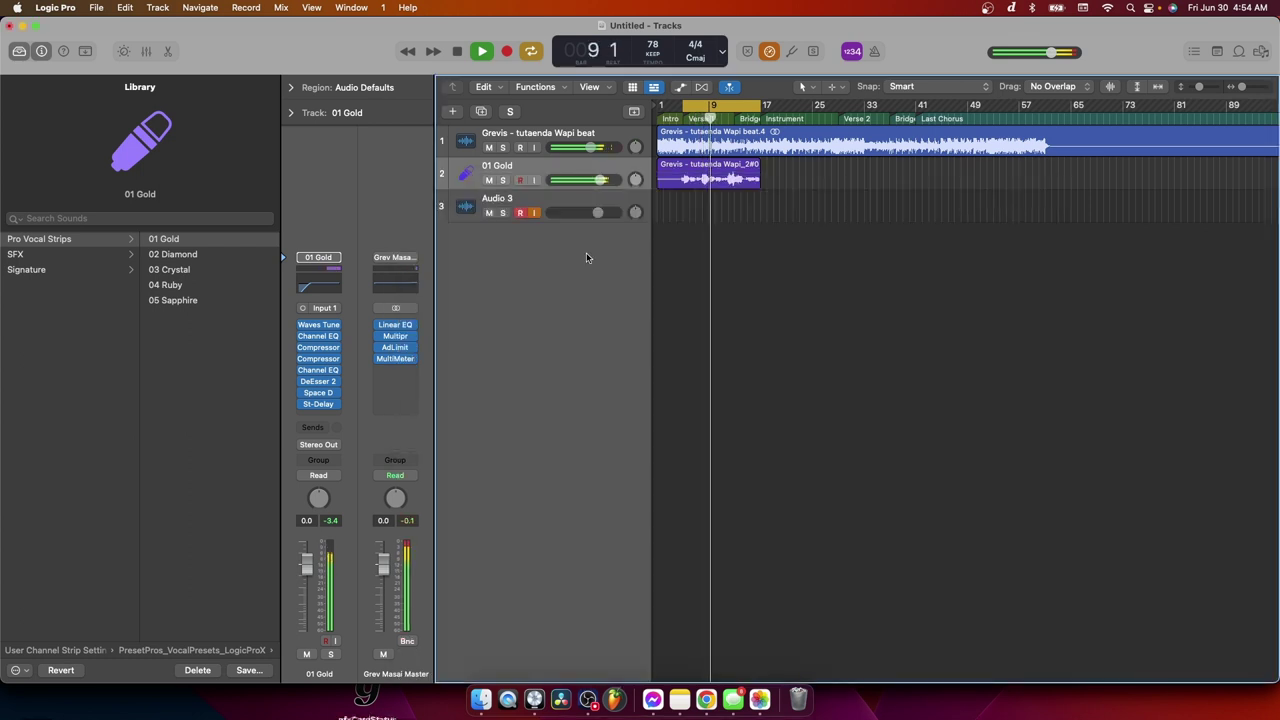
pyautogui.press('space')
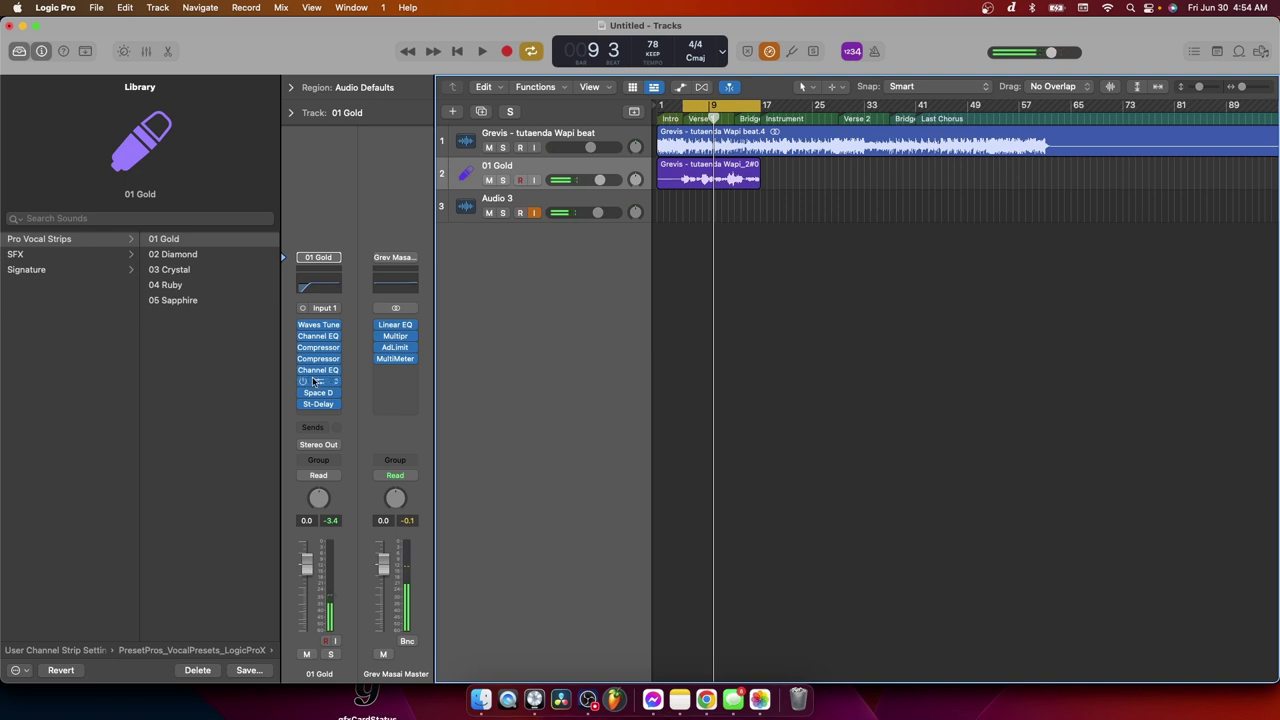
# Step: Raise the second compressor's make-up gain to 7.0 dB and compare it bypassed and active
pyautogui.moveTo(318, 362)
pyautogui.click(321, 348)
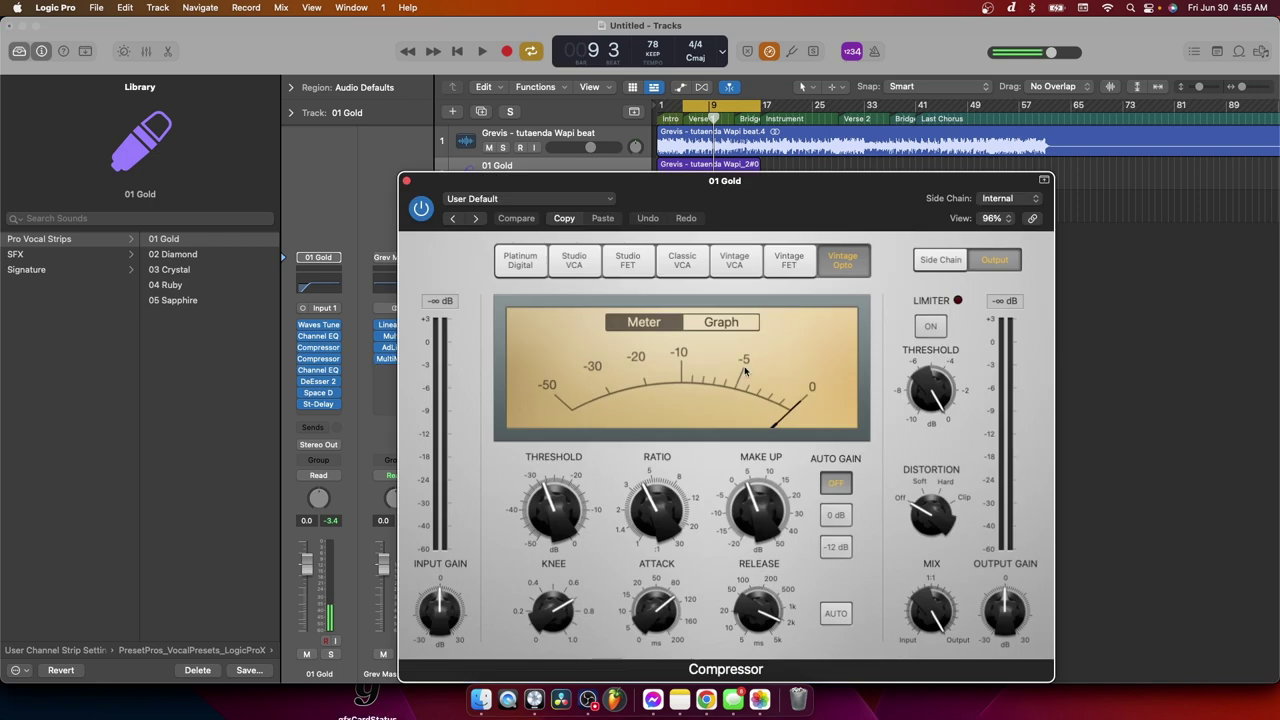
pyautogui.moveTo(746, 513)
pyautogui.moveTo(747, 511); pyautogui.dragTo(752, 502)
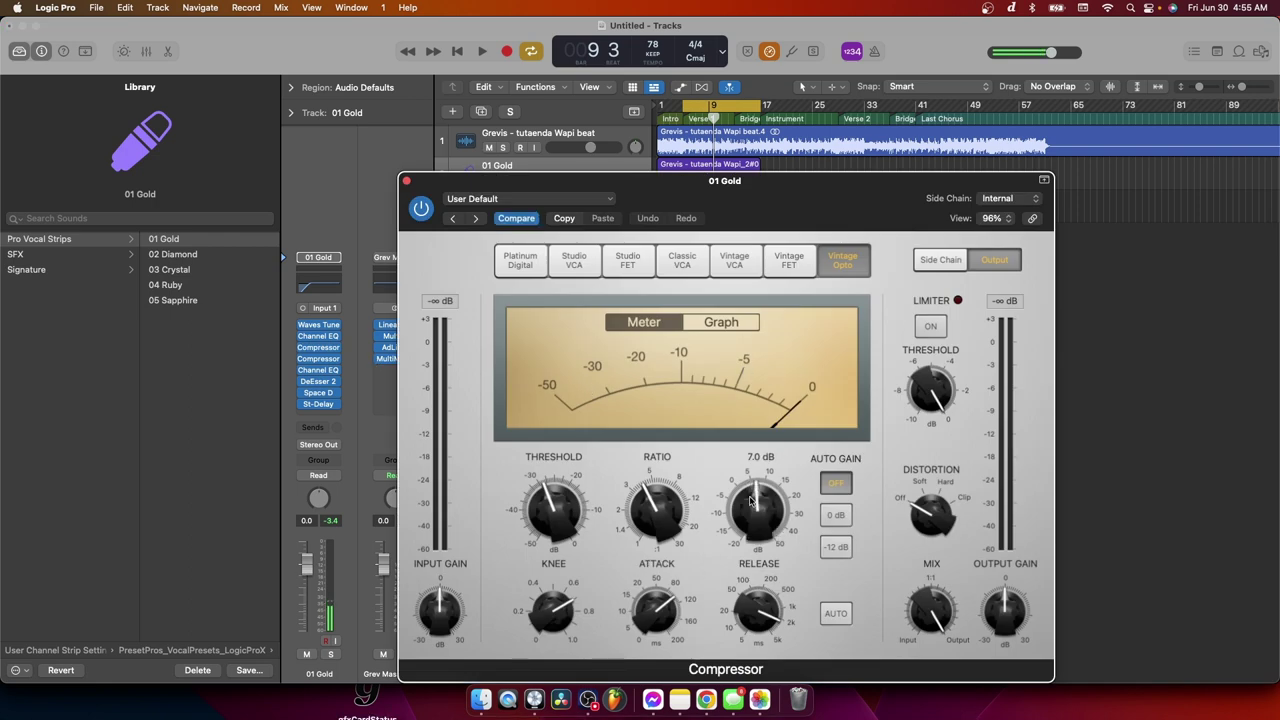
pyautogui.click(474, 51)
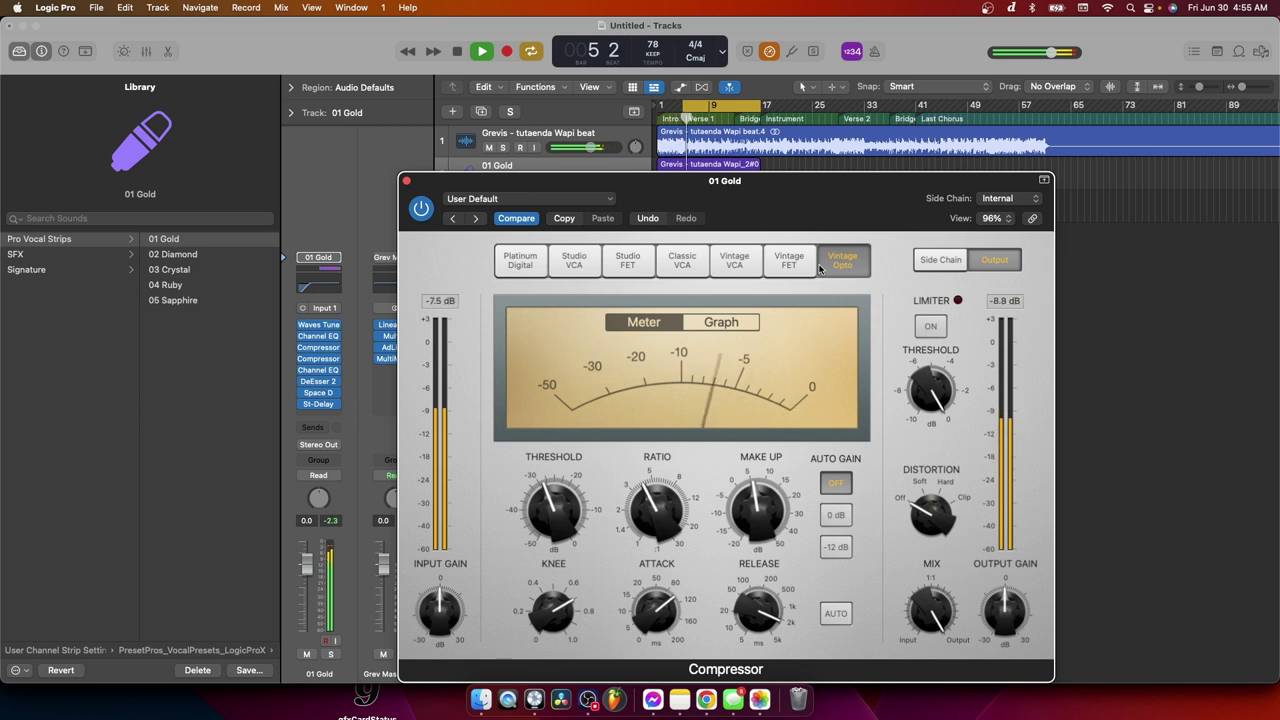
pyautogui.click(422, 208)
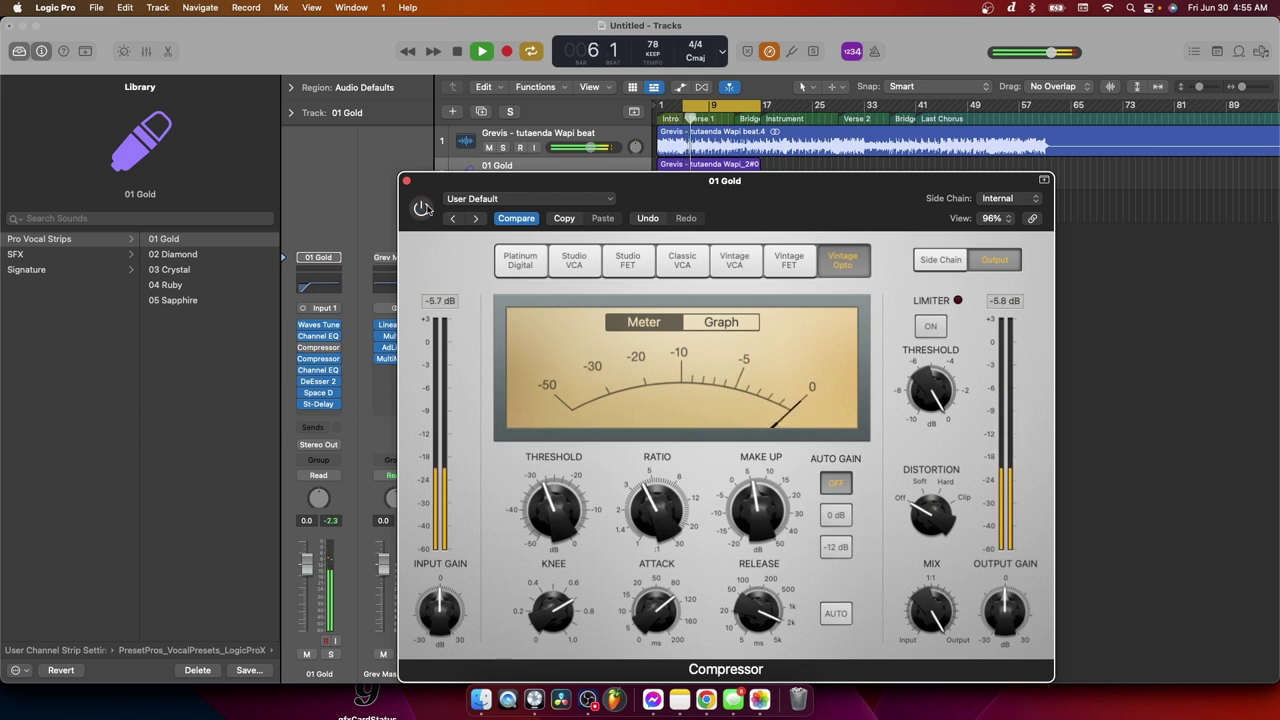
pyautogui.click(422, 208)
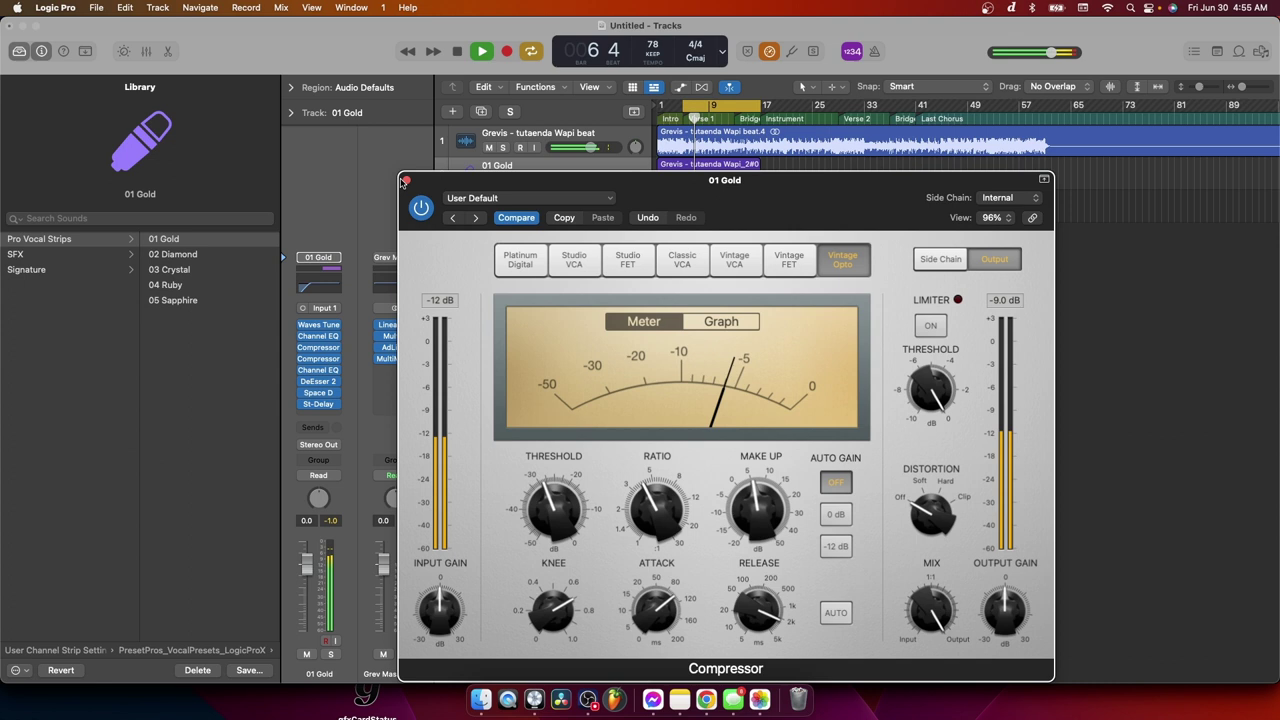
pyautogui.click(407, 181)
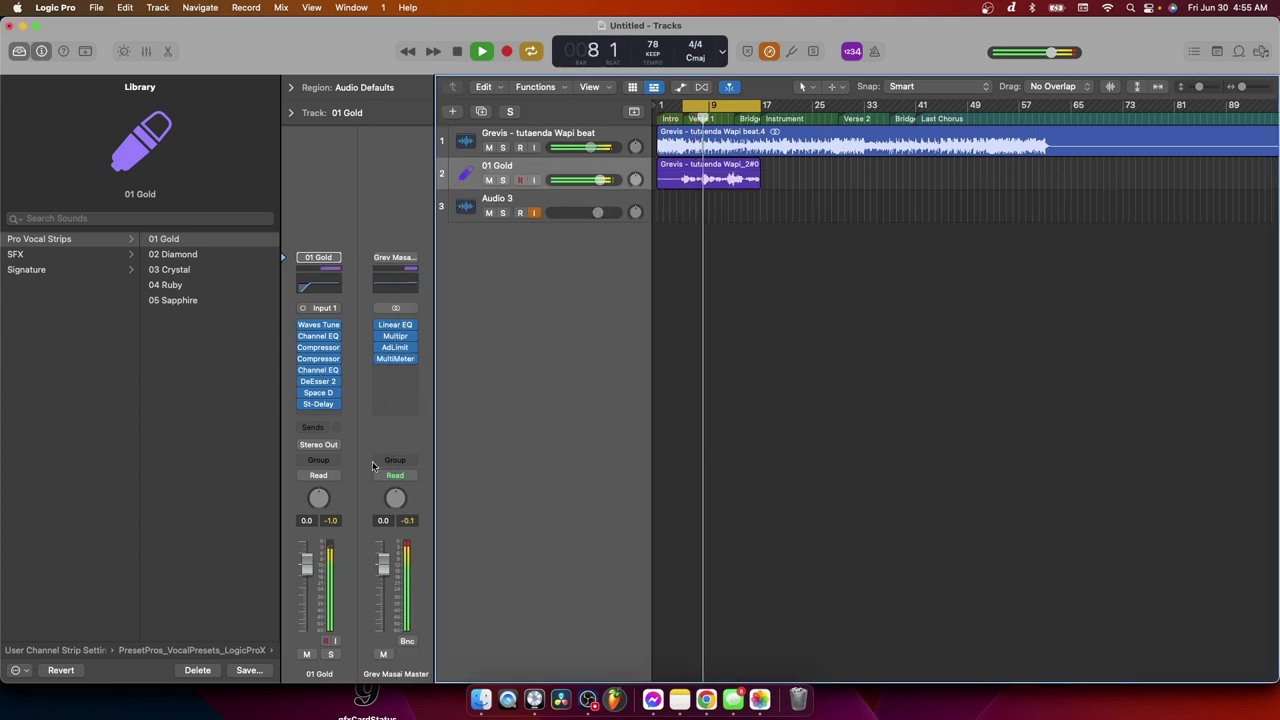
# Step: Lower the vocal track volume to -0.2 dB, load the 02 Diamond channel strip, and play
pyautogui.moveTo(600, 180); pyautogui.dragTo(600, 181)
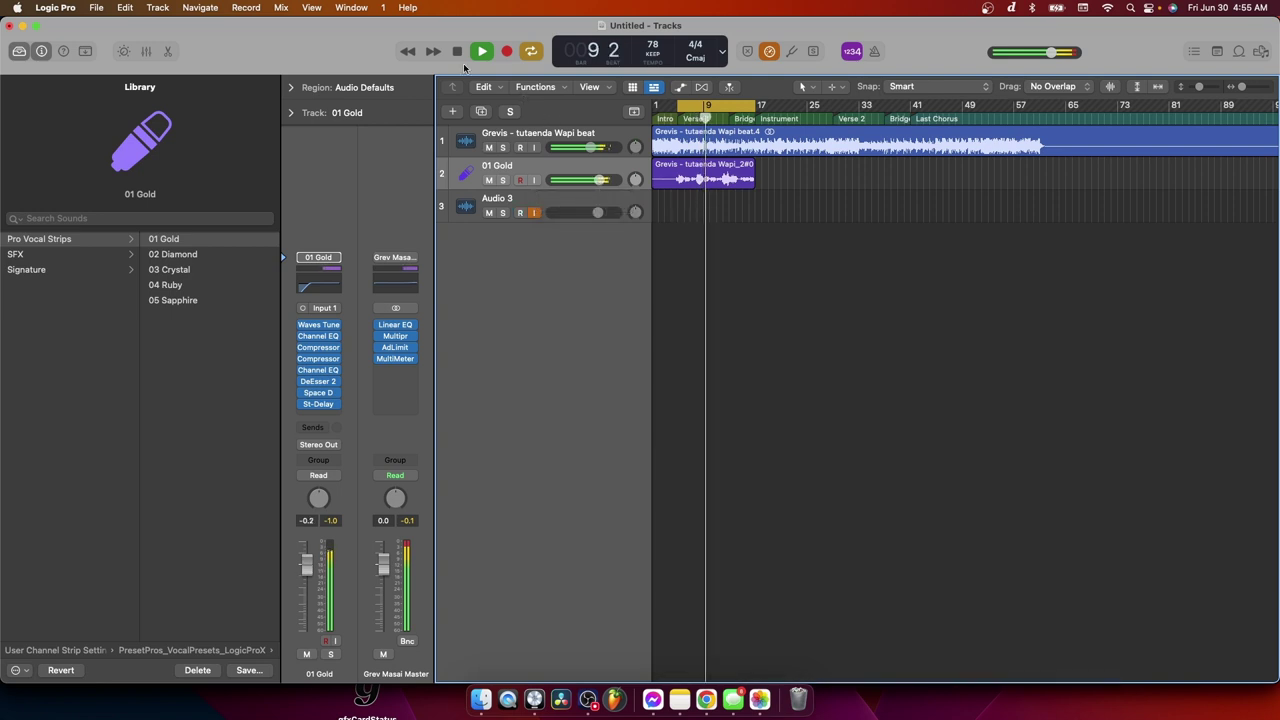
pyautogui.press('space')
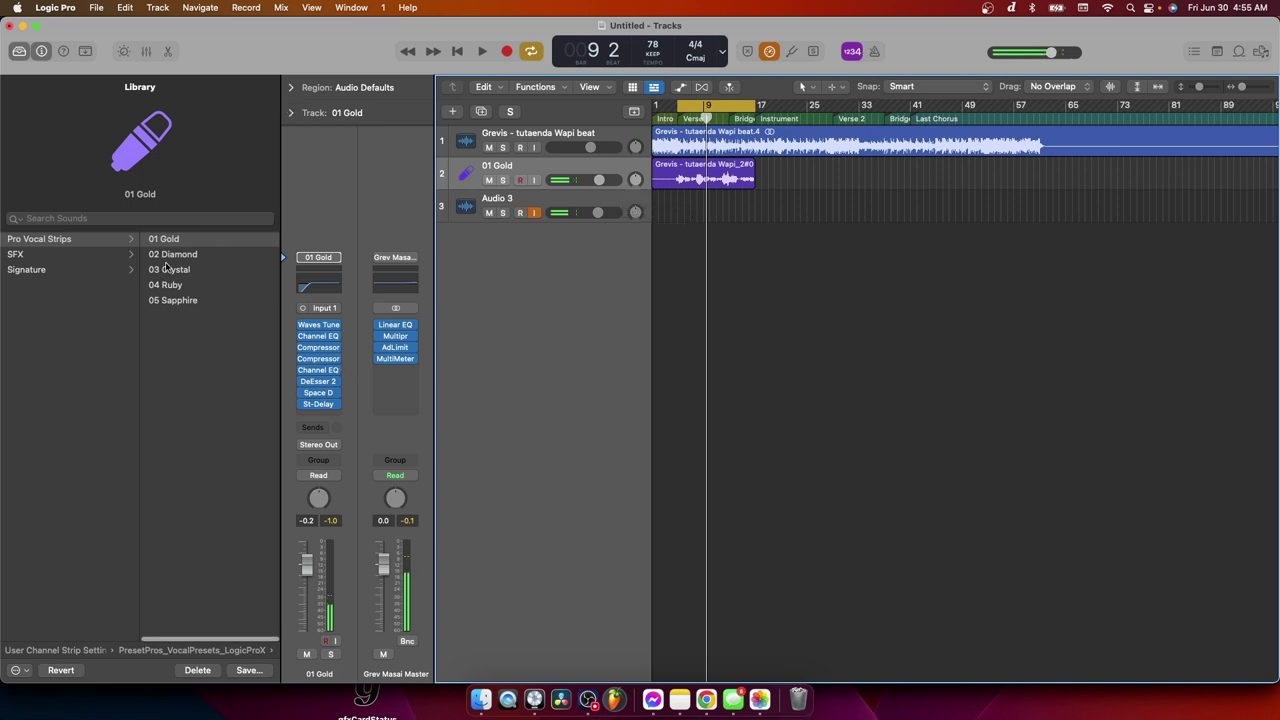
pyautogui.click(172, 256)
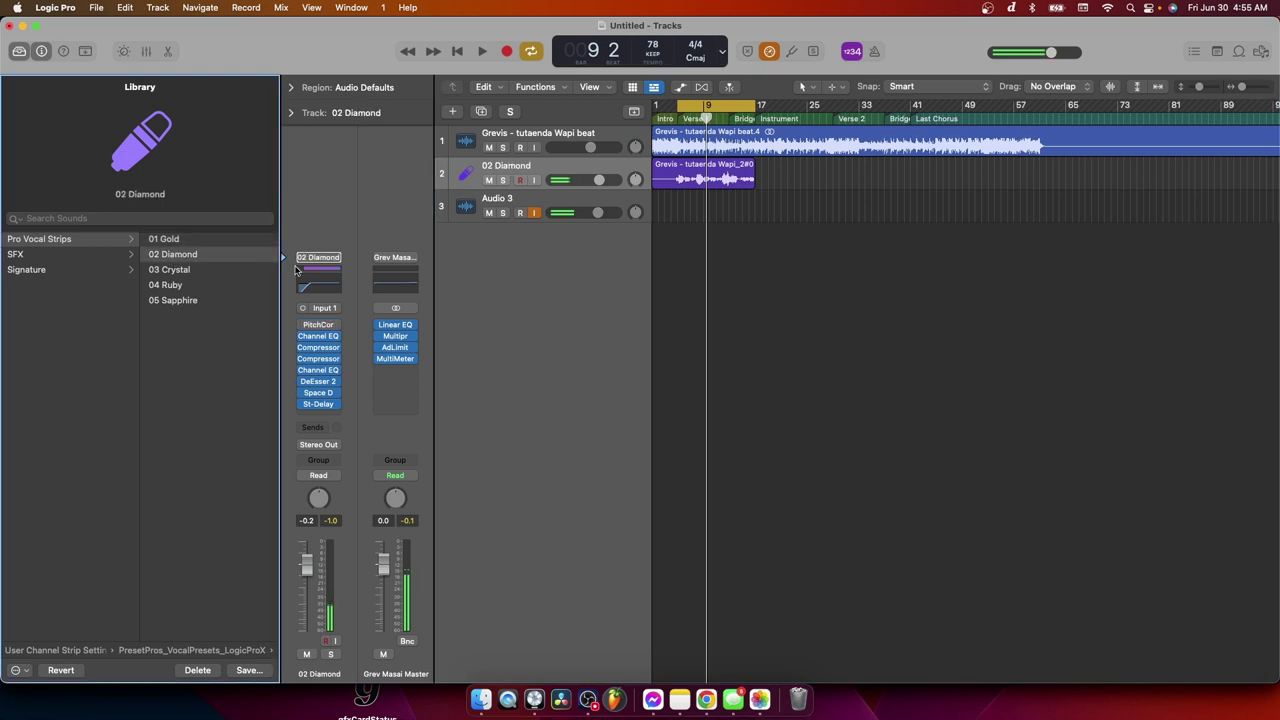
pyautogui.press('space')
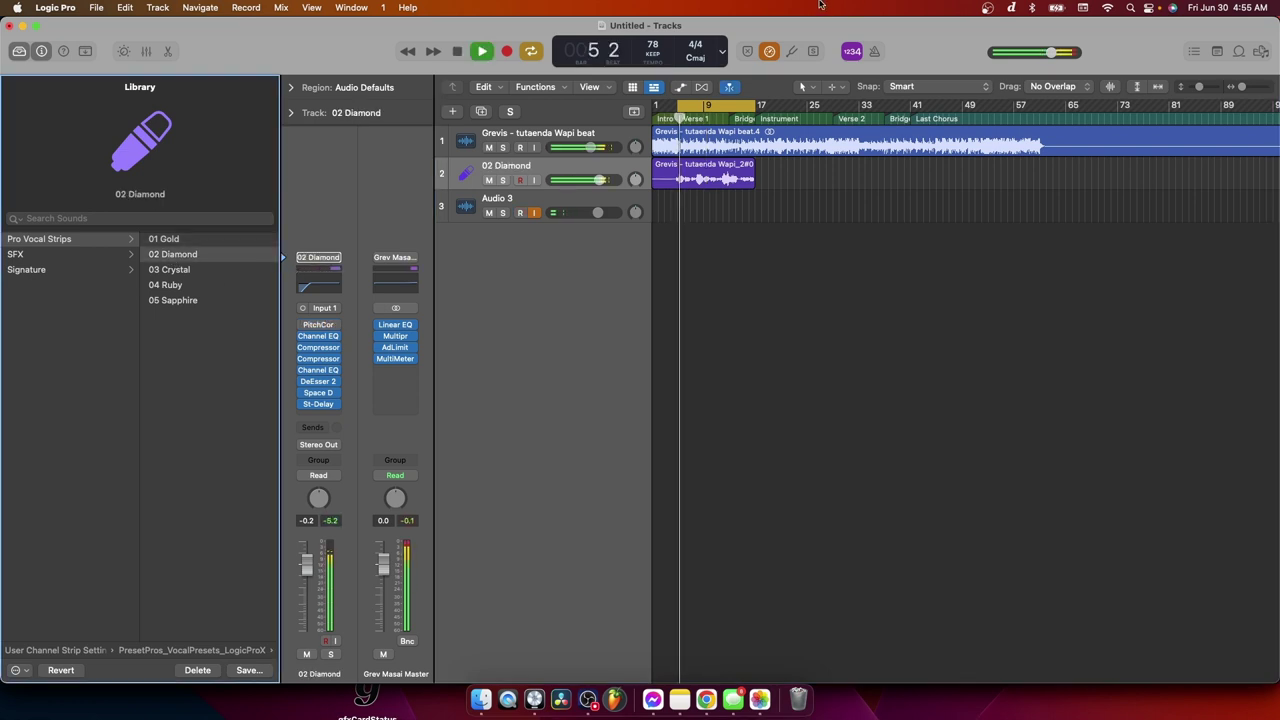
# Step: Load Waves Tune Real-Time mono into the first insert slot
pyautogui.click(331, 326)
pyautogui.moveTo(405, 382)
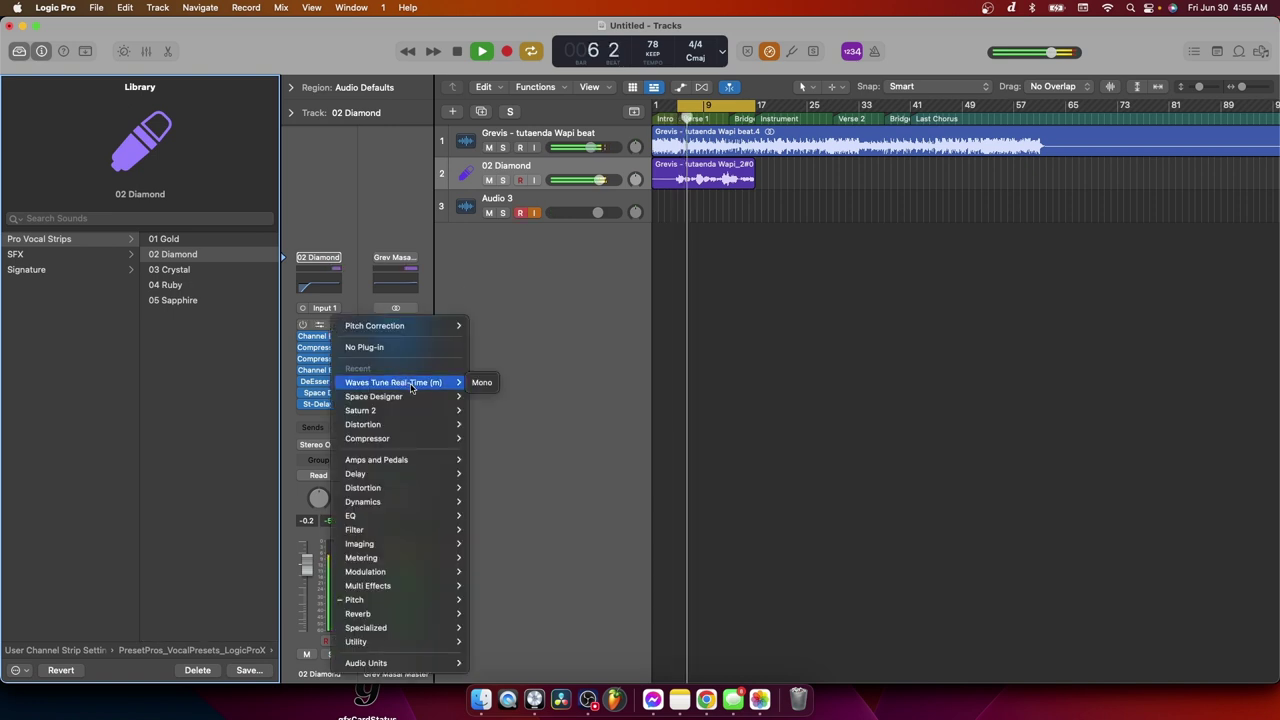
pyautogui.click(482, 383)
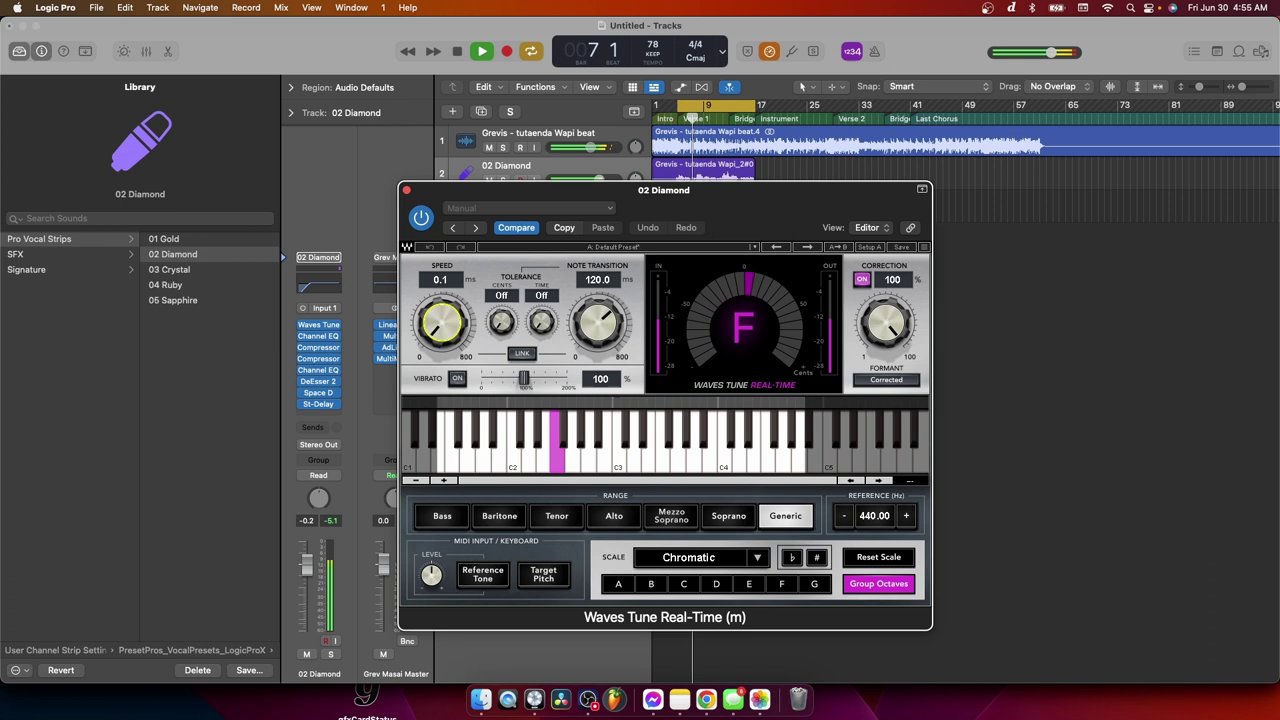
# Step: Set Waves Tune to B♭ Natural Minor, cut the note transition to 2.9 ms, and adjust tolerance
pyautogui.click(757, 557)
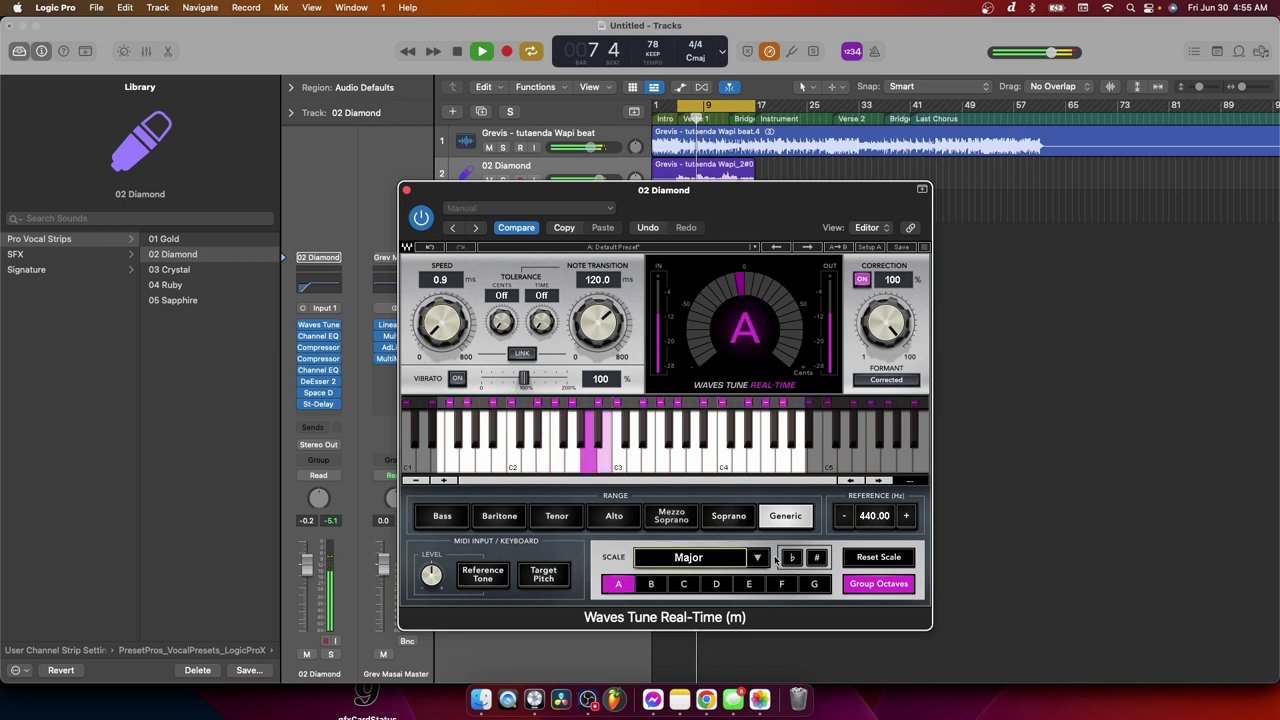
pyautogui.click(765, 560)
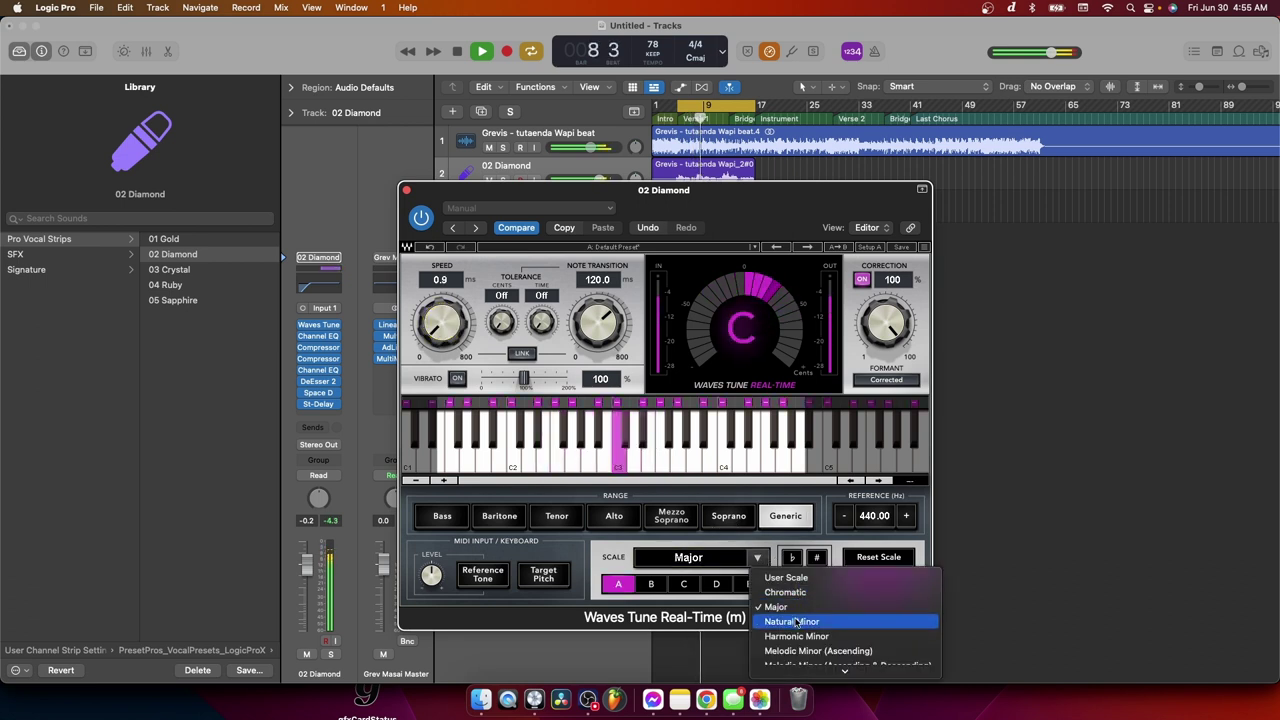
pyautogui.click(795, 622)
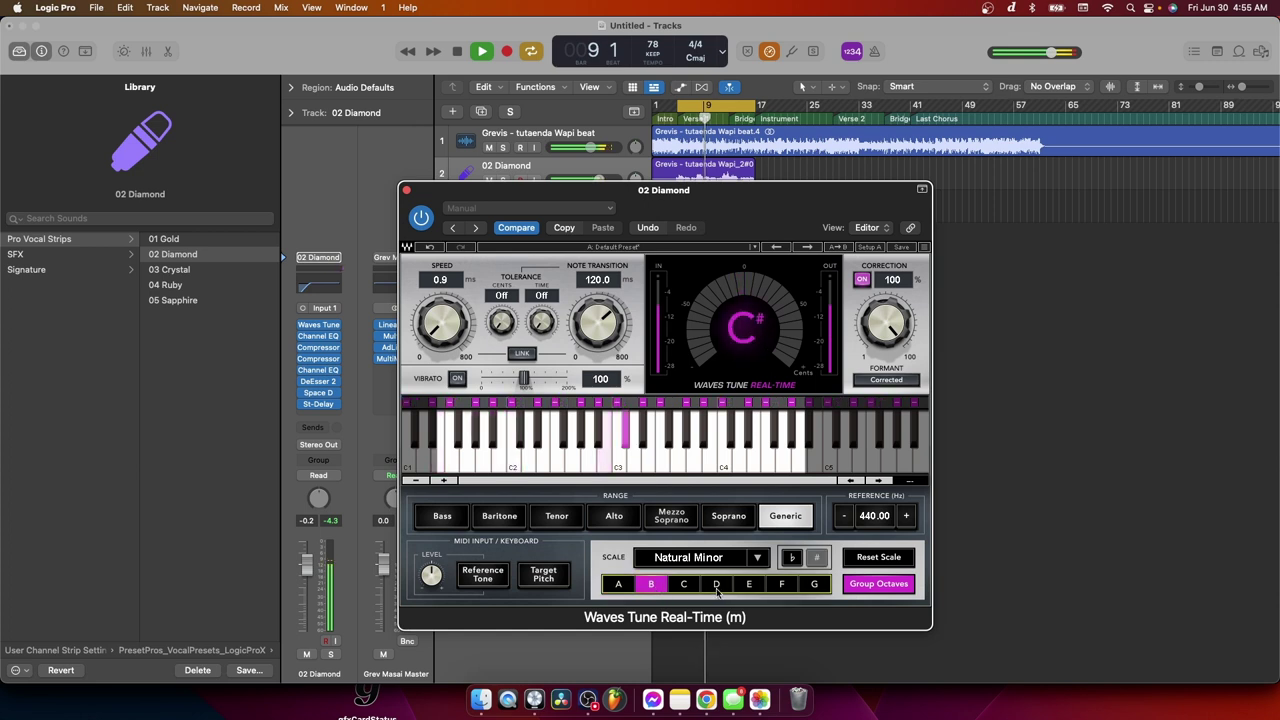
pyautogui.click(792, 557)
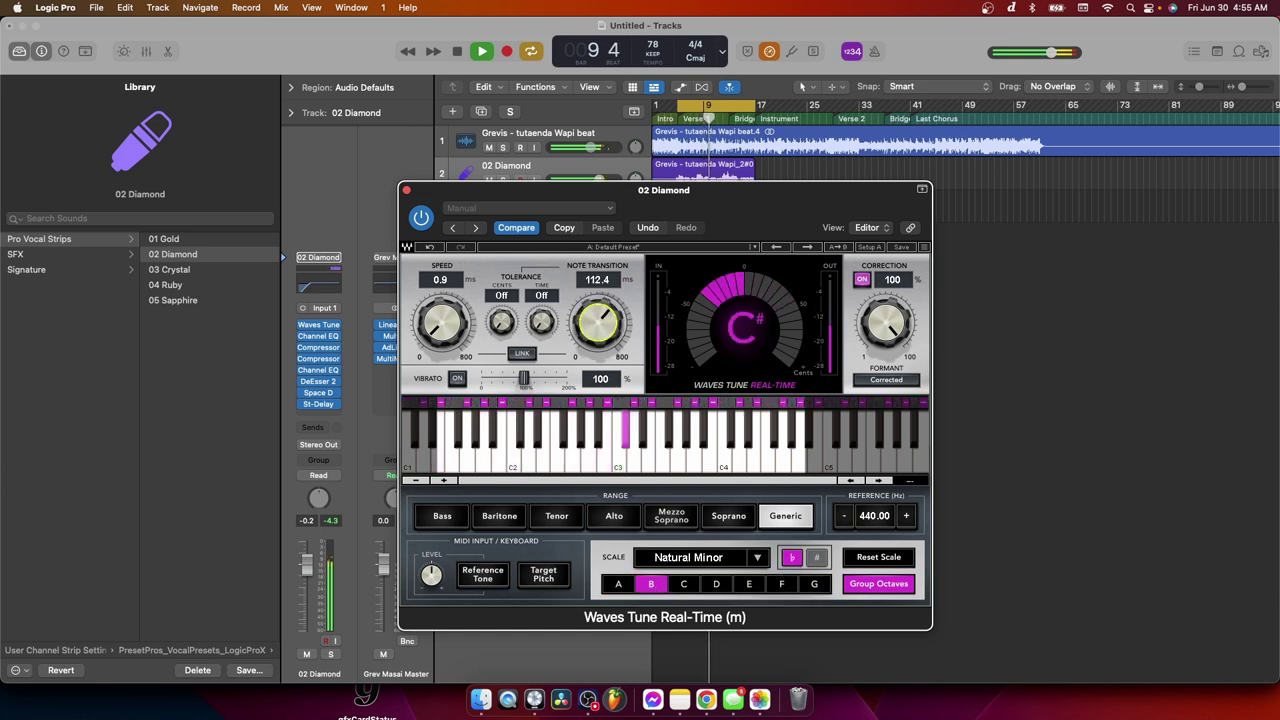
pyautogui.moveTo(598, 320); pyautogui.dragTo(598, 350)
pyautogui.moveTo(501, 320); pyautogui.dragTo(501, 314)
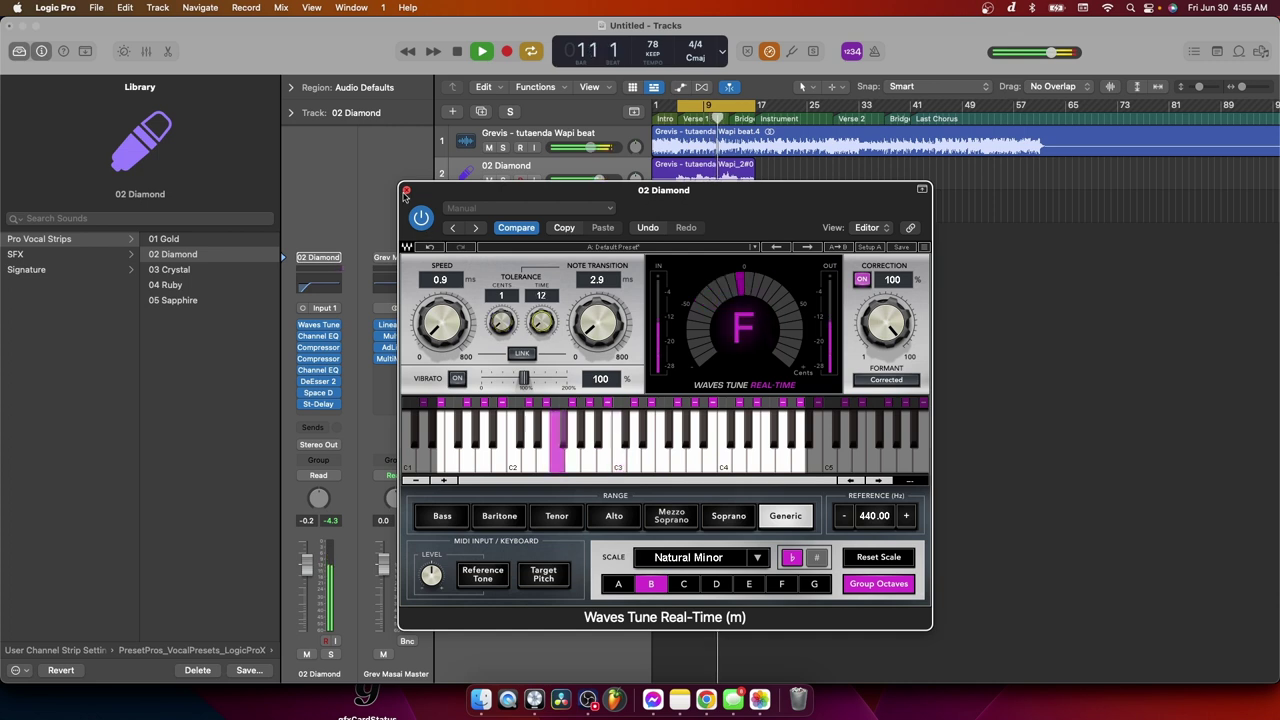
# Step: Close the Waves Tune window and solo the 02 Diamond vocal track
pyautogui.press('super+w')
pyautogui.press('s')
pyautogui.click(550, 182)
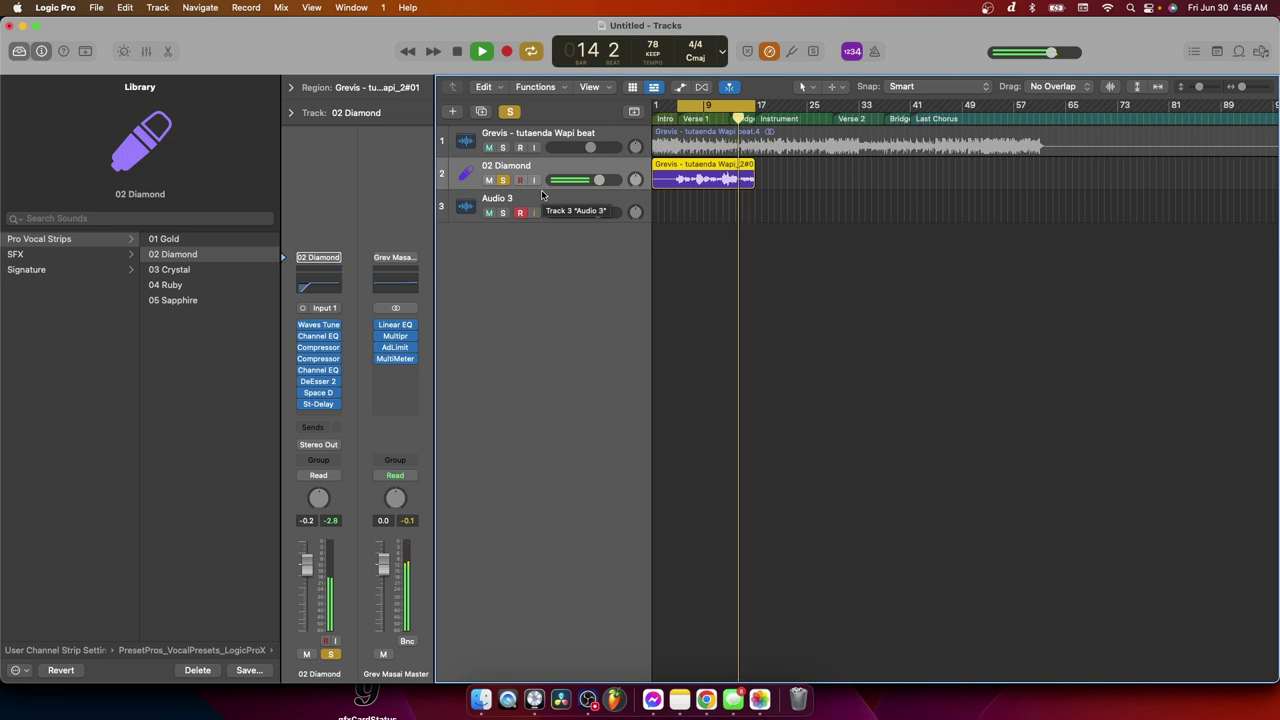
# Step: Turn off all soloing, mute the beat on track 1, and replay the vocal alone
pyautogui.press('space')
pyautogui.click(501, 213)
pyautogui.click(510, 112)
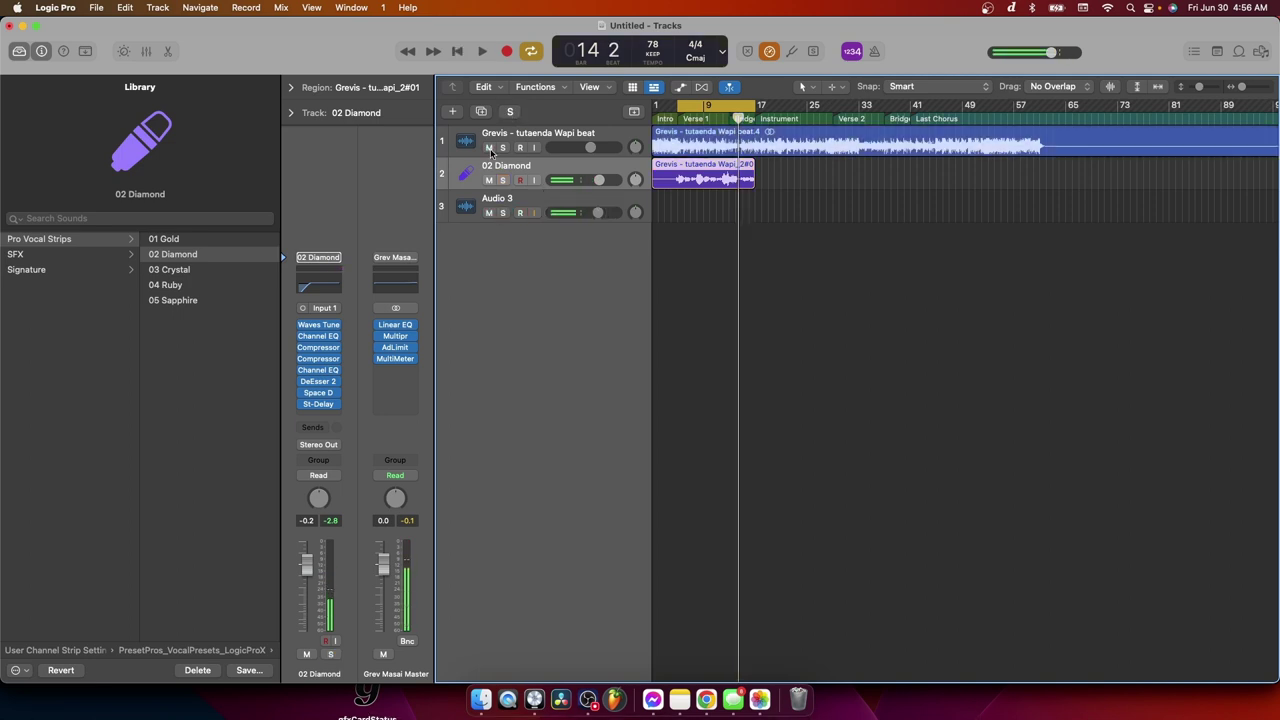
pyautogui.click(489, 148)
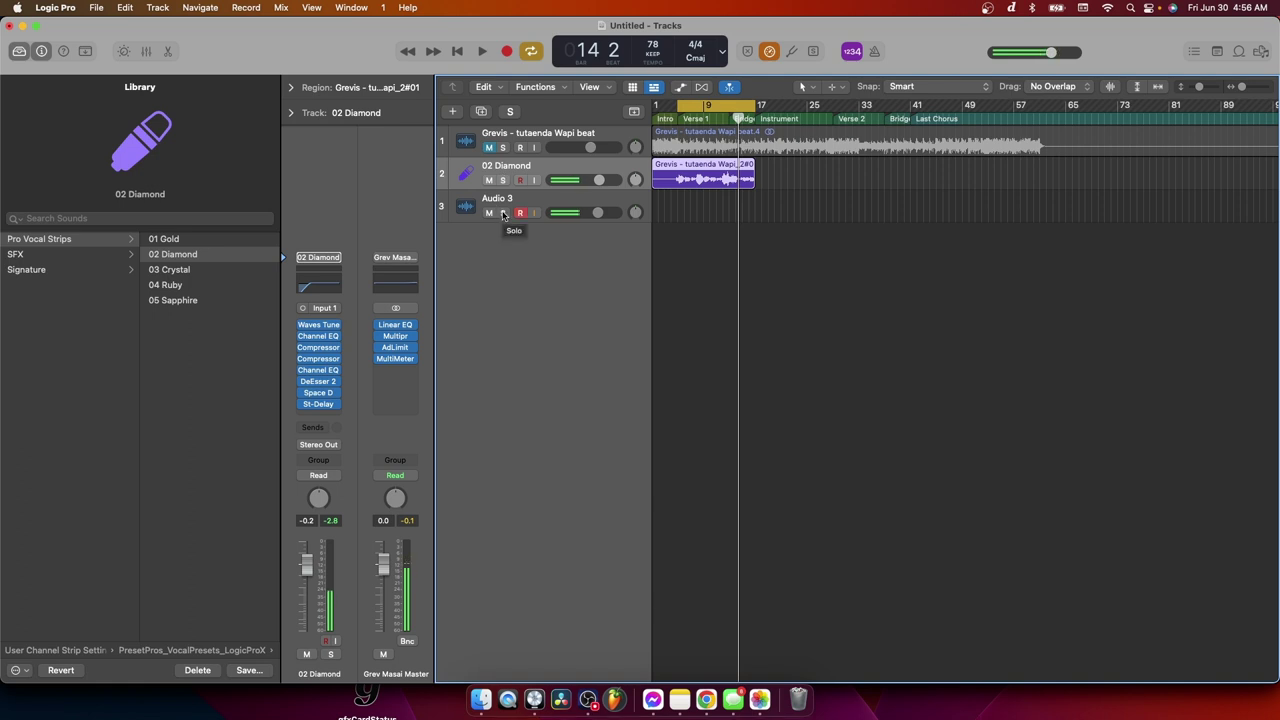
pyautogui.press('space')
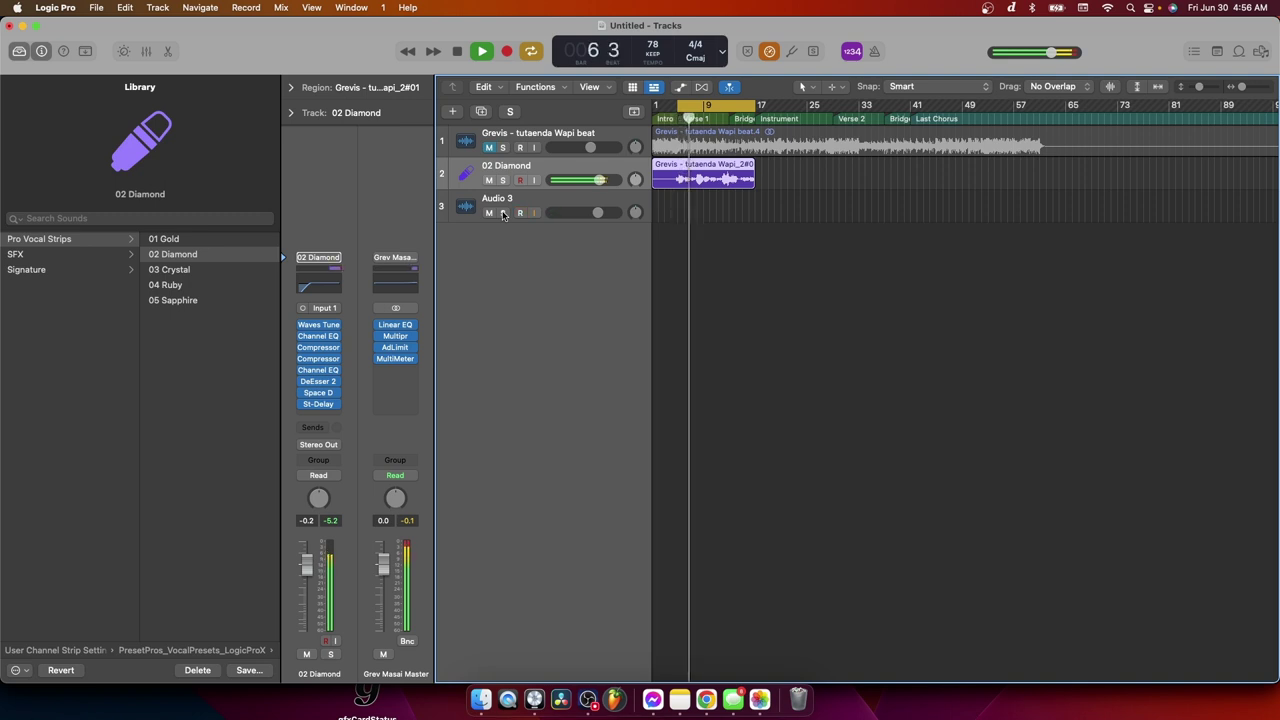
# Step: Compare the 02 Diamond vocal with all effect plug-ins bypassed and then restored
pyautogui.click(326, 257)
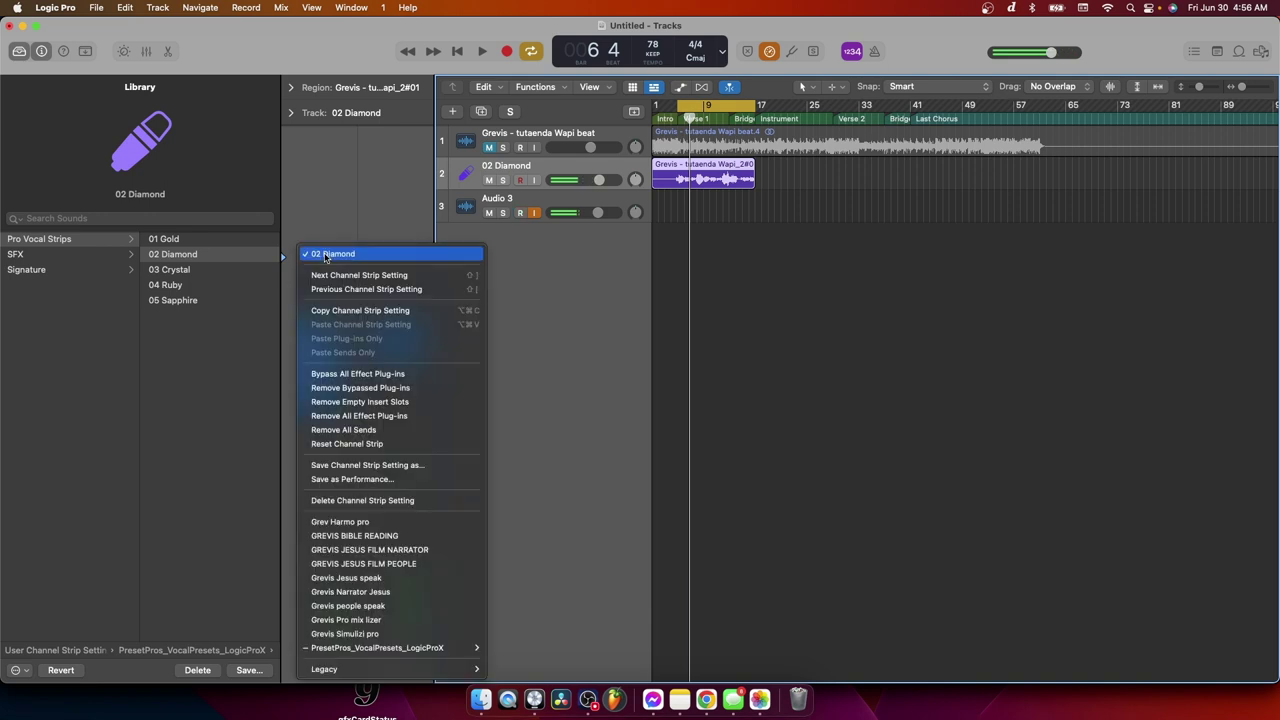
pyautogui.click(359, 374)
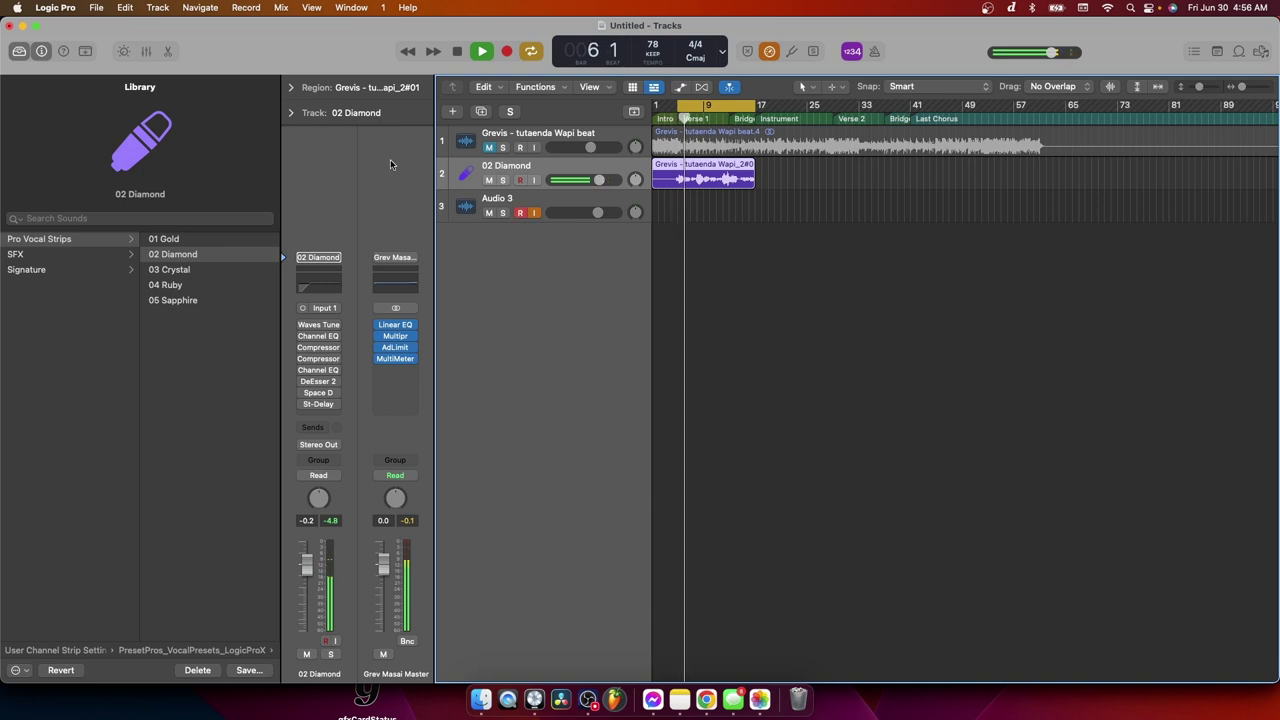
pyautogui.press('space')
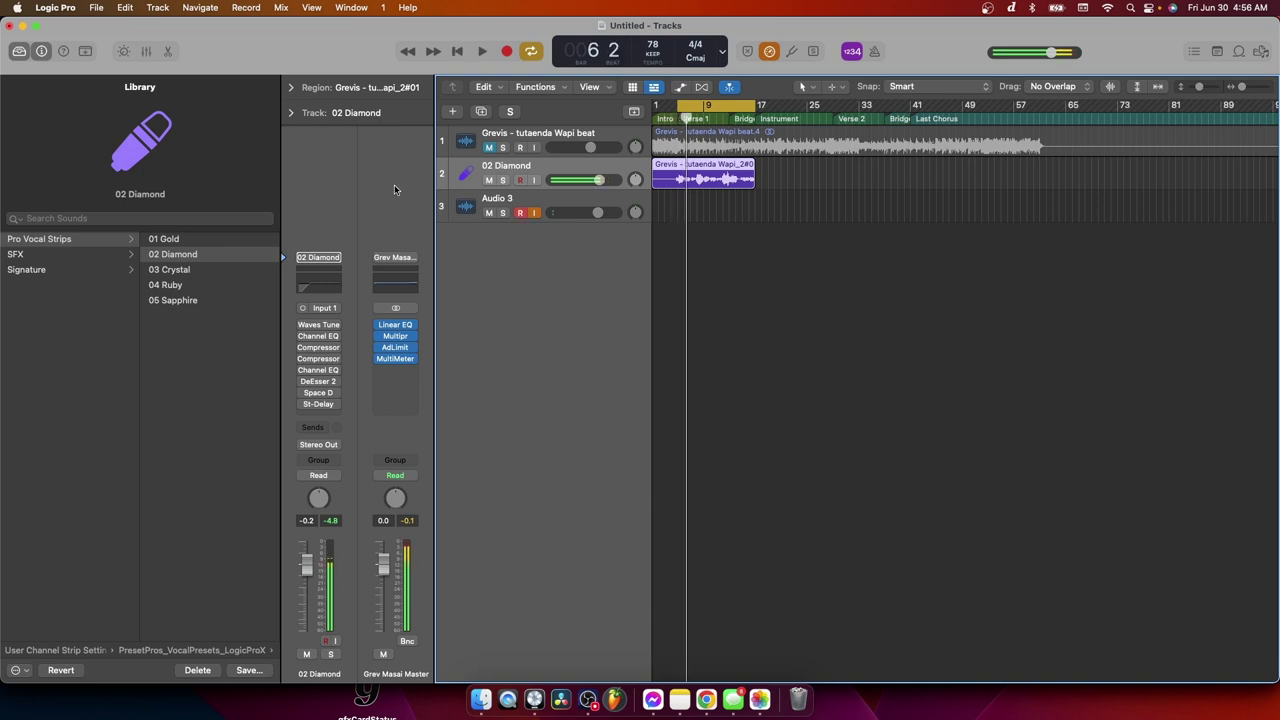
pyautogui.click(326, 257)
pyautogui.click(363, 375)
pyautogui.press('space')
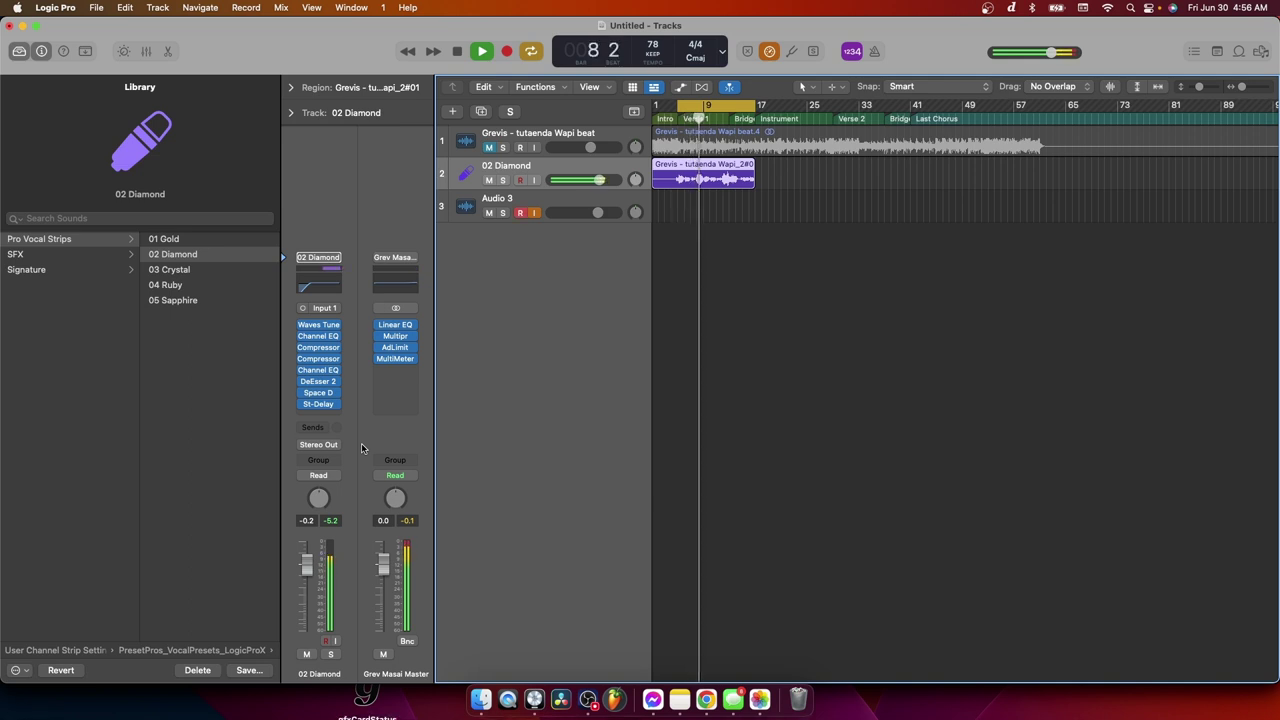
pyautogui.press('space')
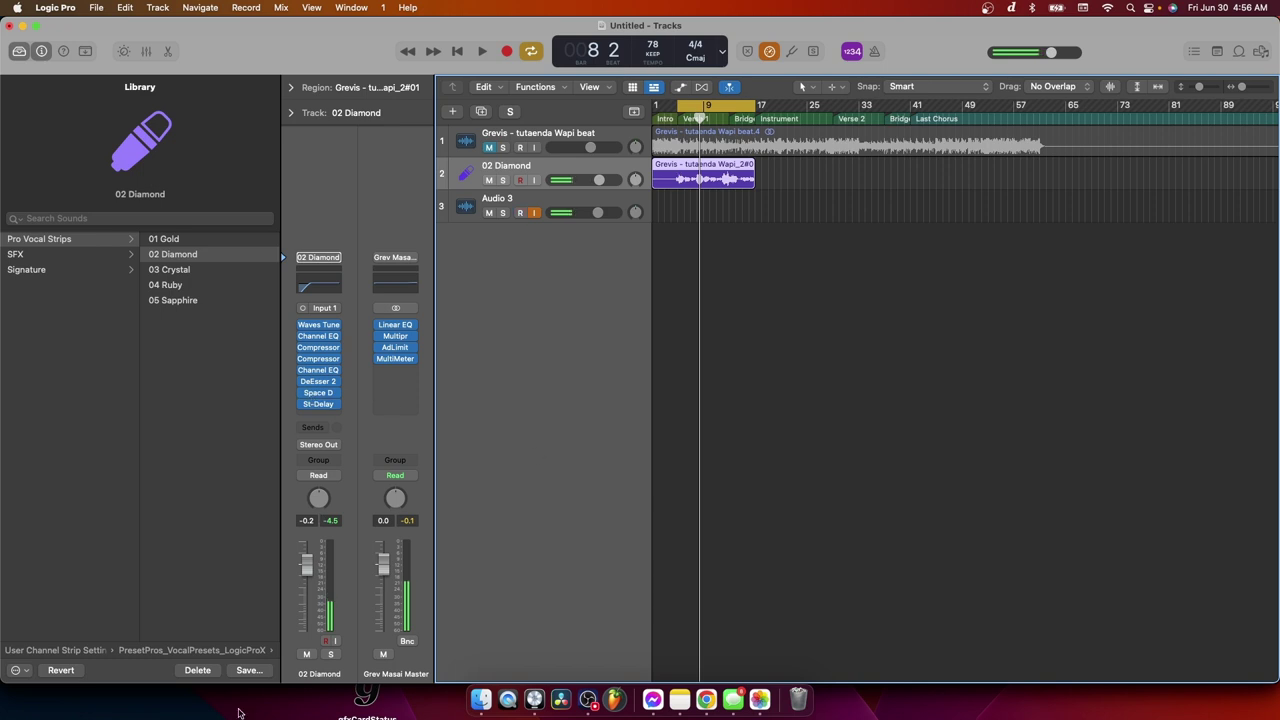
pyautogui.press('space')
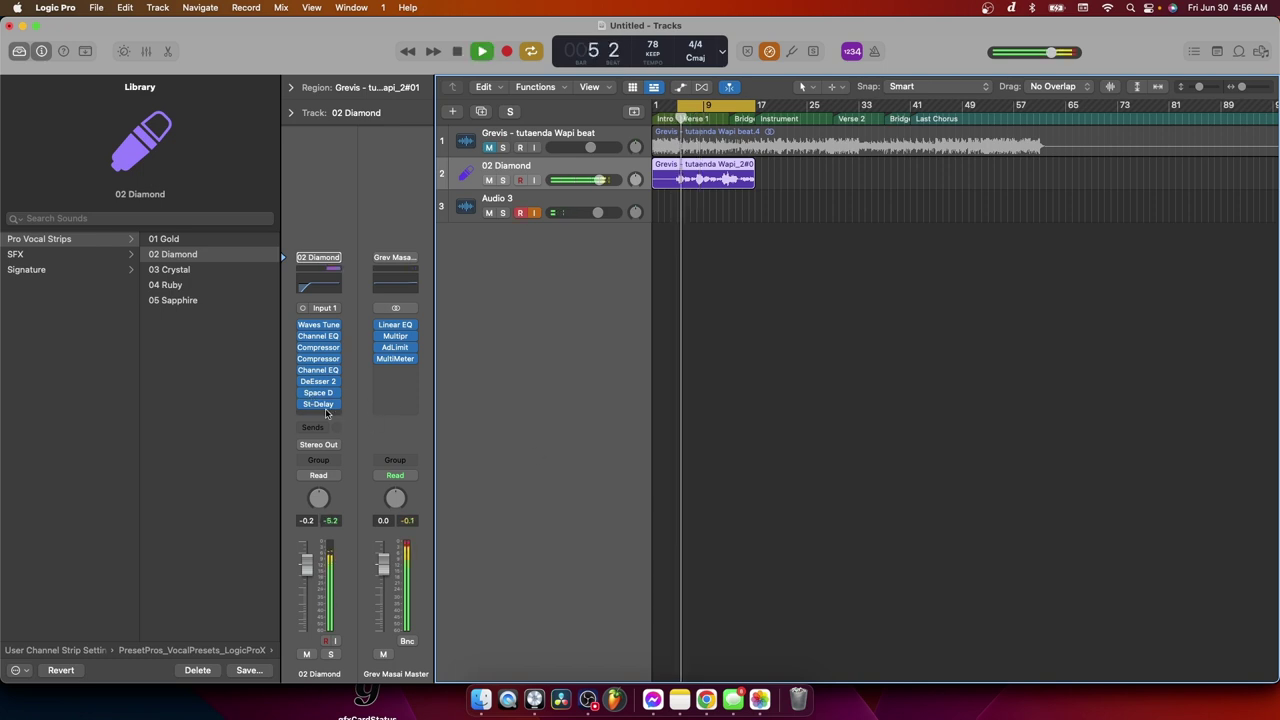
pyautogui.press('space')
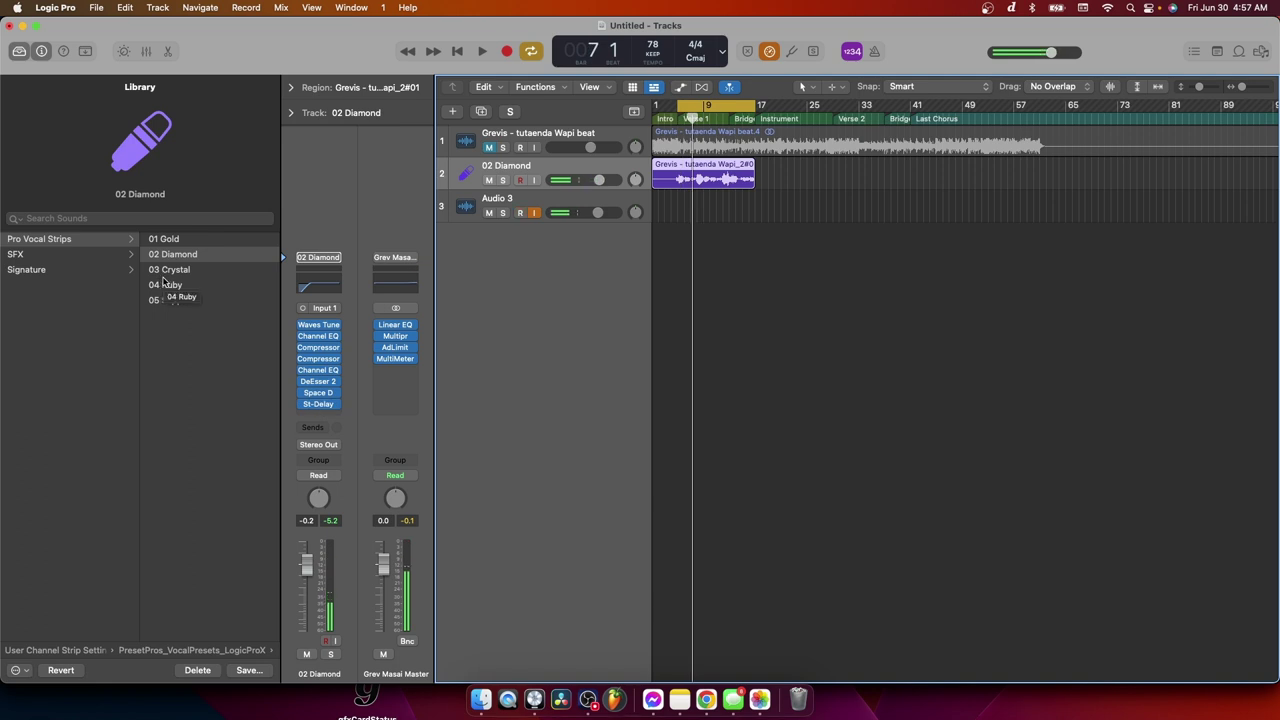
# Step: Load the 03 Crystal channel strip, play, and open its Pitch Correction plug-in
pyautogui.click(184, 272)
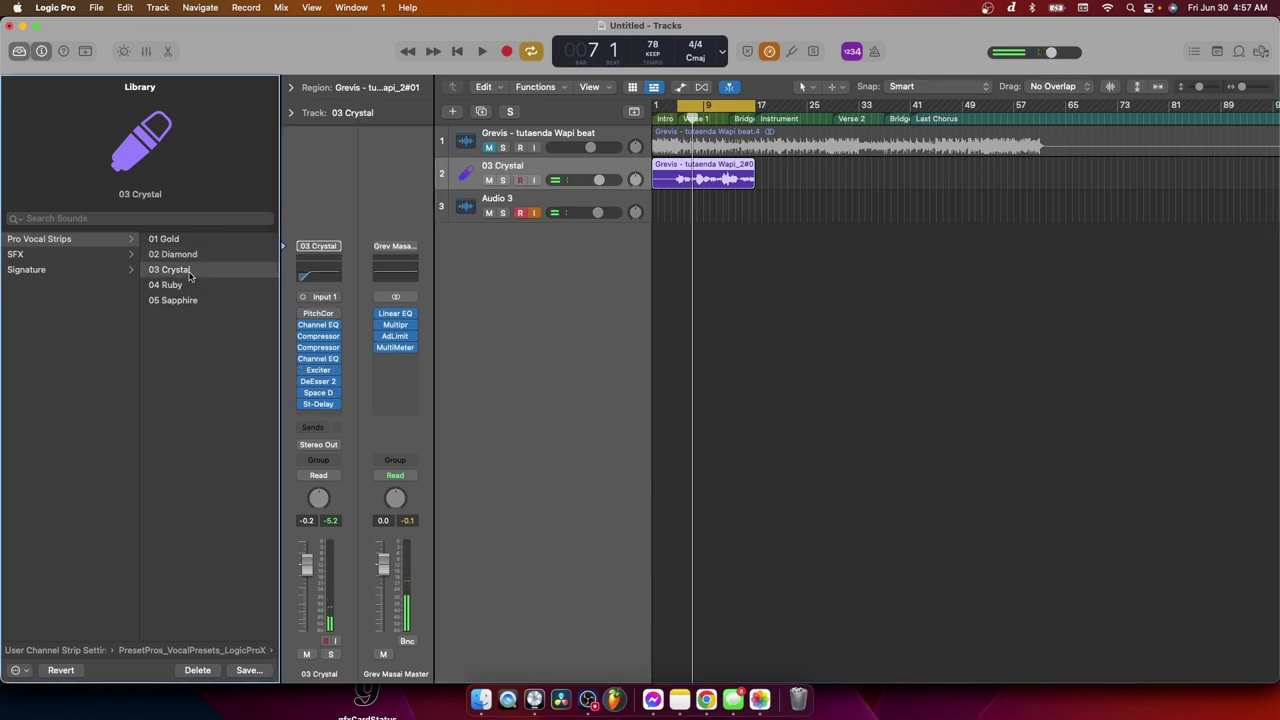
pyautogui.press('space')
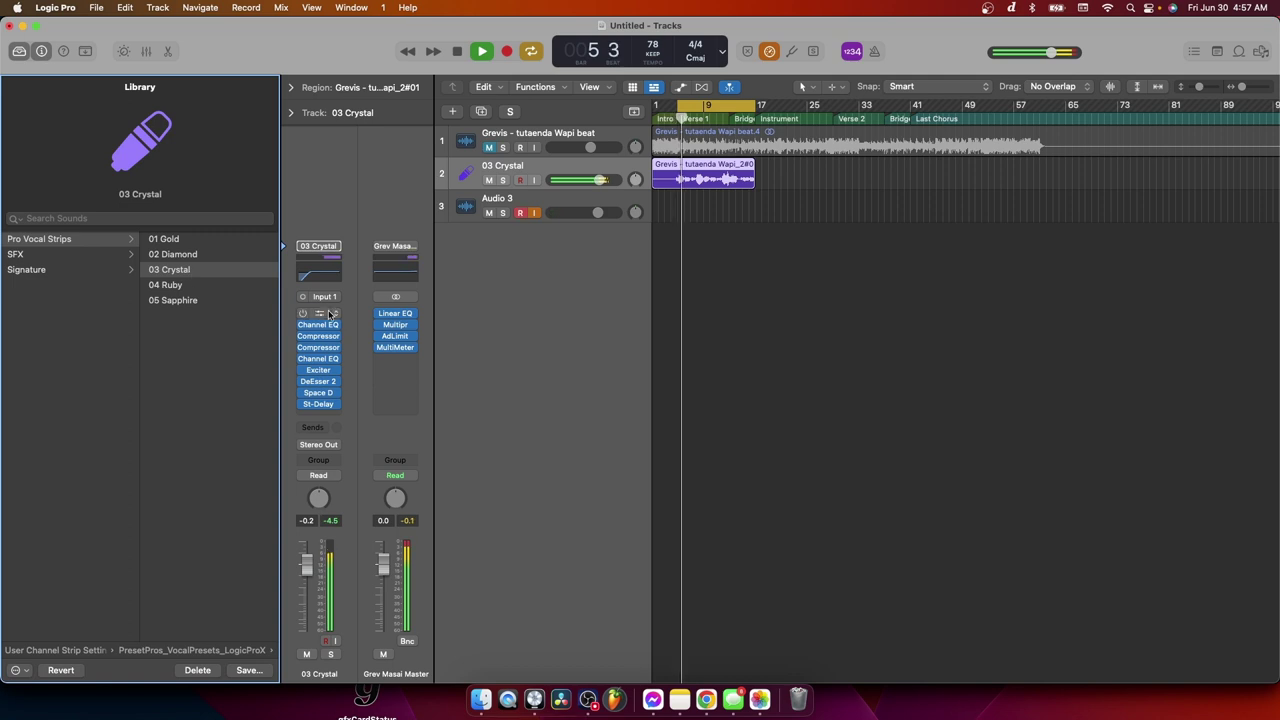
pyautogui.click(318, 313)
# Step: Replace Pitch Correction with Waves Tune Real-Time in mono
pyautogui.click(337, 313)
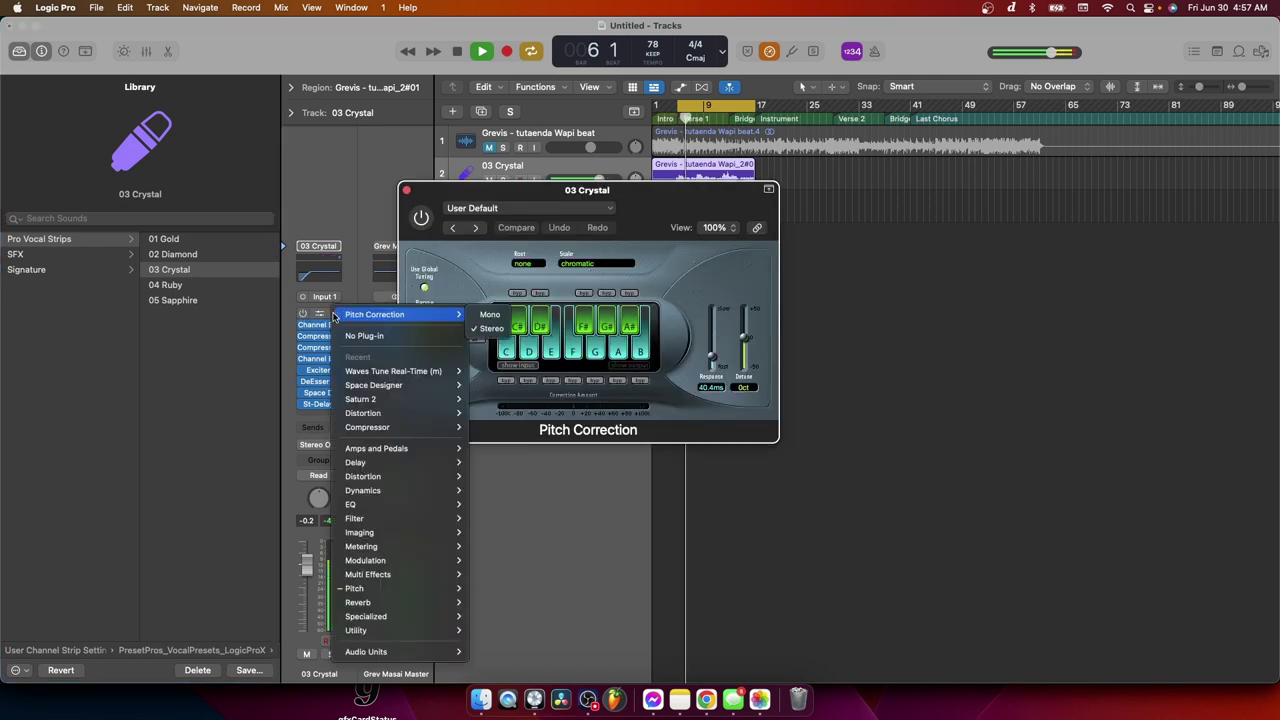
pyautogui.moveTo(405, 373)
pyautogui.click(481, 371)
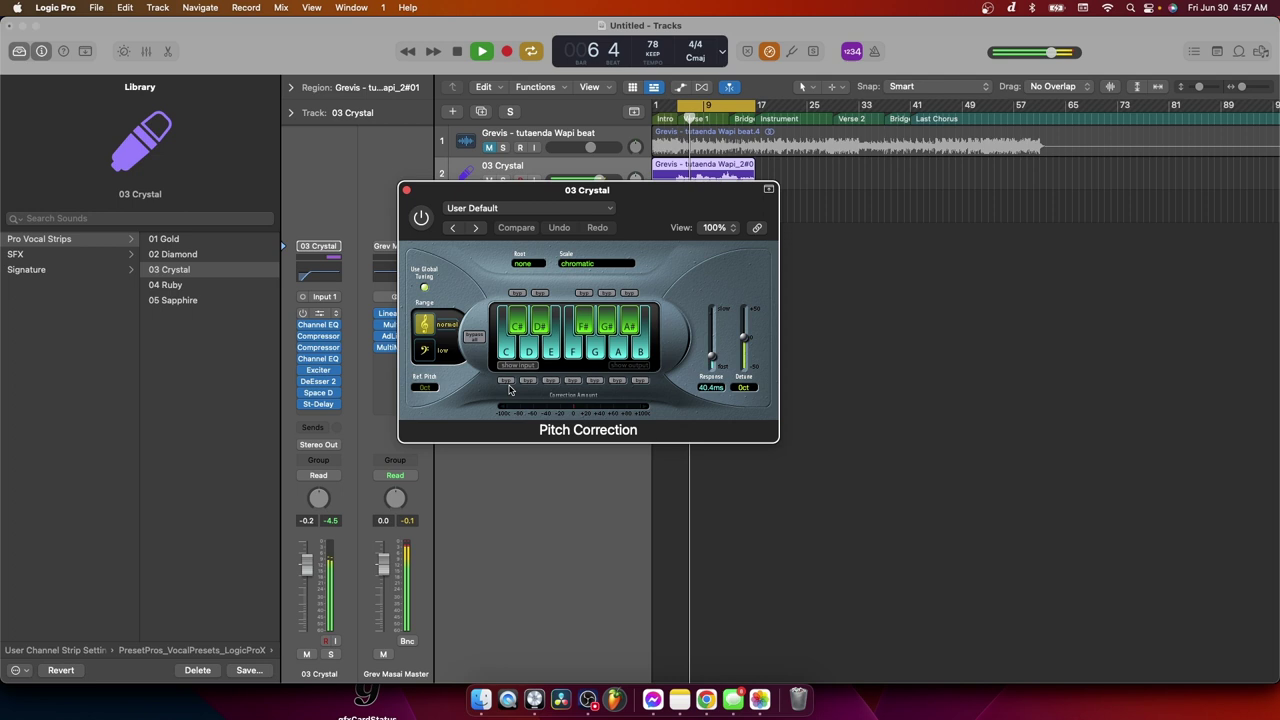
# Step: Set Waves Tune to Natural Minor, lower note transition and correction speed, and close it
pyautogui.click(684, 563)
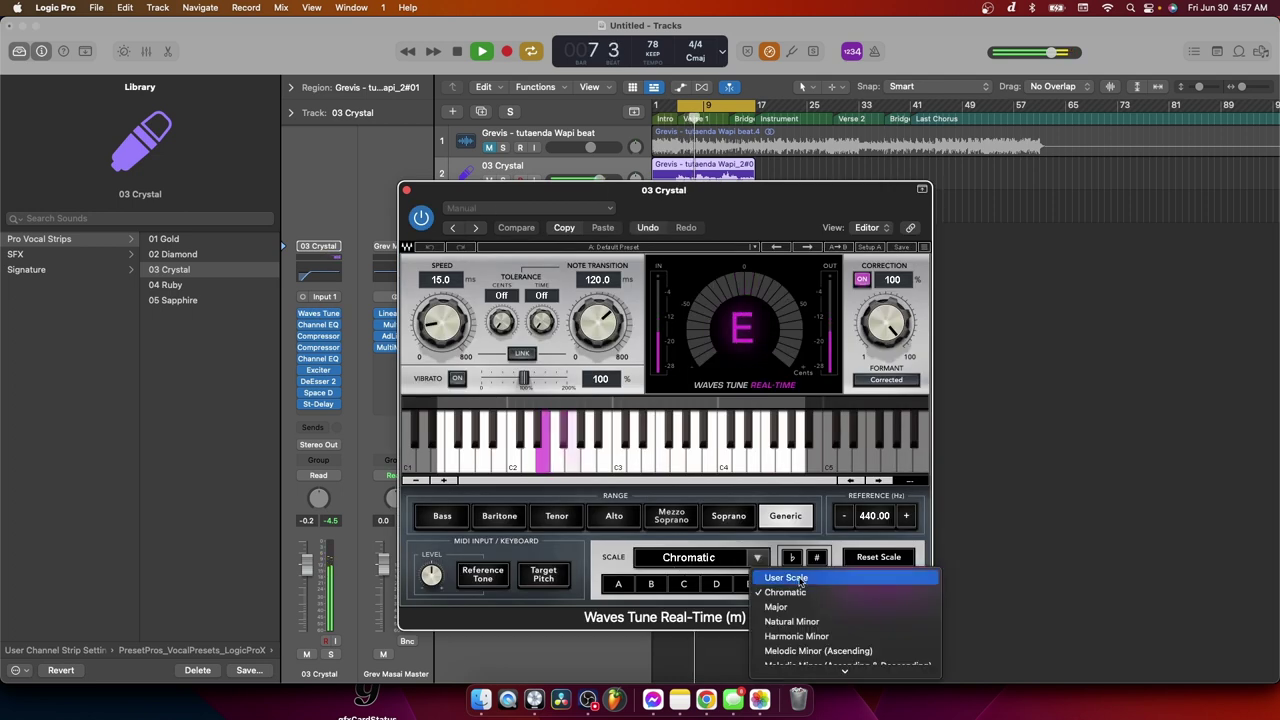
pyautogui.press('Return')
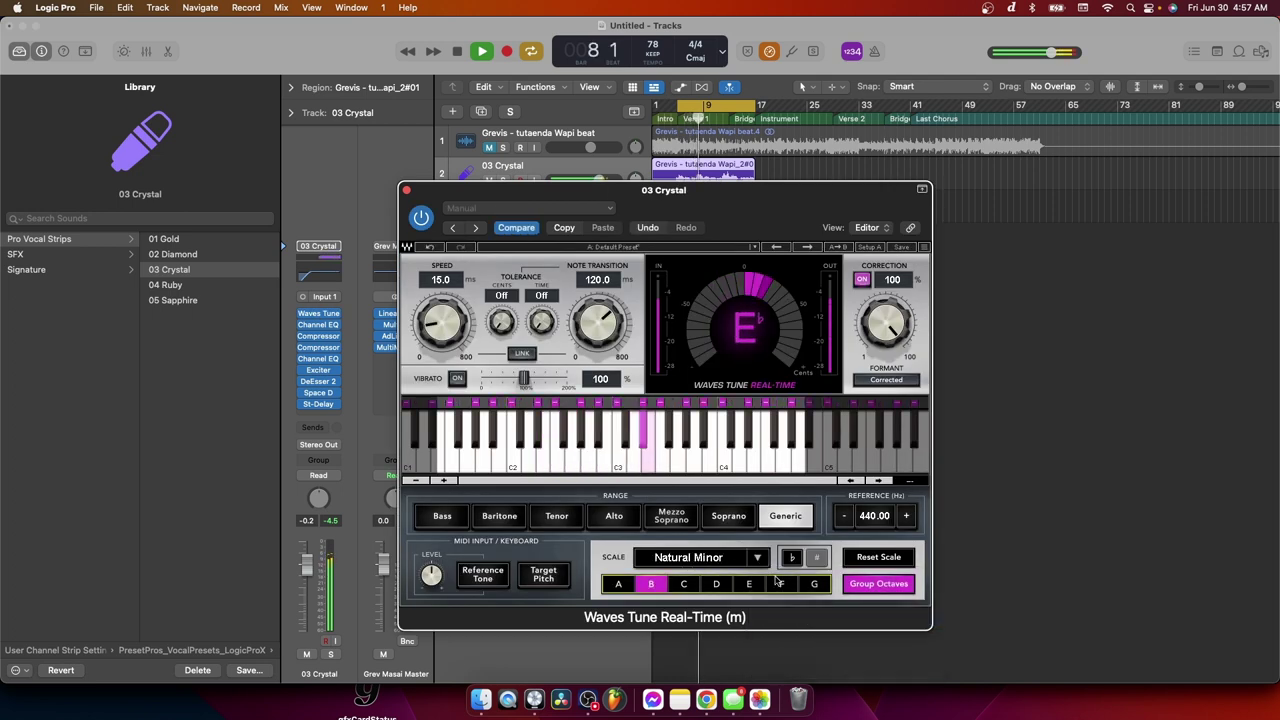
pyautogui.moveTo(597, 320); pyautogui.dragTo(597, 380)
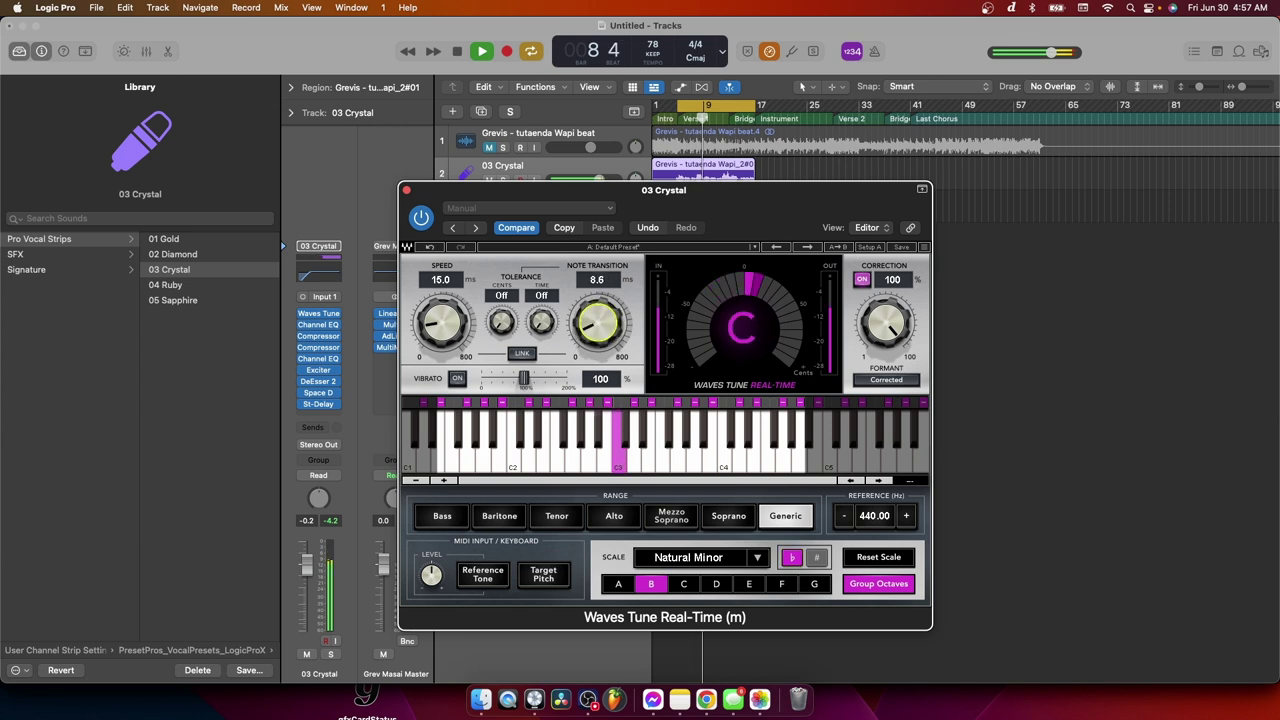
pyautogui.moveTo(441, 320)
pyautogui.mouseDown()
pyautogui.moveTo(441, 380)
pyautogui.moveTo(424, 328)
pyautogui.mouseUp()
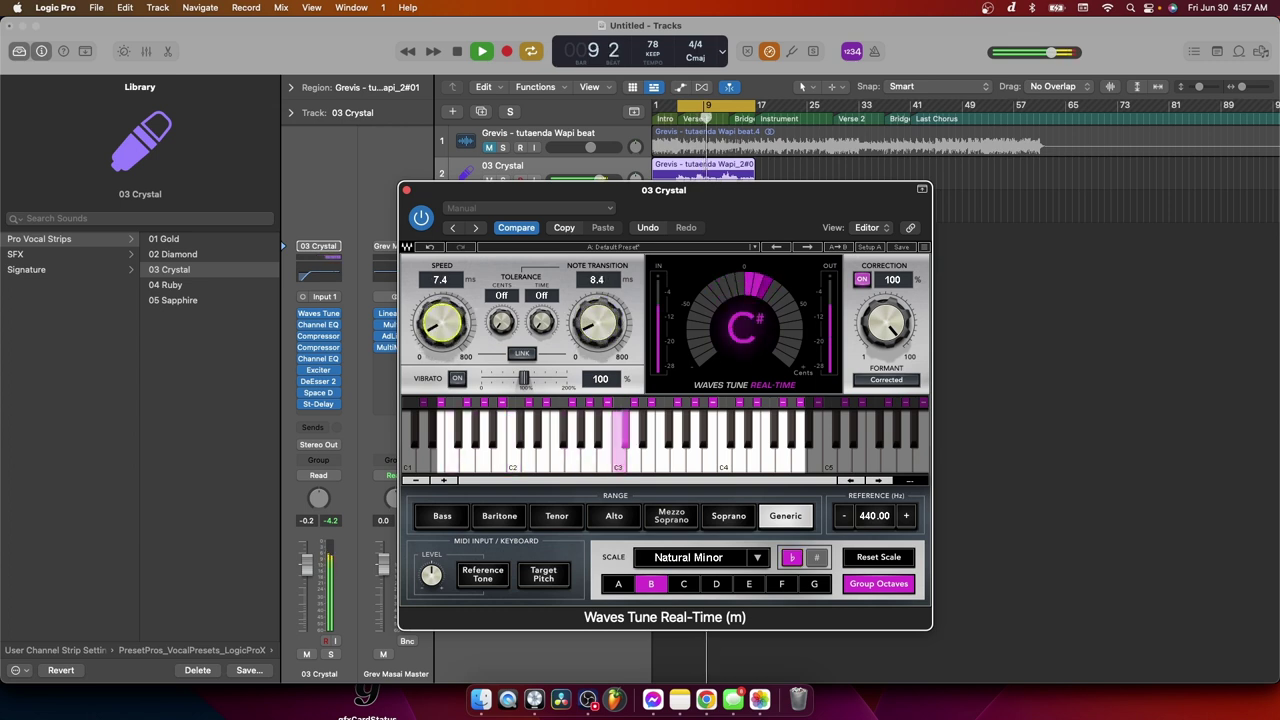
pyautogui.click(407, 191)
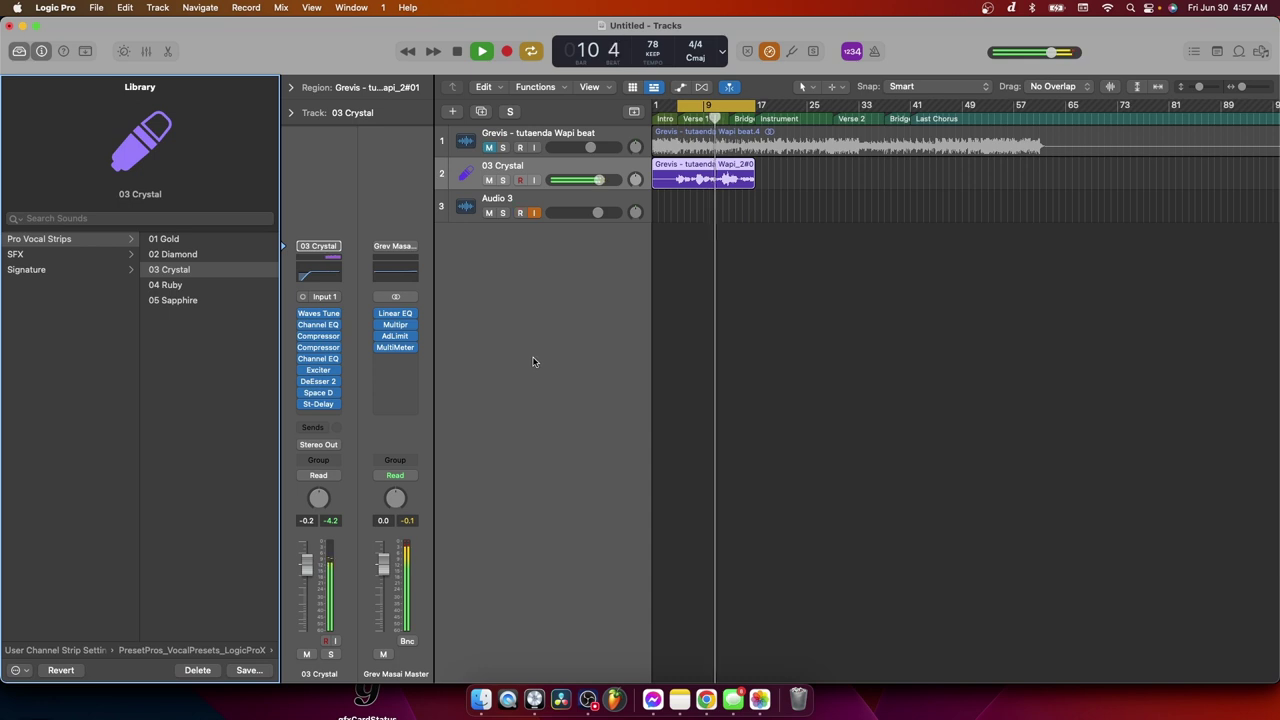
# Step: Nudge the beat track's volume down, mute it, and restart playback from the cycle start
pyautogui.click(489, 149)
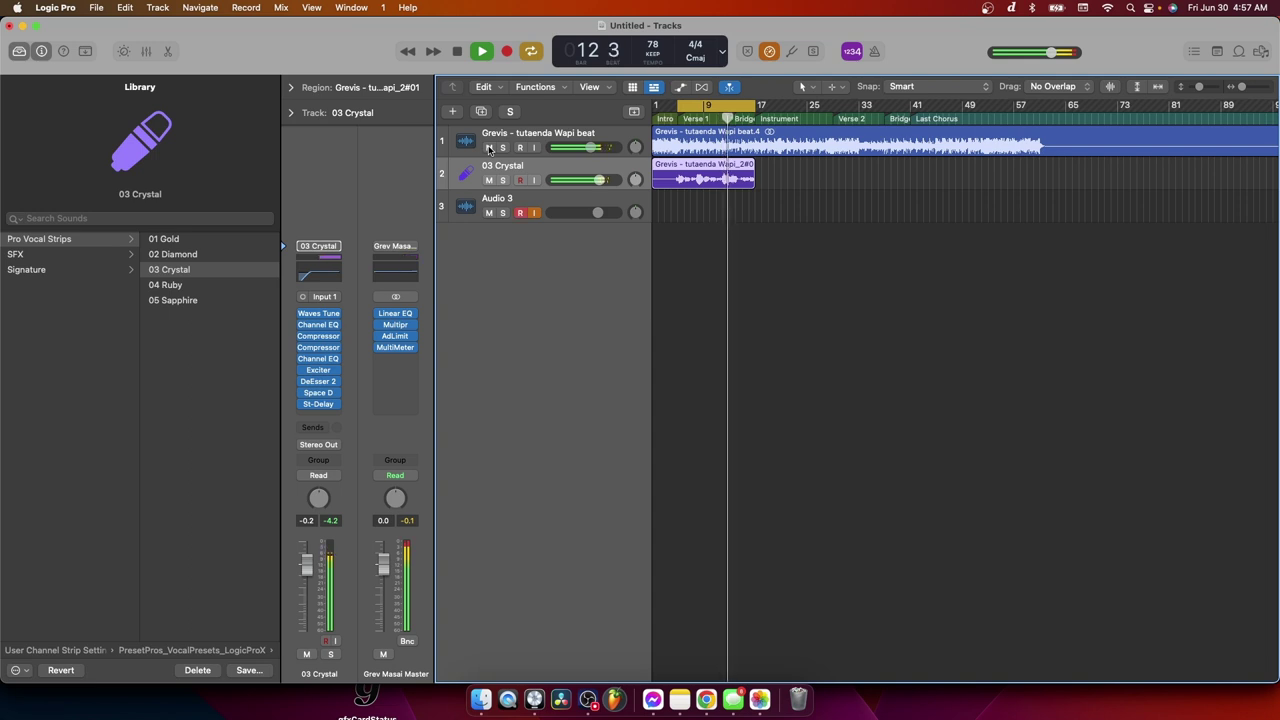
pyautogui.moveTo(591, 147); pyautogui.dragTo(588, 149)
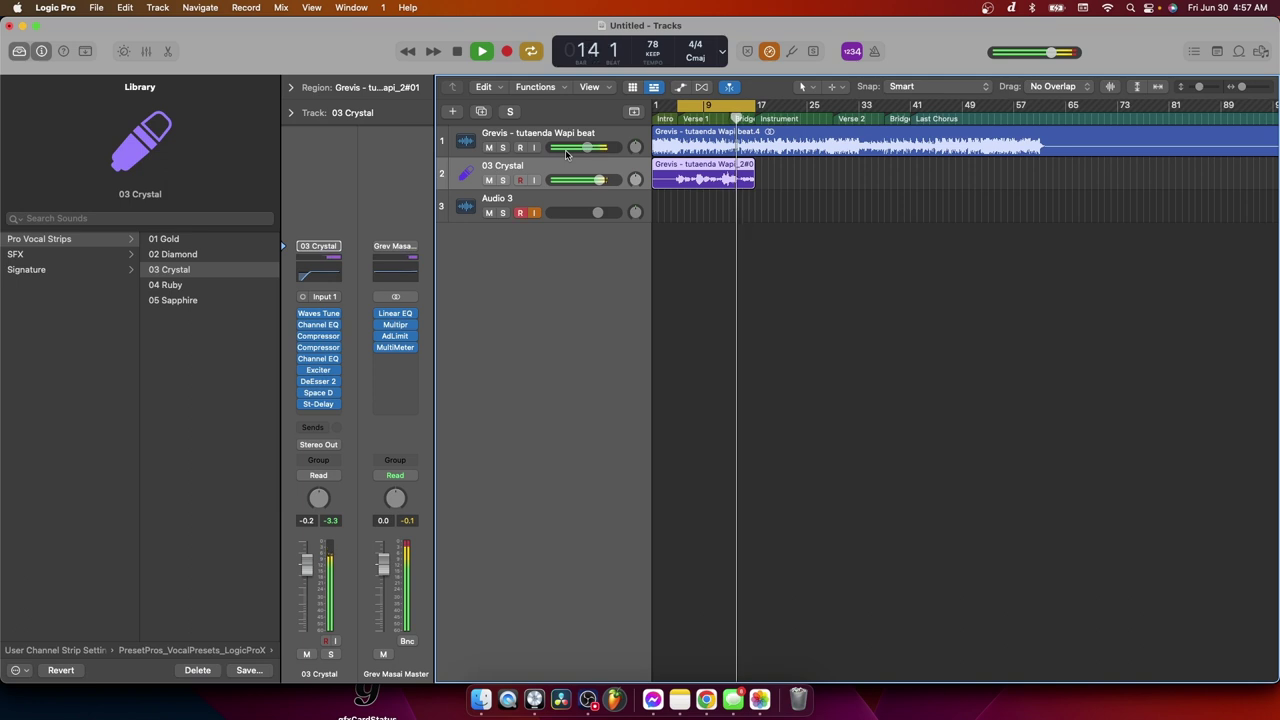
pyautogui.click(488, 147)
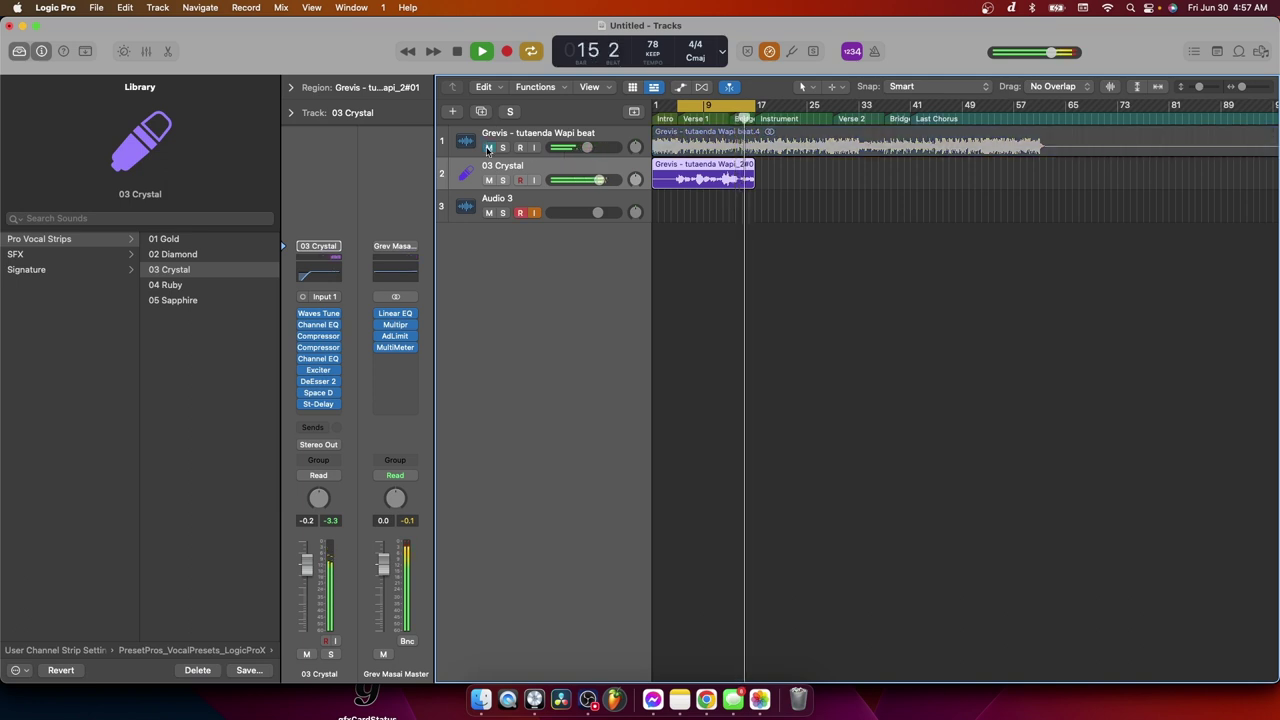
pyautogui.press('space')
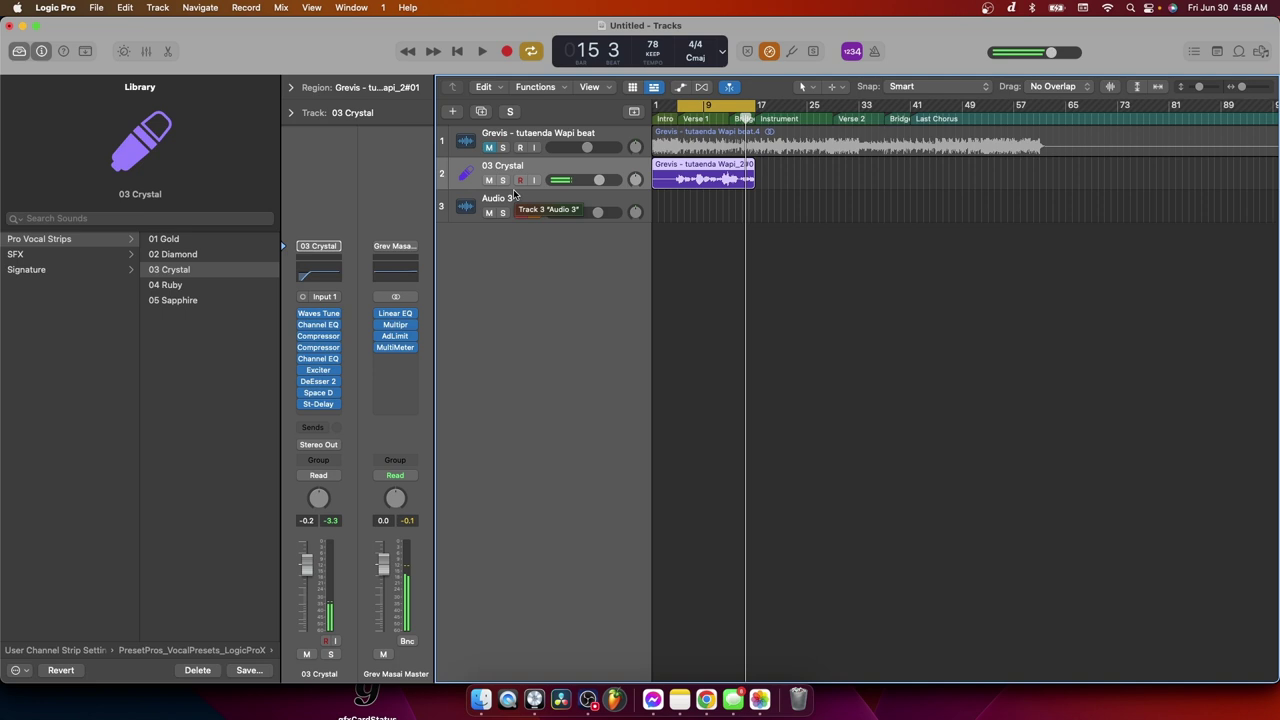
pyautogui.press('space')
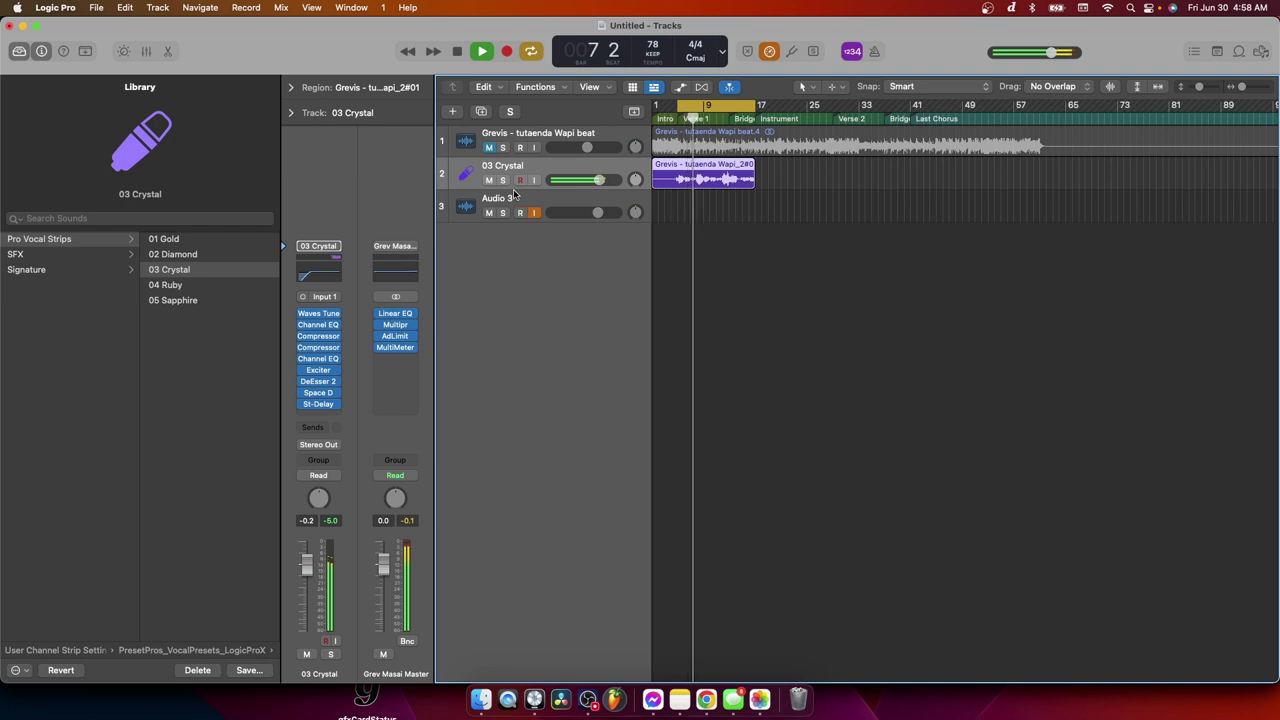
# Step: Bypass all of 03 Crystal's effect plug-ins, then turn them back on to compare
pyautogui.click(318, 245)
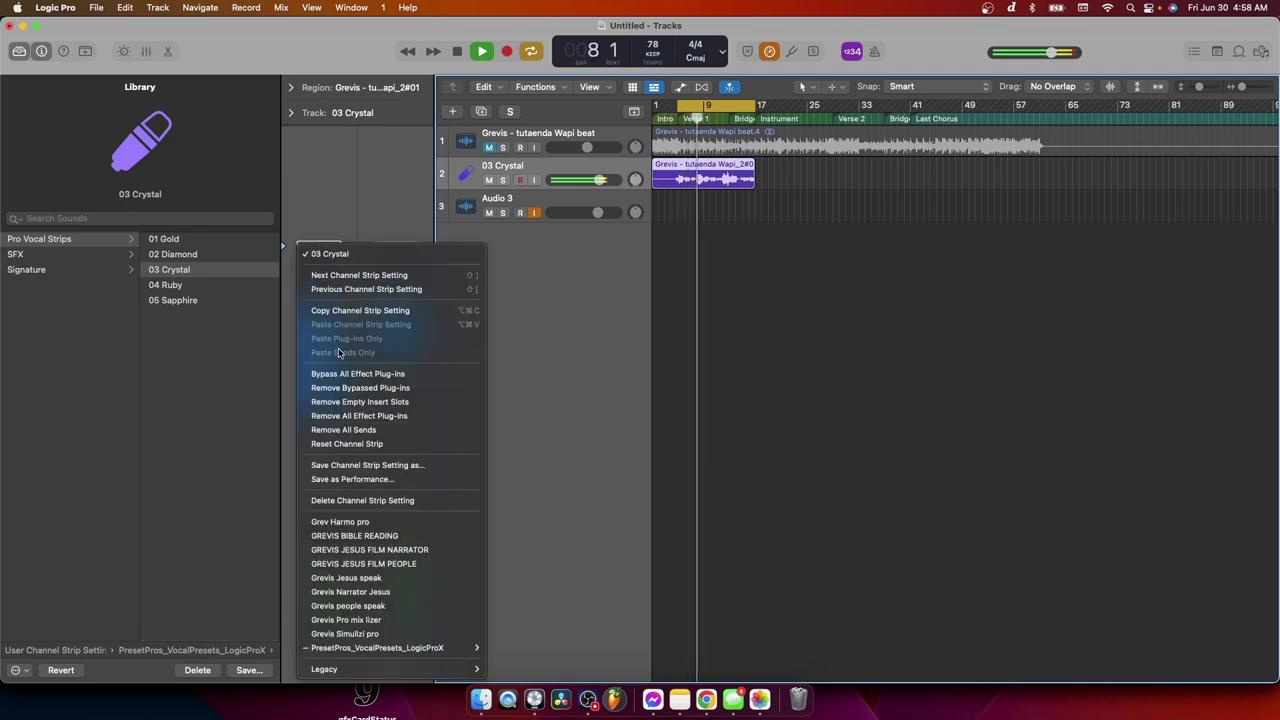
pyautogui.click(343, 374)
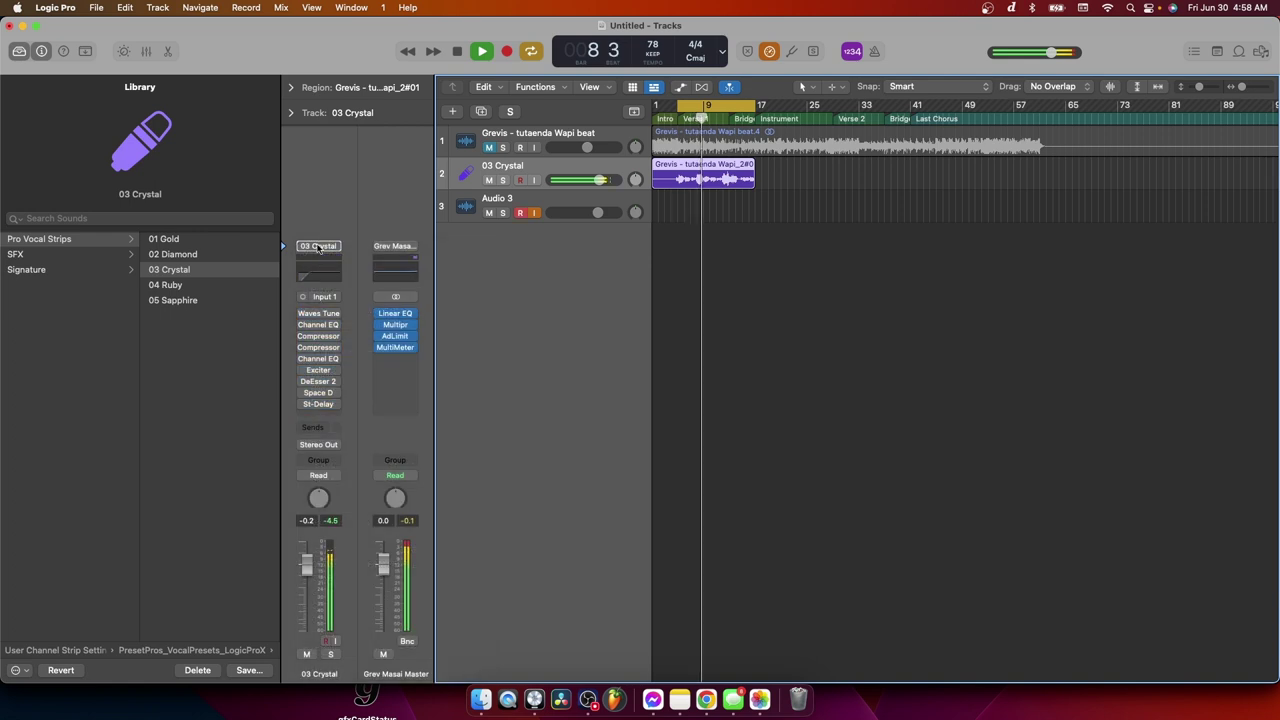
pyautogui.click(318, 246)
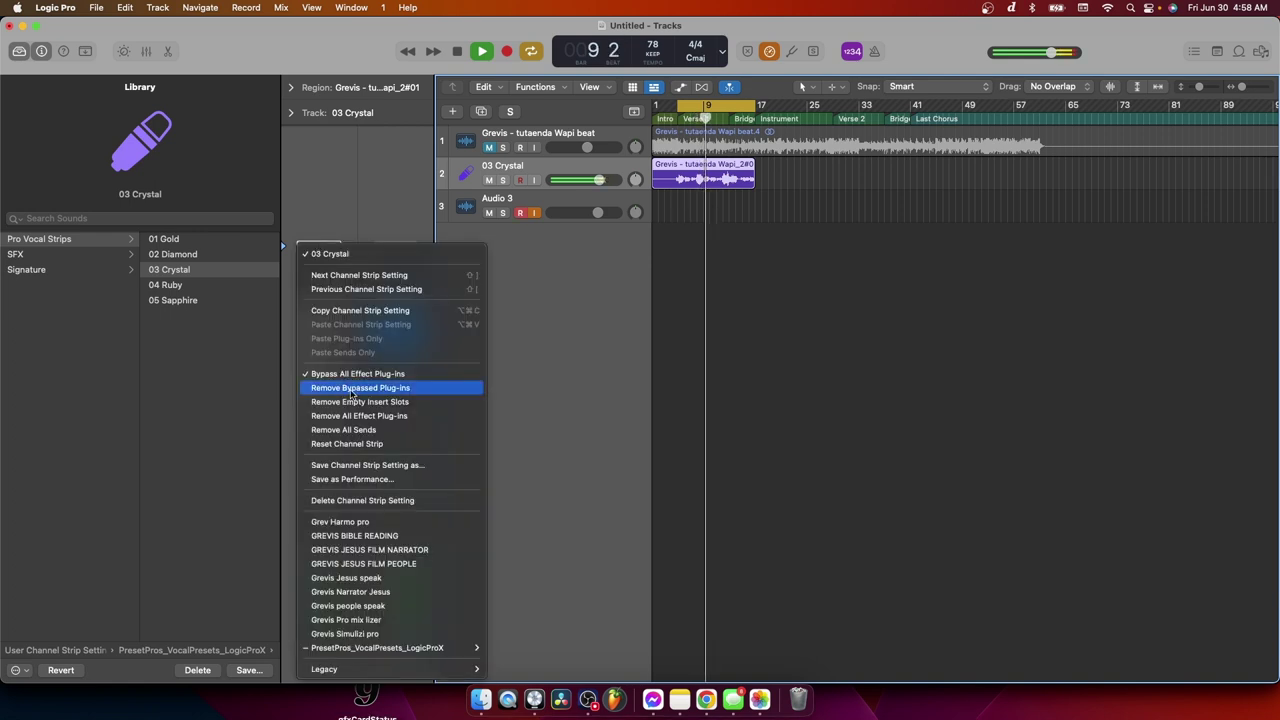
pyautogui.click(350, 375)
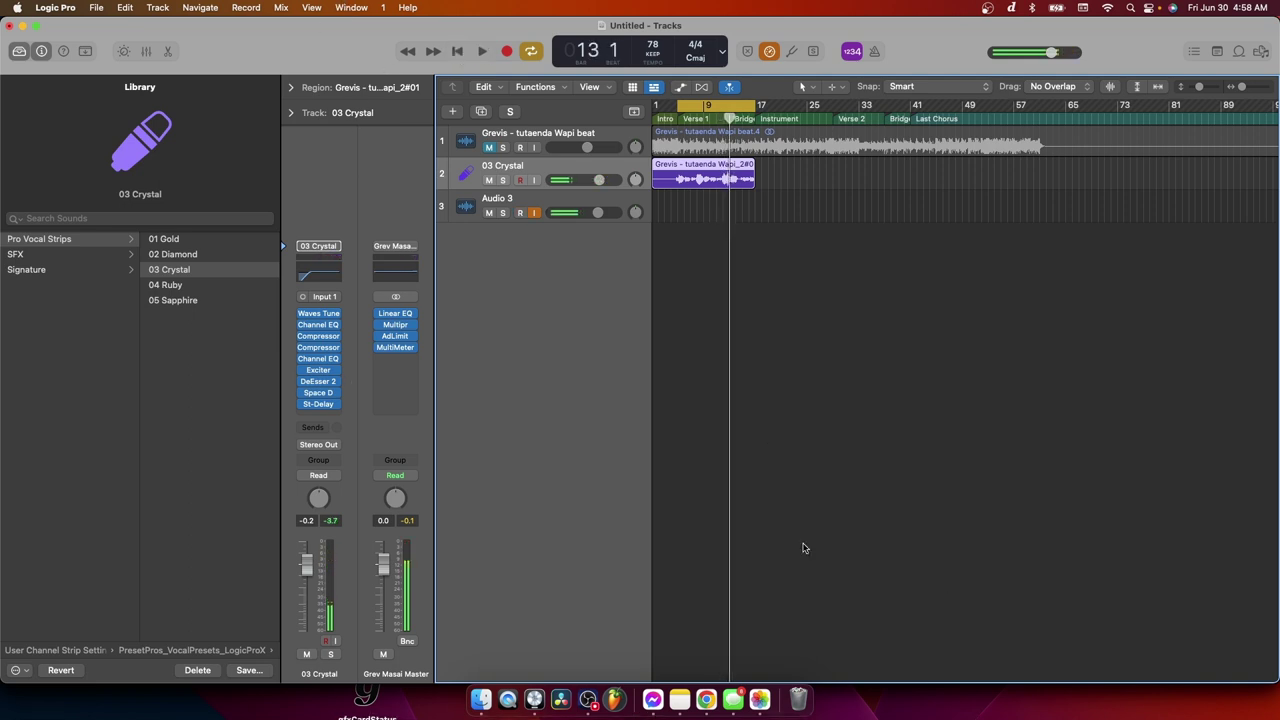
# Step: Load the 04 Ruby strip, start playback, and replace the top insert with Waves Tune Real-Time mono
pyautogui.click(166, 285)
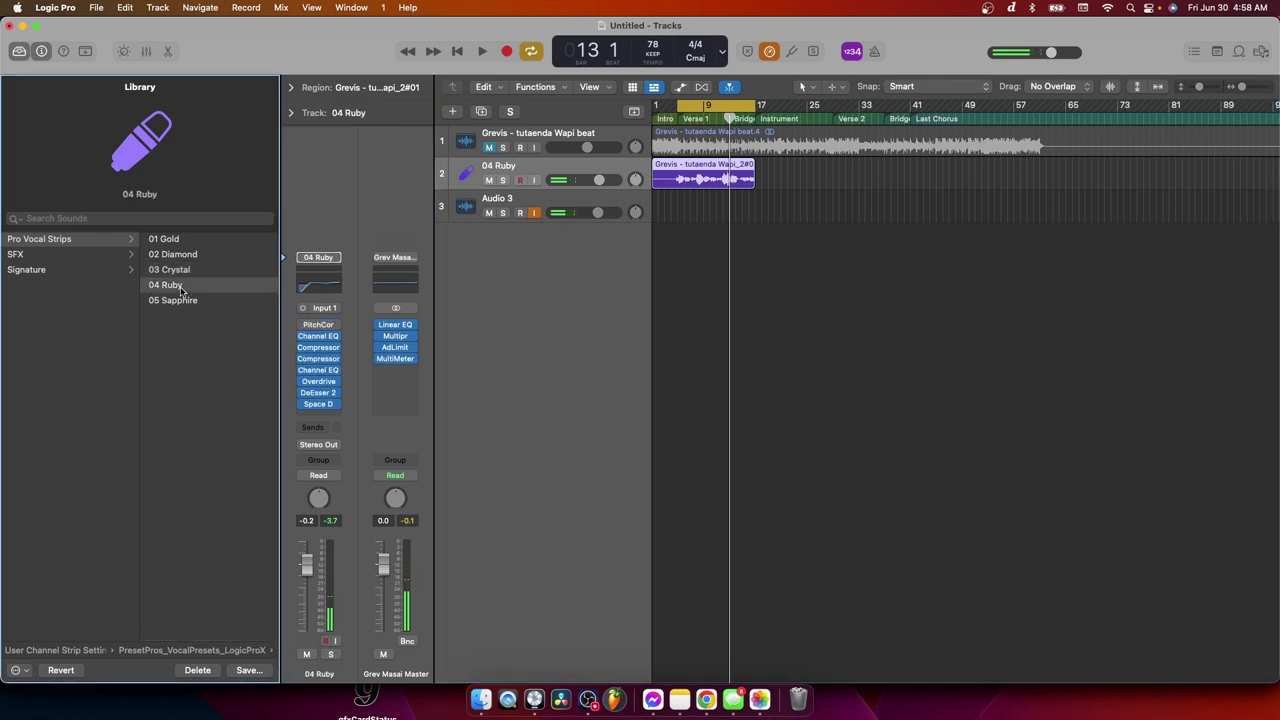
pyautogui.press('space')
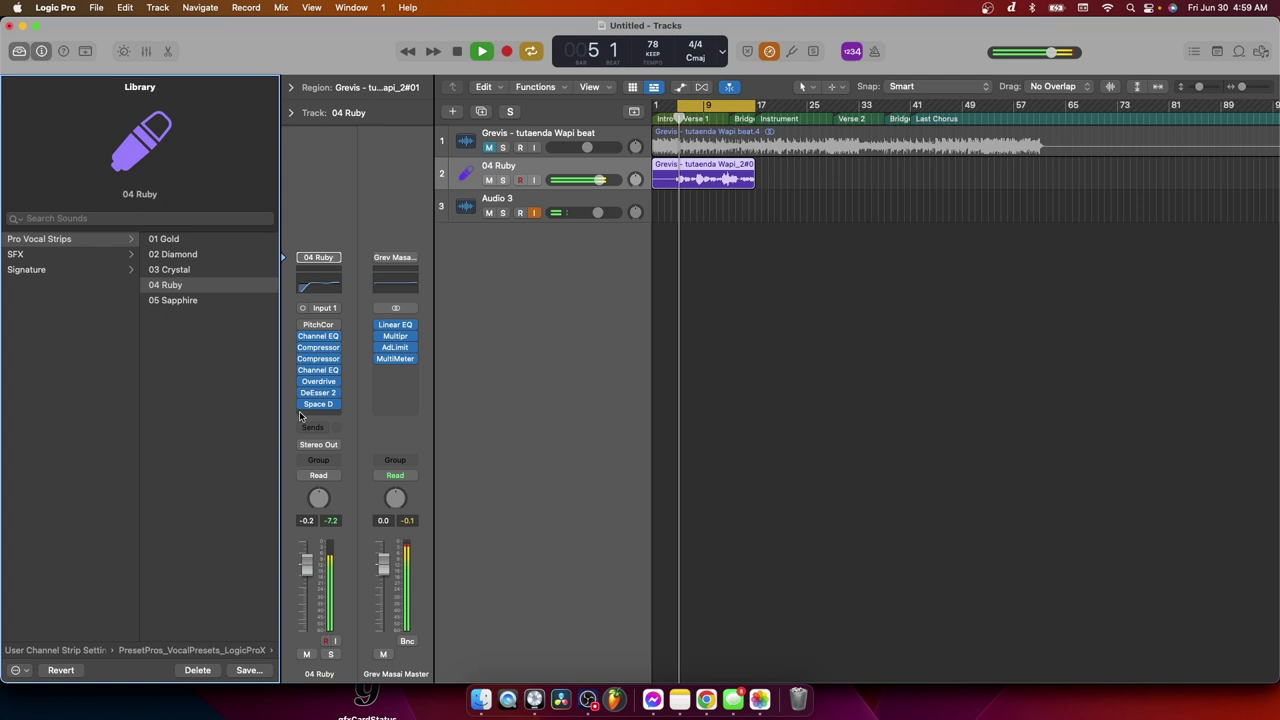
pyautogui.click(336, 326)
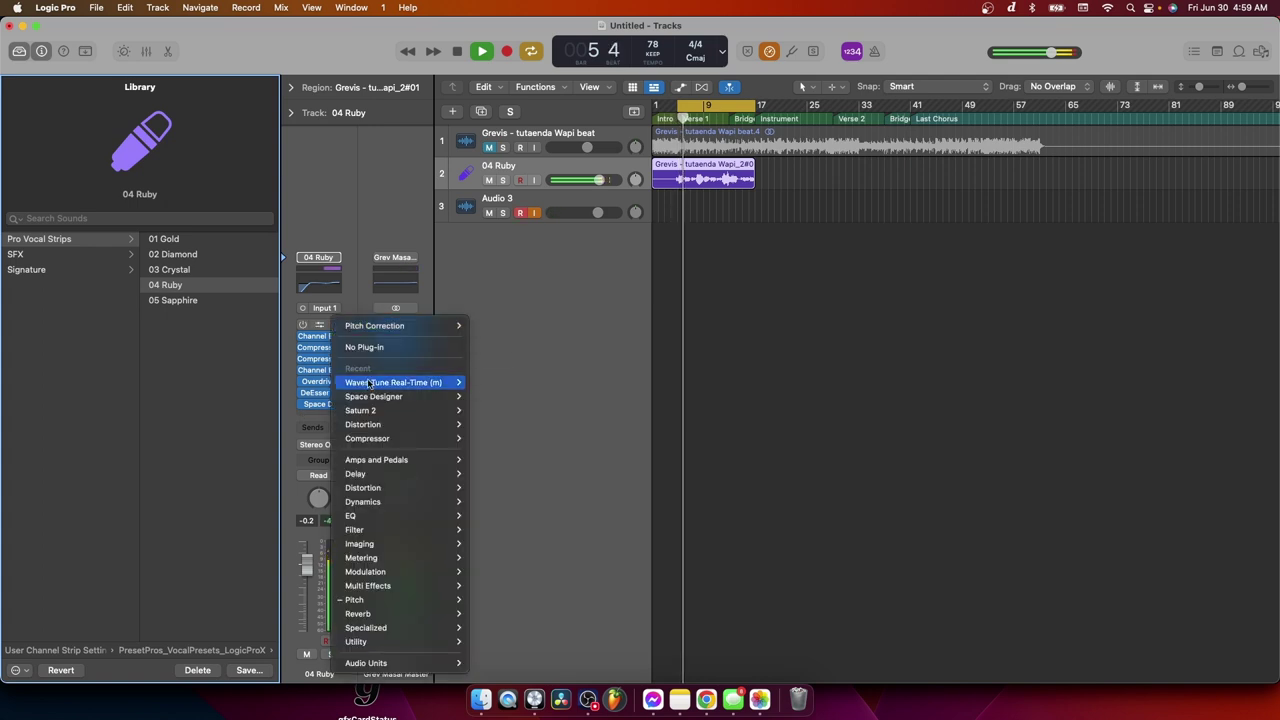
pyautogui.moveTo(370, 383)
pyautogui.click(478, 385)
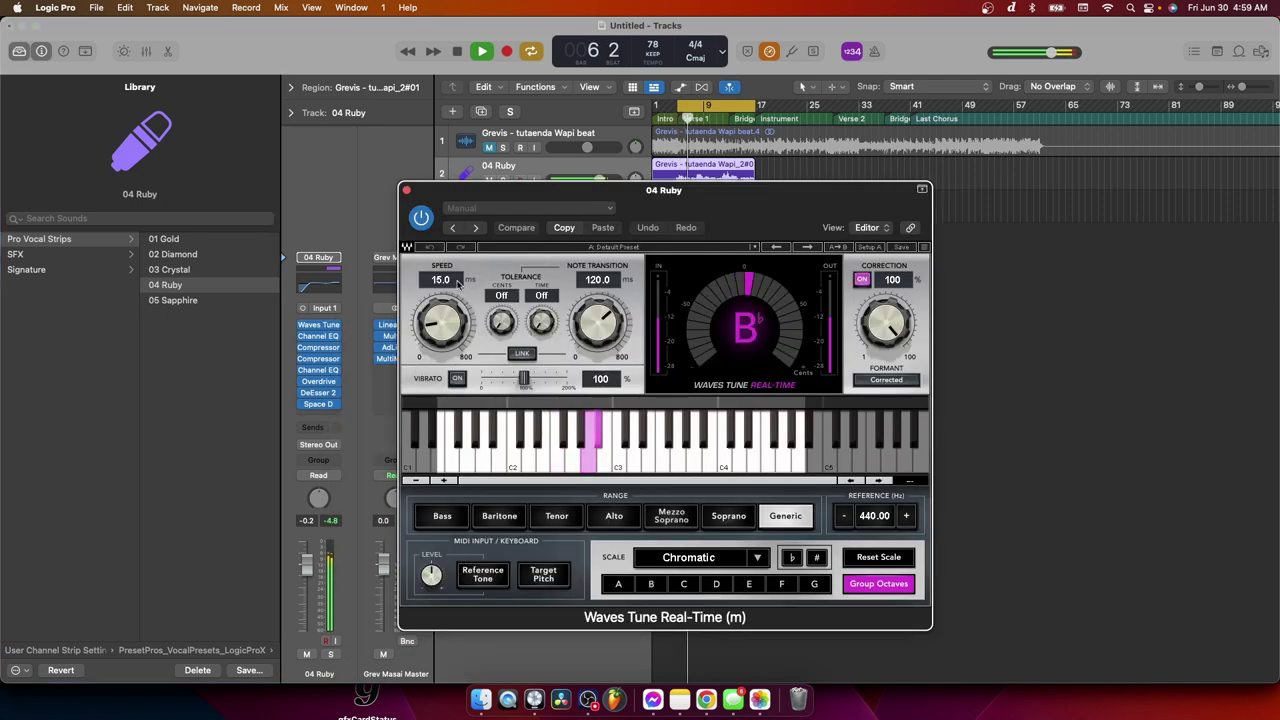
# Step: Set Waves Tune to B♭ Natural Minor with 2.5 ms speed and 0.2 ms note transition
pyautogui.moveTo(440, 322); pyautogui.dragTo(440, 360)
pyautogui.moveTo(597, 322); pyautogui.dragTo(597, 362)
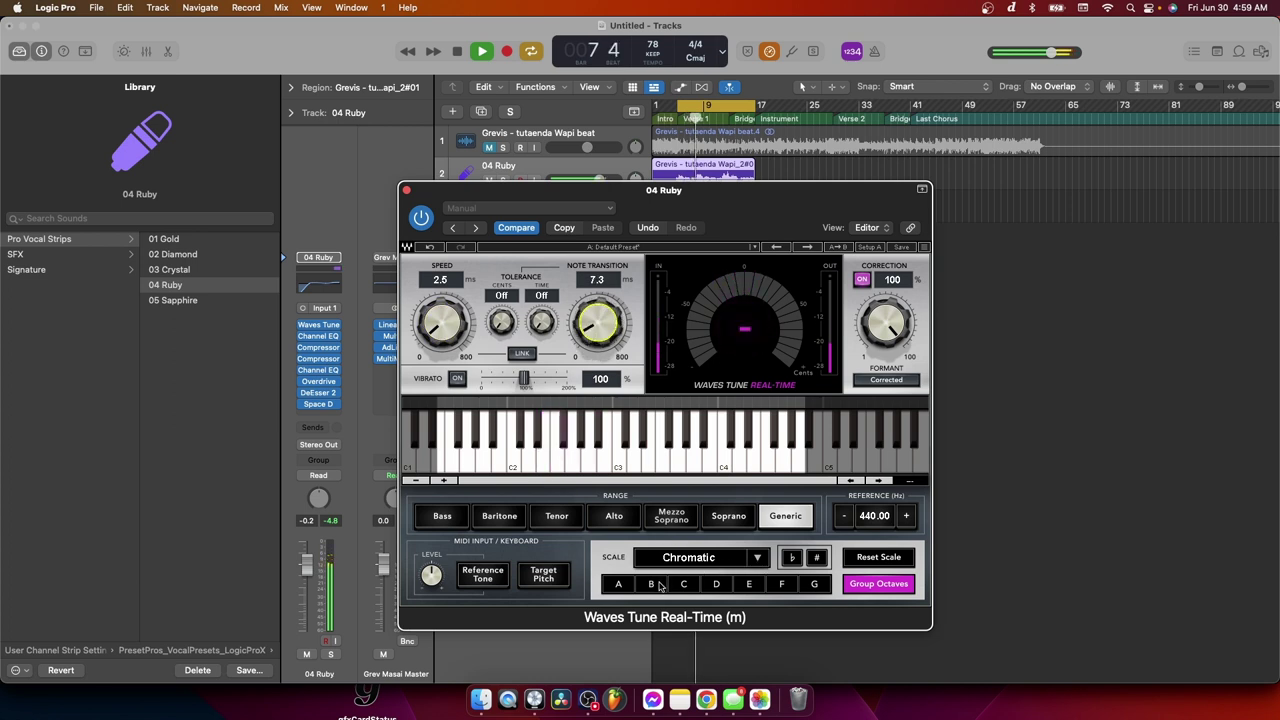
pyautogui.click(757, 557)
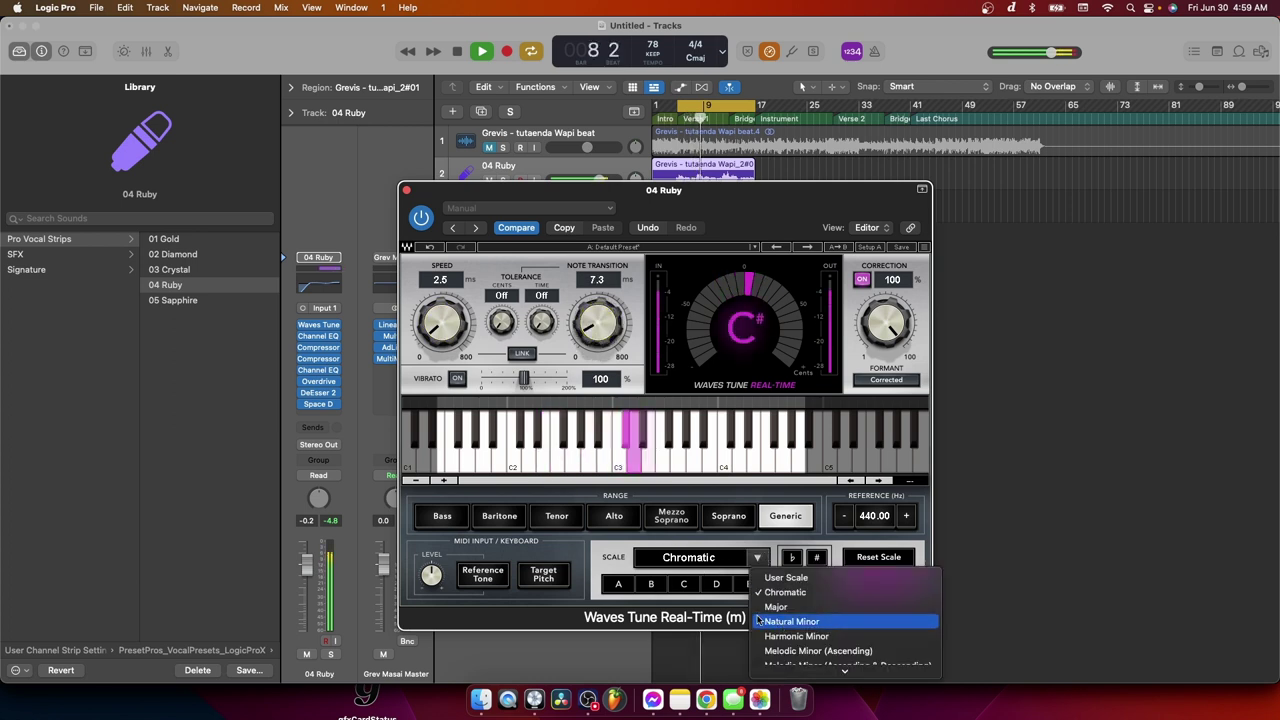
pyautogui.click(790, 621)
pyautogui.click(651, 584)
pyautogui.click(792, 557)
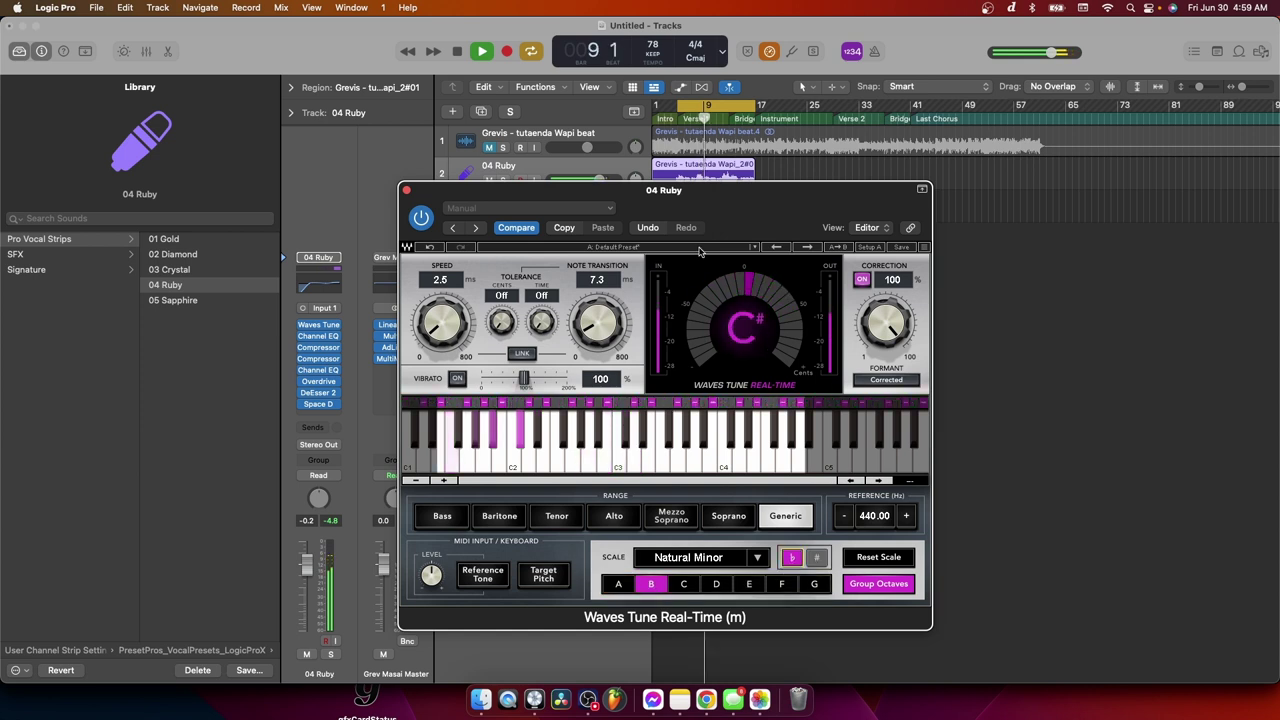
pyautogui.moveTo(597, 322); pyautogui.dragTo(597, 350)
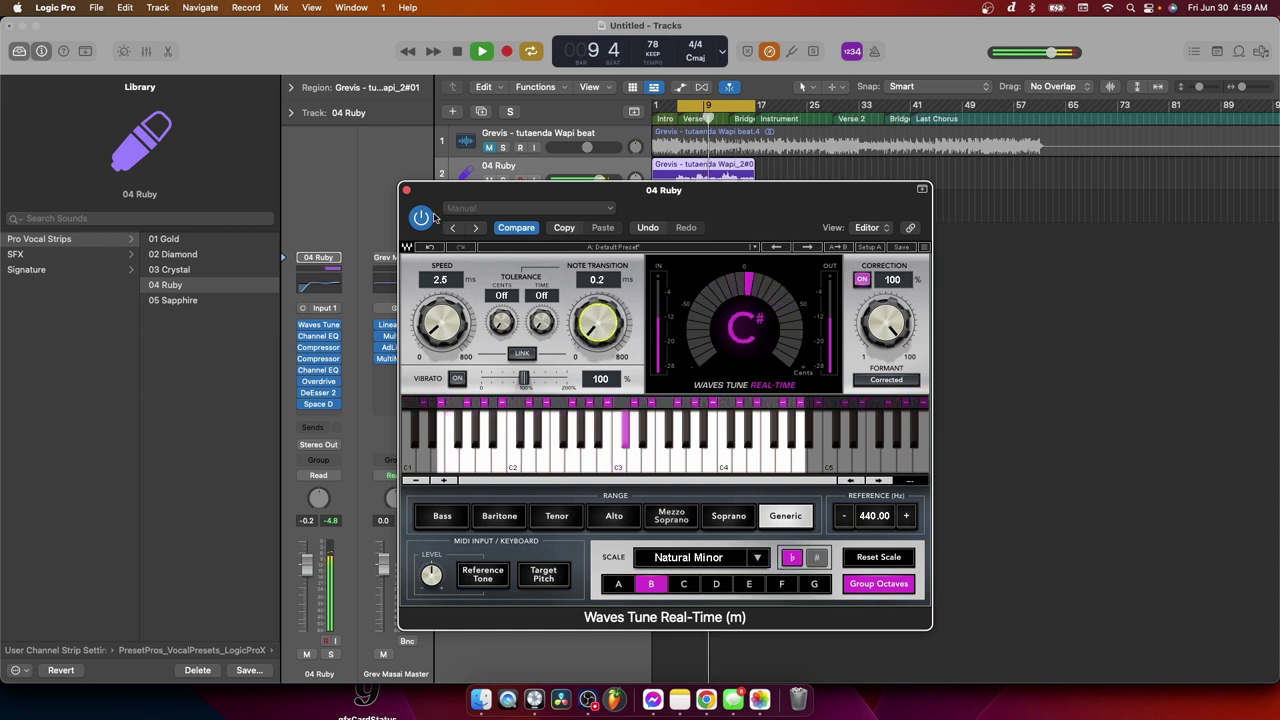
pyautogui.click(406, 190)
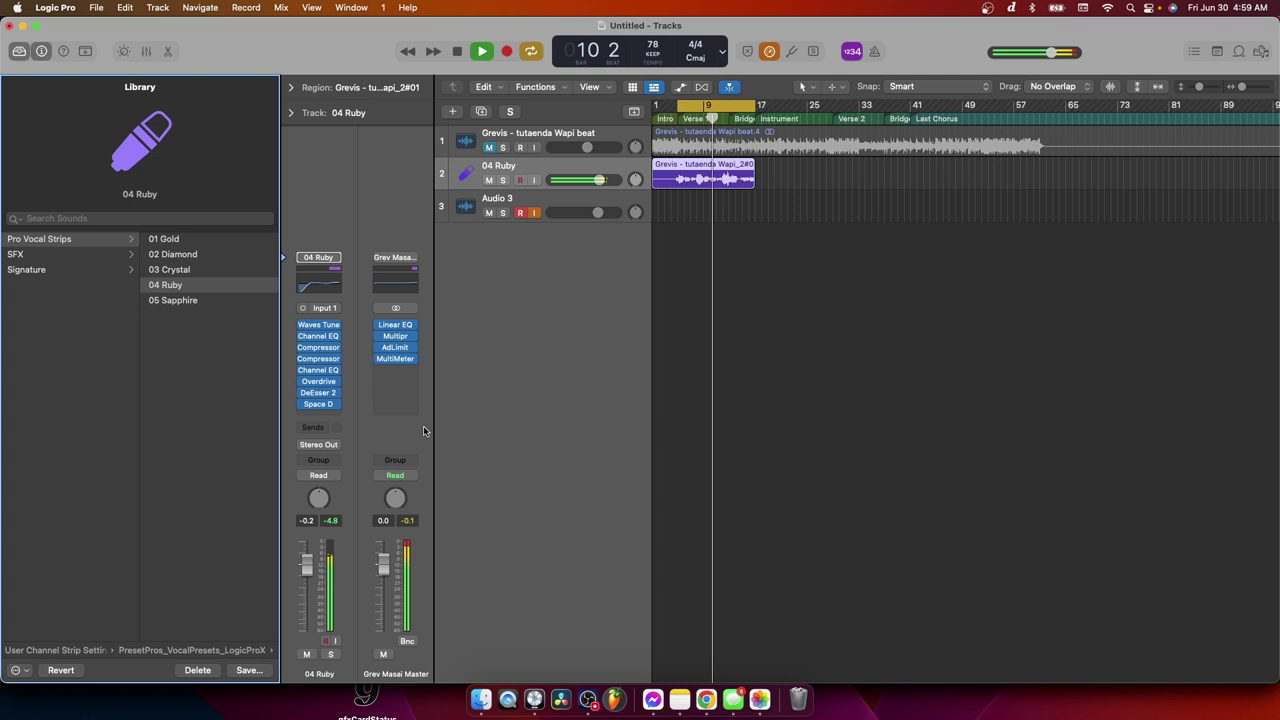
# Step: Bypass 04 Ruby's effect plug-ins, re-enable them, then unmute the beat track
pyautogui.click(318, 258)
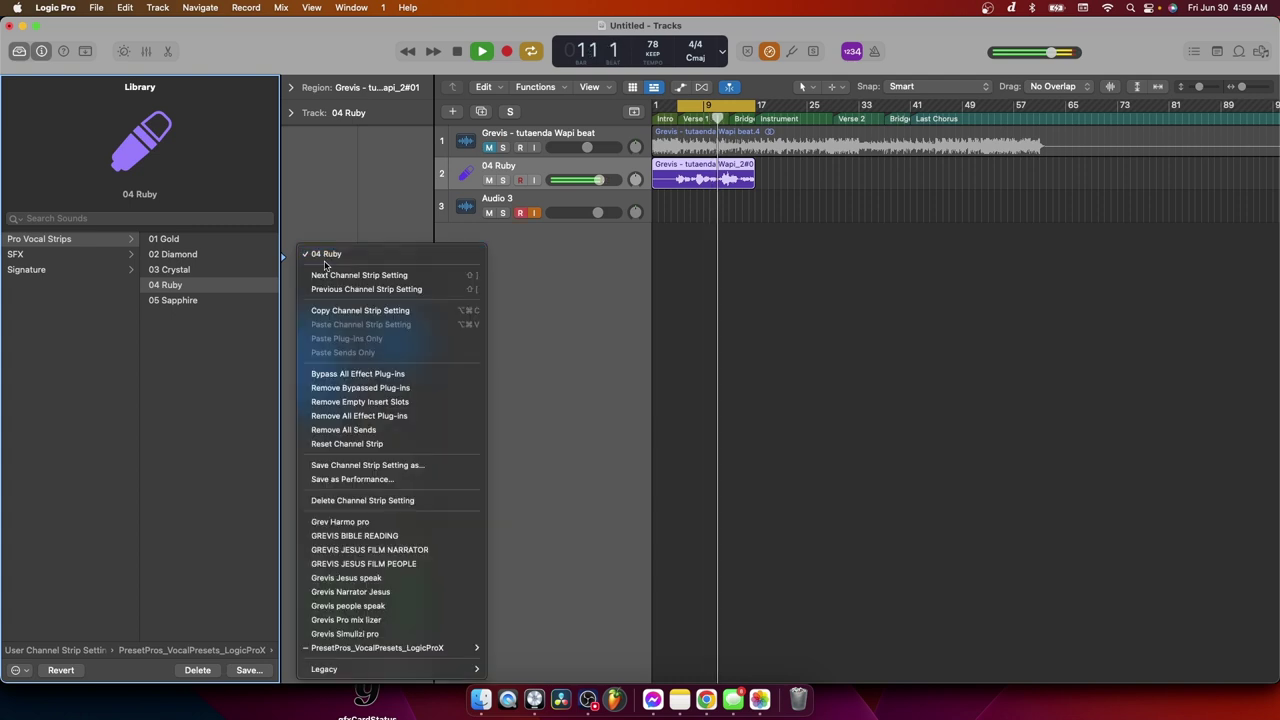
pyautogui.click(356, 374)
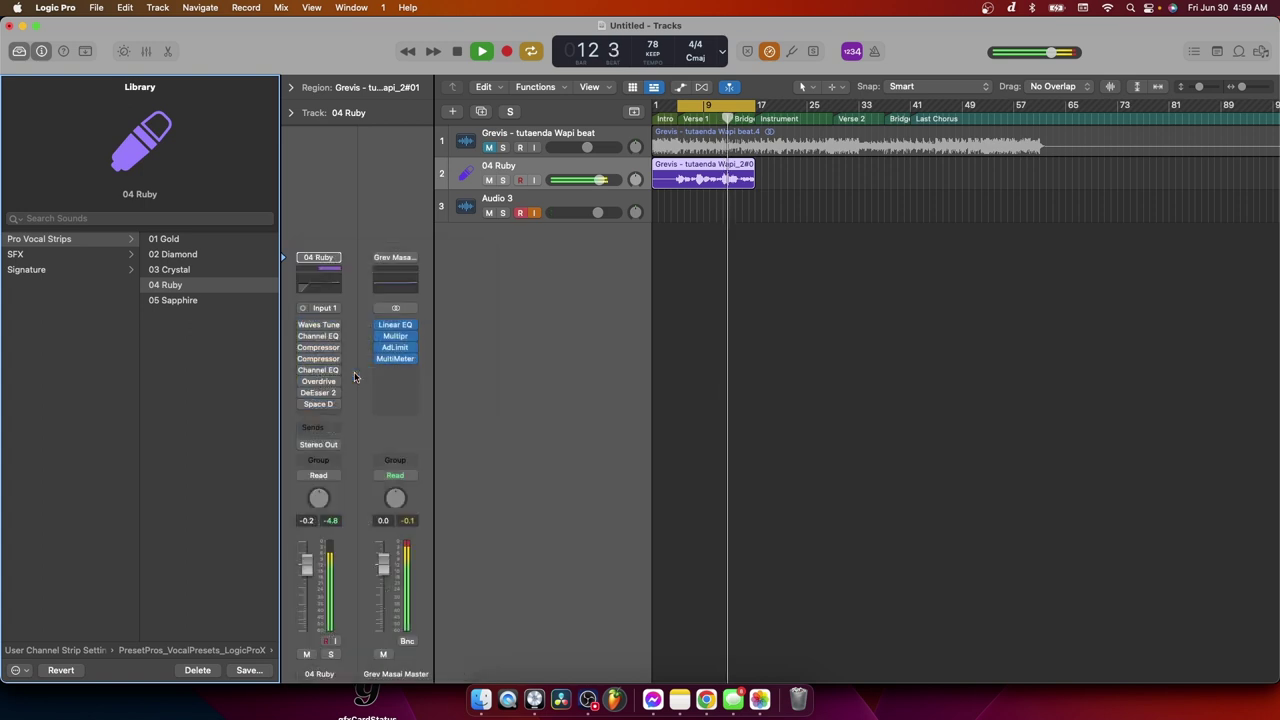
pyautogui.click(318, 258)
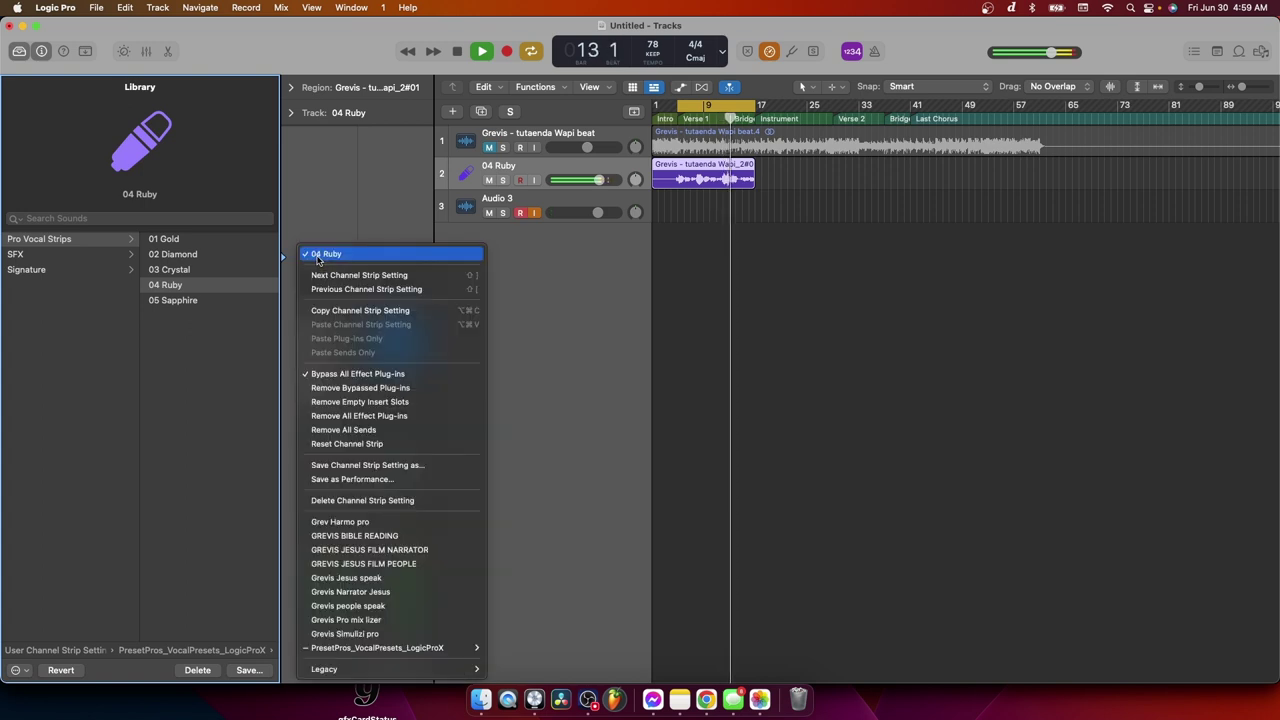
pyautogui.click(347, 378)
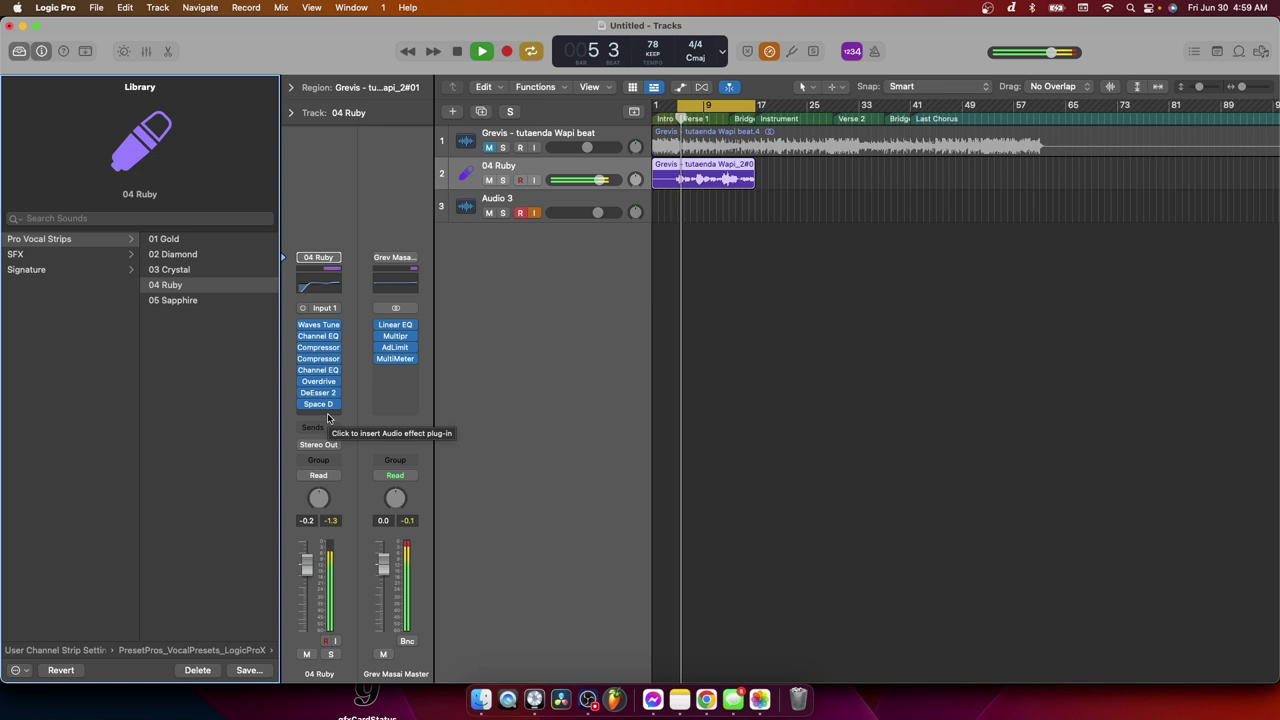
pyautogui.click(493, 150)
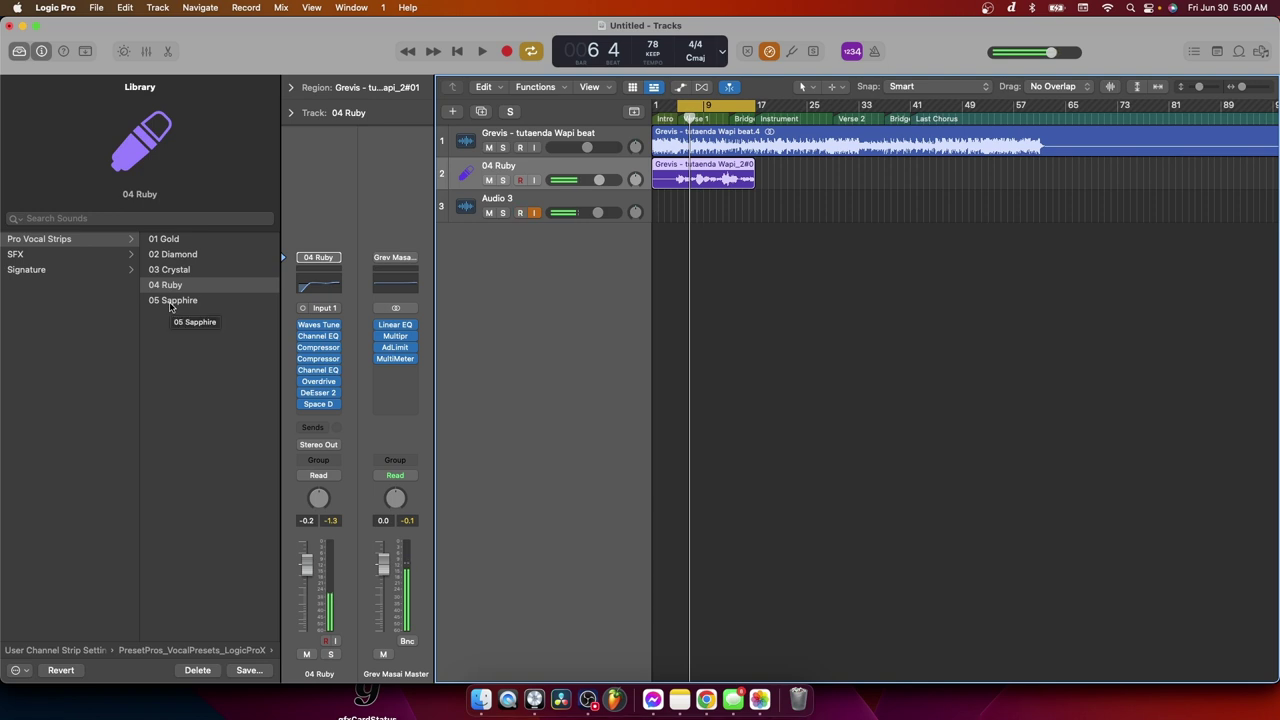
# Step: Load 05 Sapphire, mute the beat, start playback, and swap Pitch Correction for Waves Tune mono
pyautogui.click(170, 300)
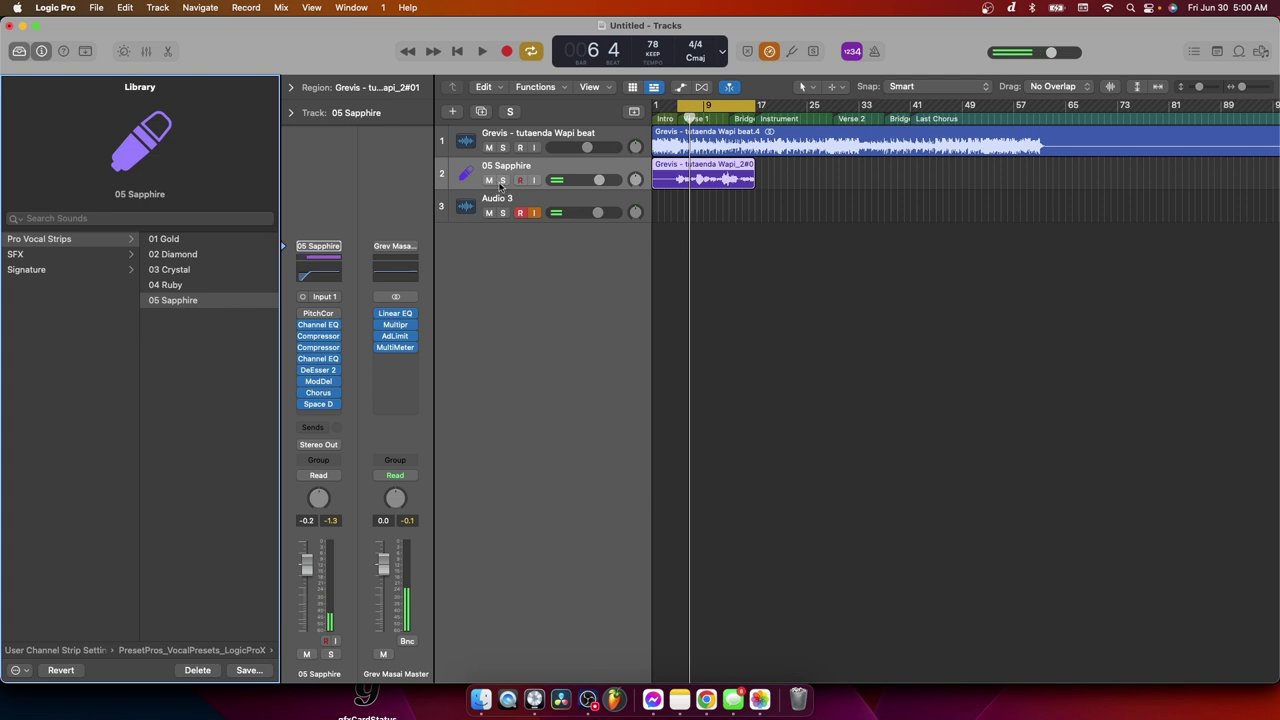
pyautogui.click(488, 147)
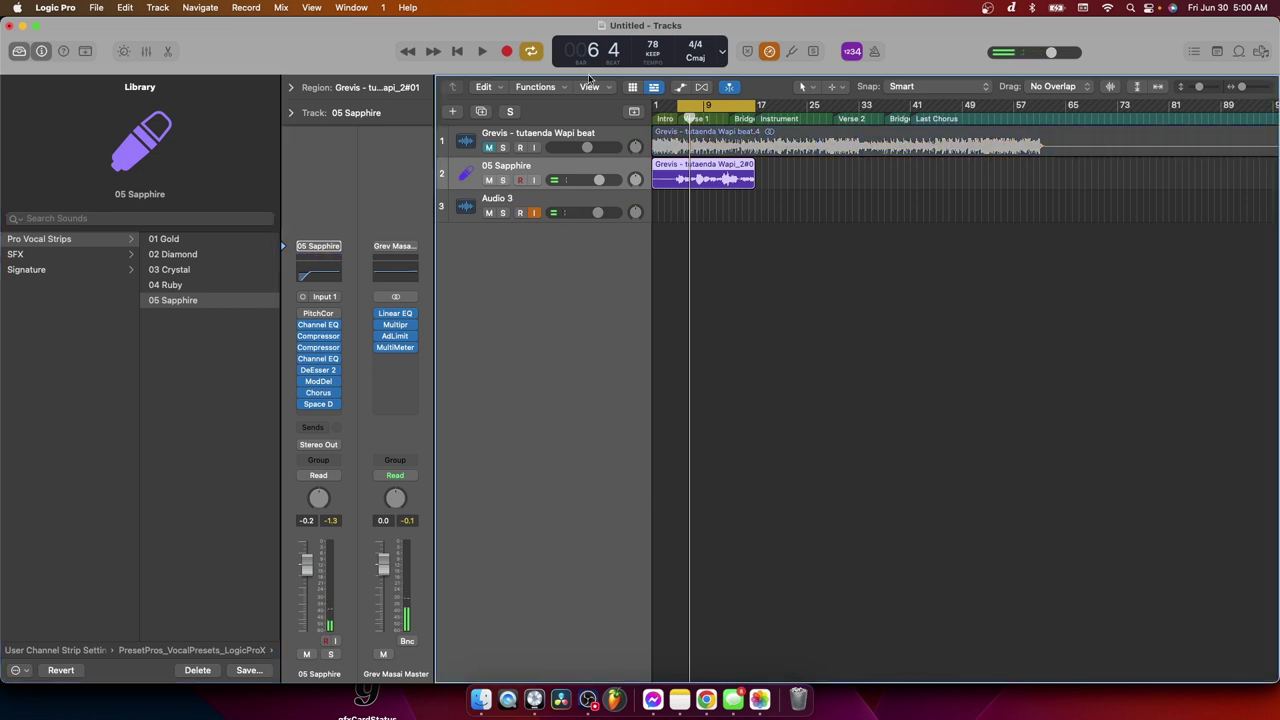
pyautogui.click(483, 51)
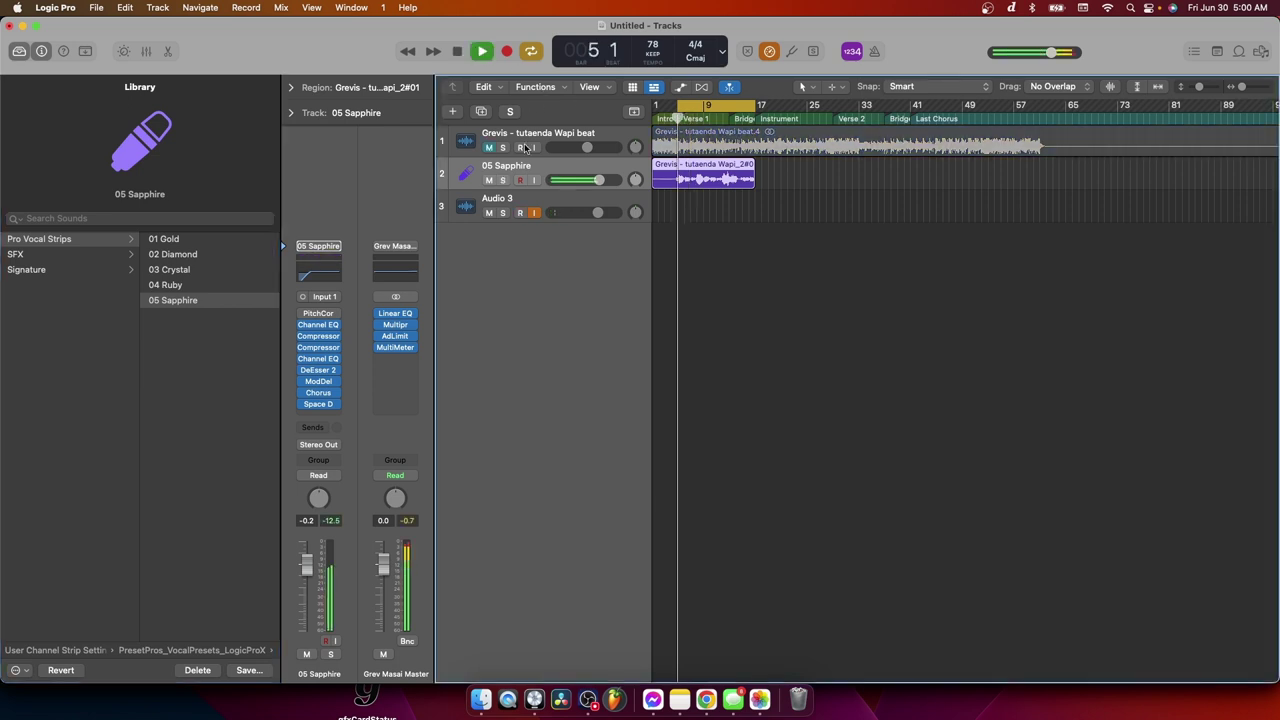
pyautogui.click(335, 314)
pyautogui.click(337, 316)
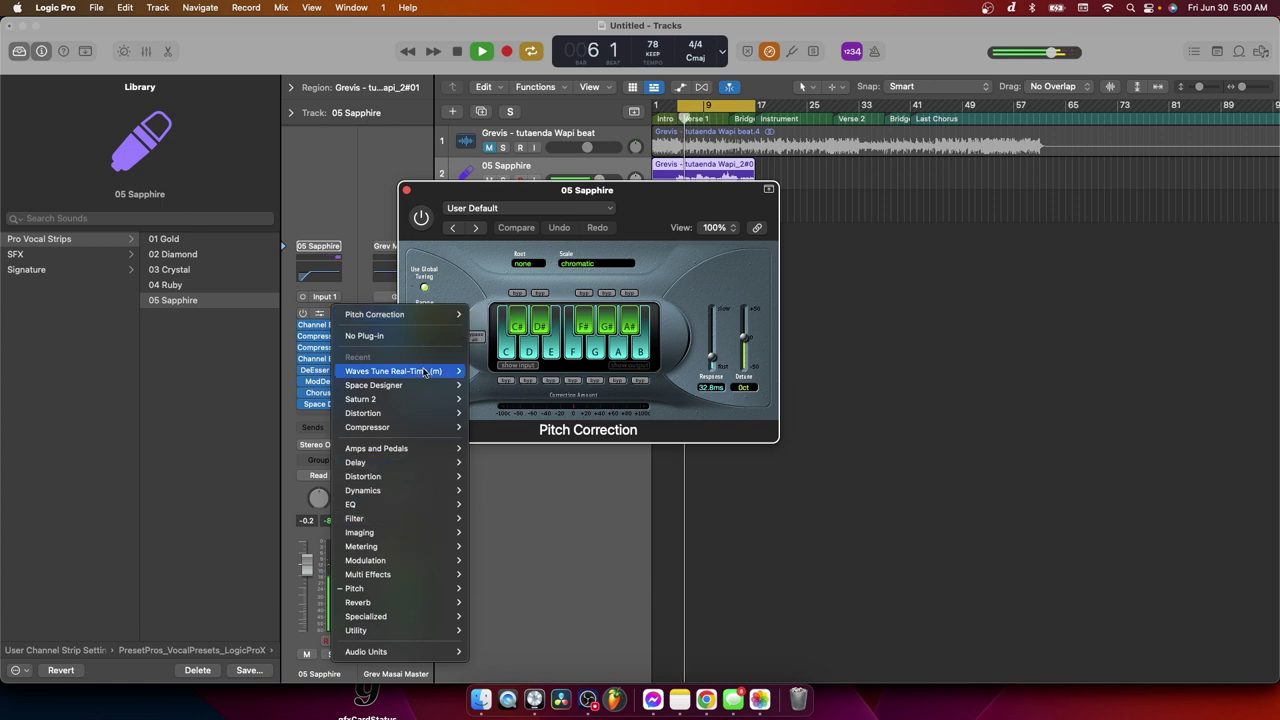
pyautogui.click(482, 371)
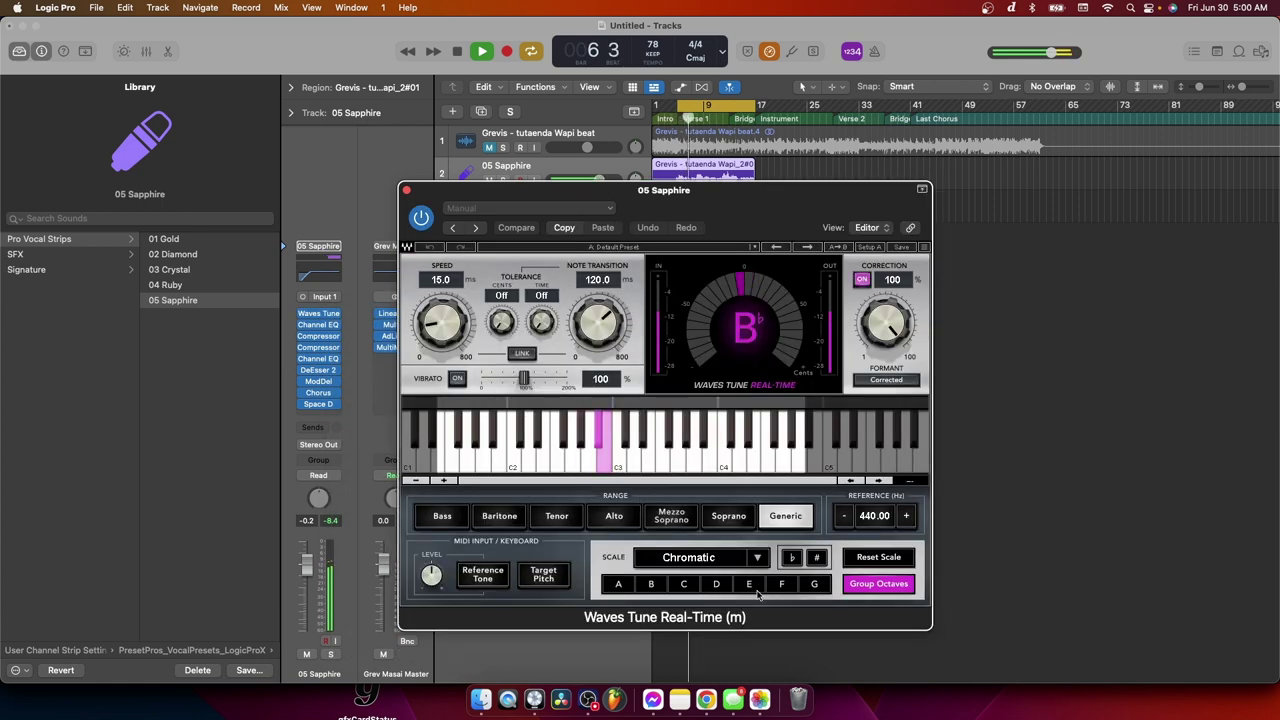
# Step: Set Waves Tune to B♭ Natural Minor, note transition 7.1 ms, speed 8.7 ms
pyautogui.click(757, 560)
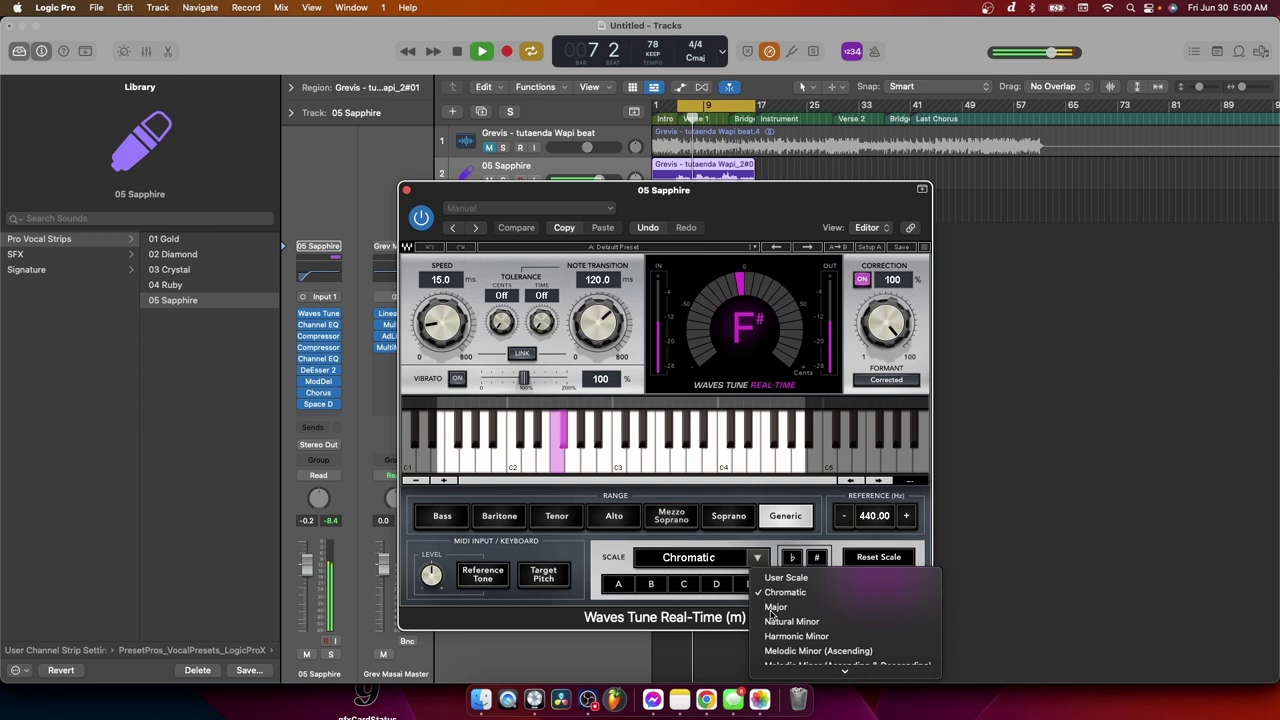
pyautogui.click(790, 636)
pyautogui.click(650, 584)
pyautogui.click(791, 557)
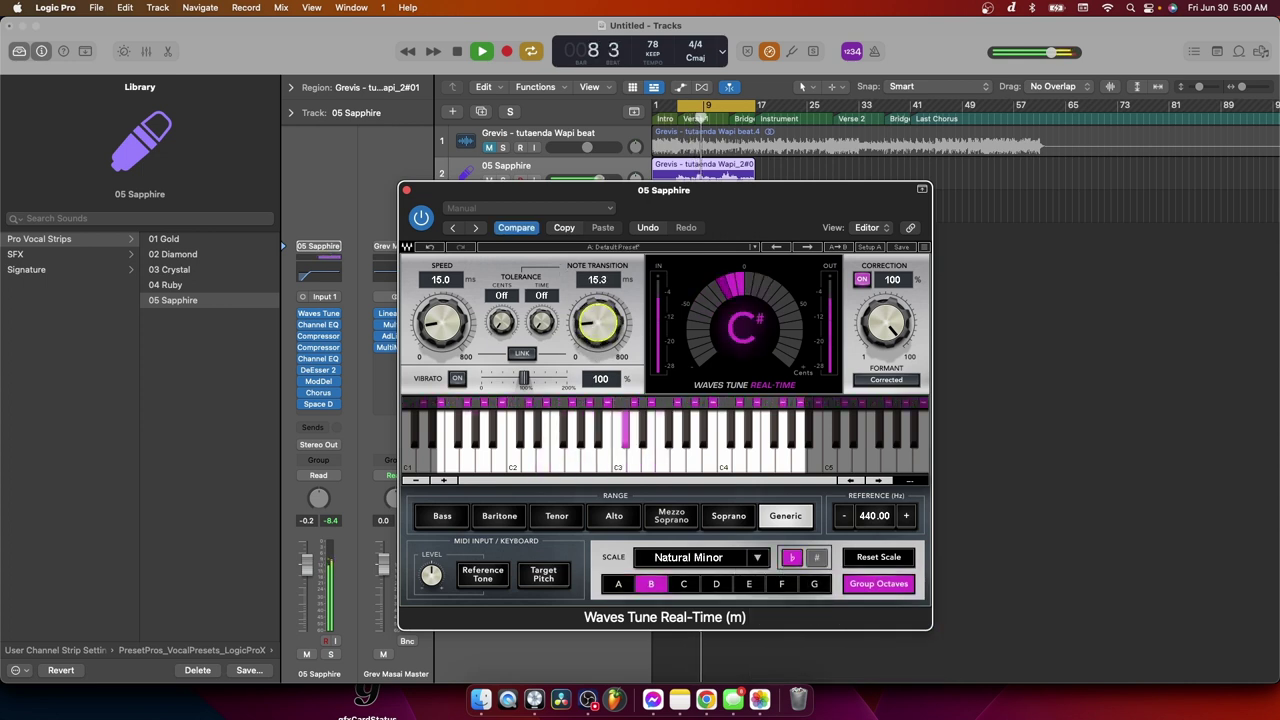
pyautogui.moveTo(597, 312); pyautogui.dragTo(597, 322)
pyautogui.moveTo(441, 318); pyautogui.dragTo(441, 328)
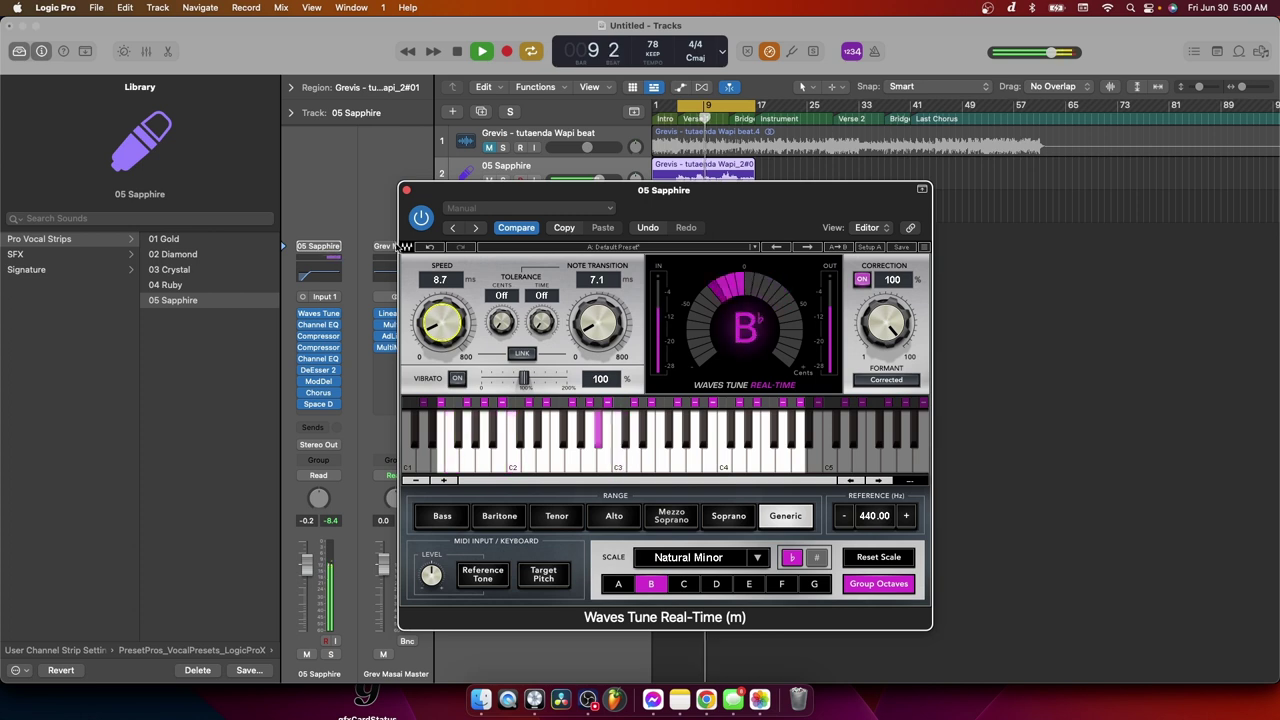
pyautogui.click(407, 191)
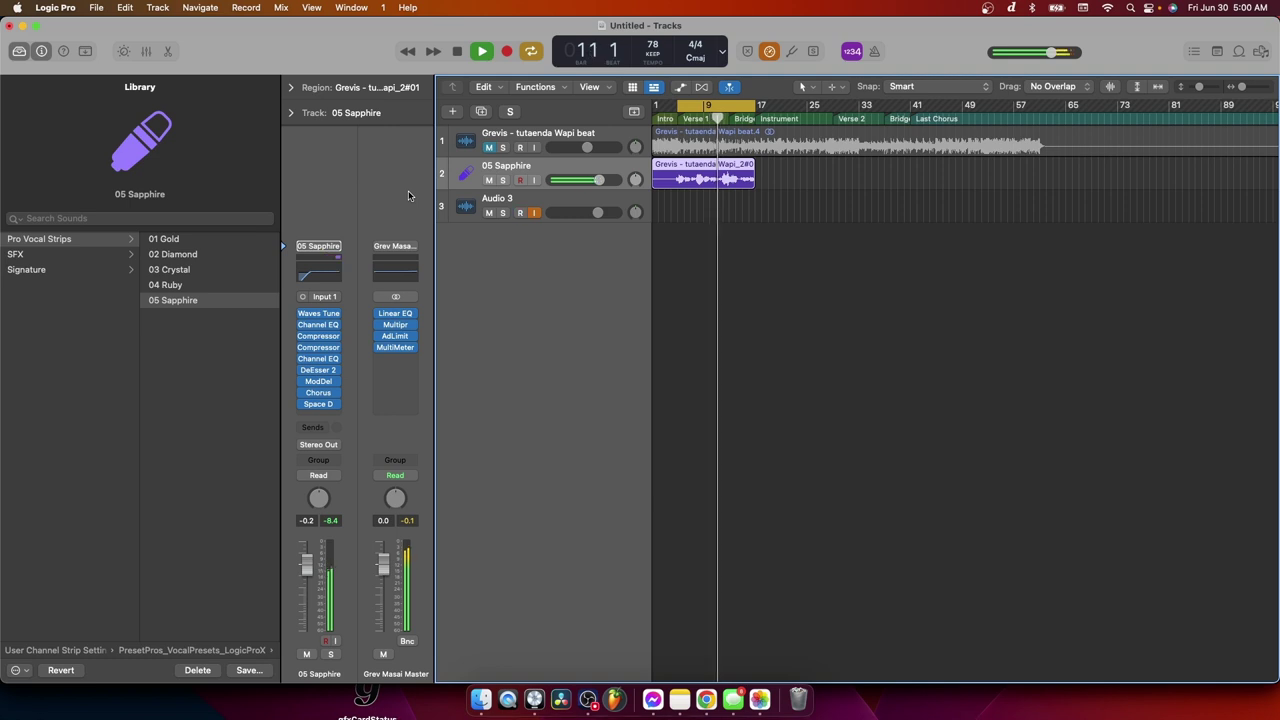
pyautogui.click(489, 147)
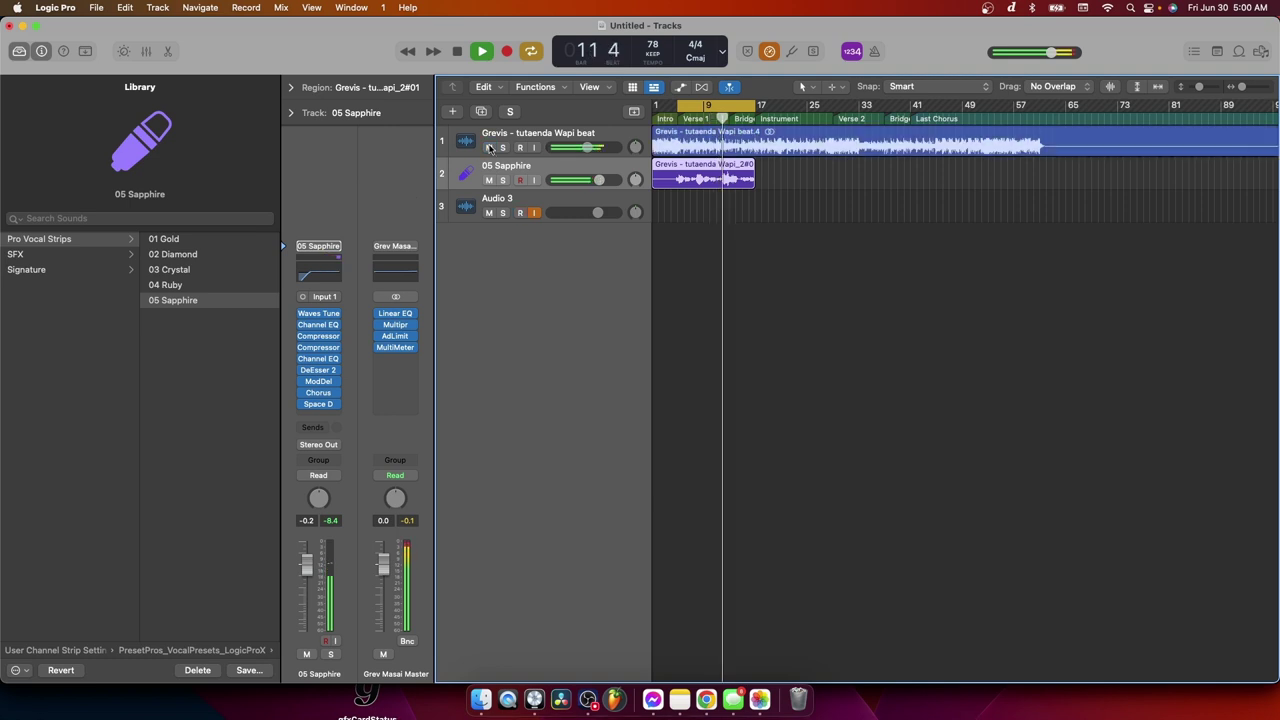
pyautogui.moveTo(588, 147); pyautogui.dragTo(585, 147)
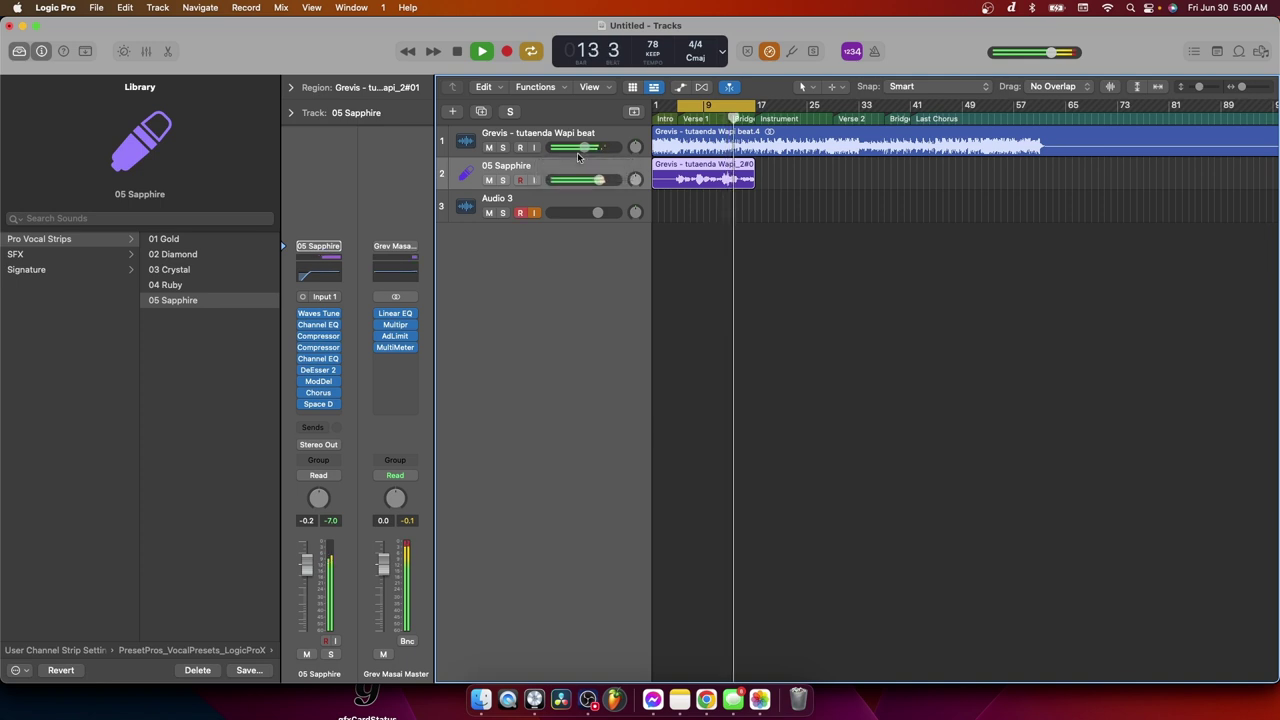
pyautogui.click(489, 148)
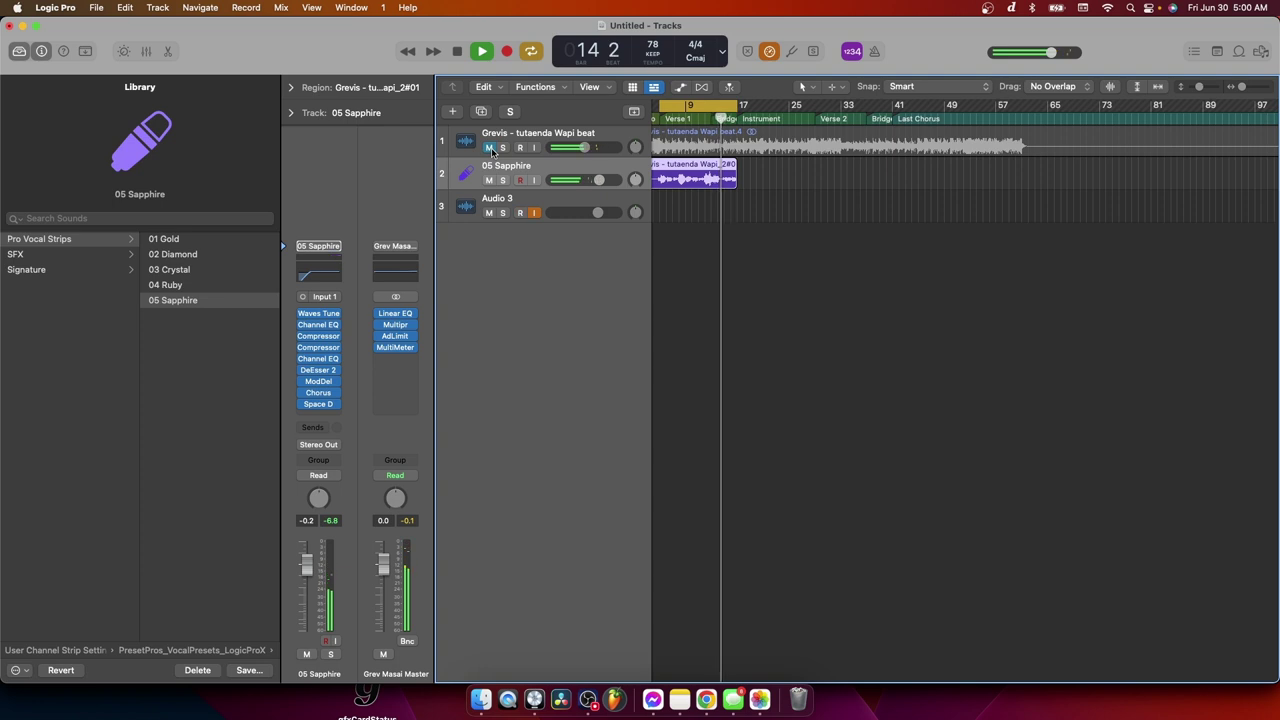
pyautogui.click(660, 110)
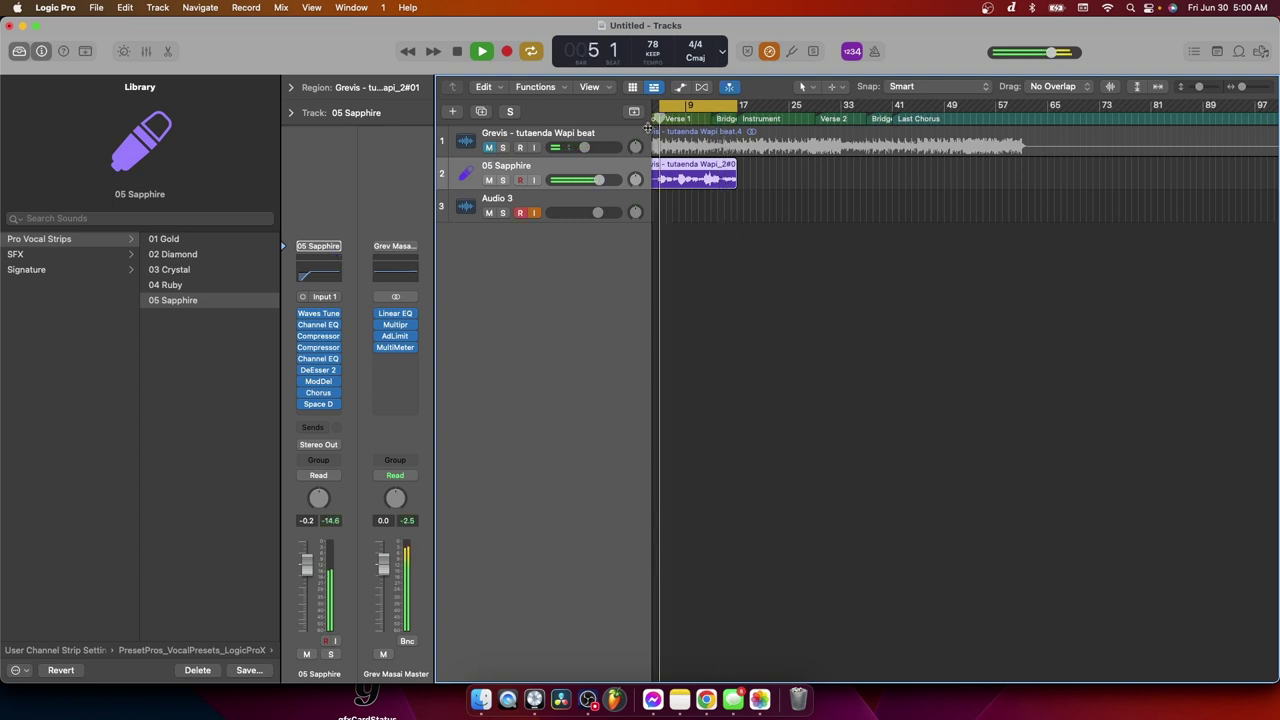
pyautogui.hscroll(-2, 787, 373)
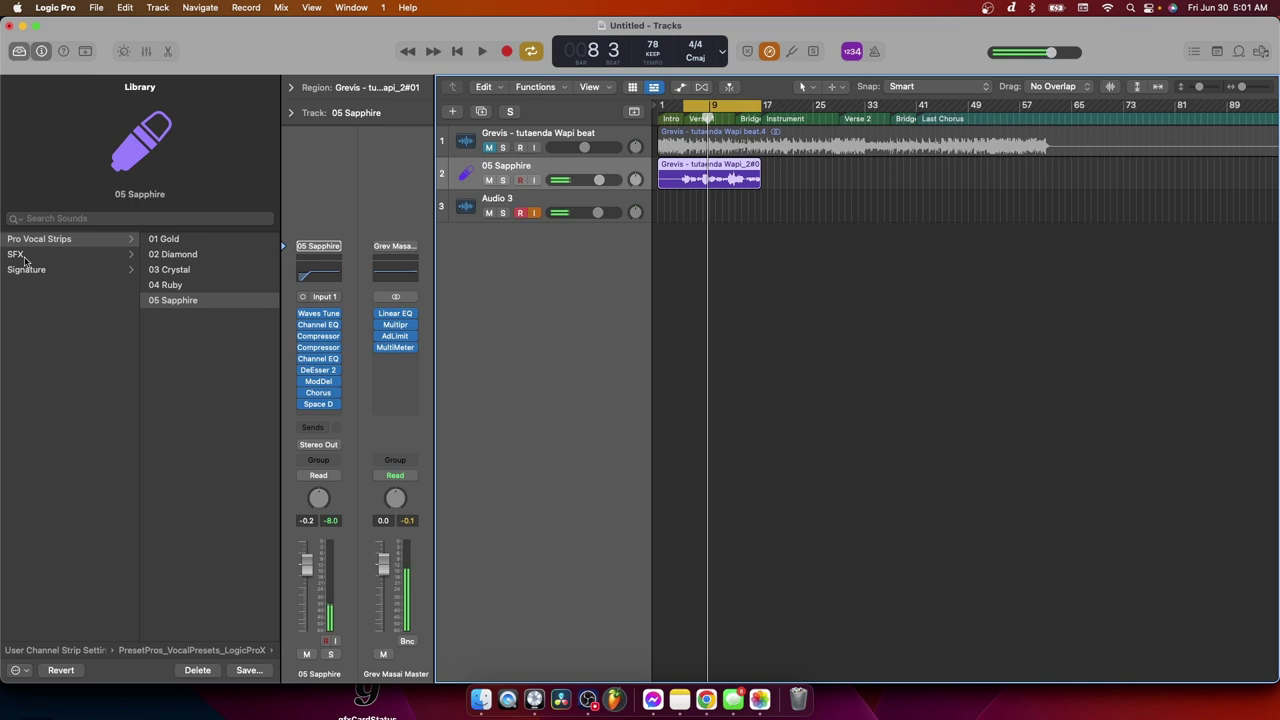
# Step: Audition SFX presets 01 Chip through 06 Old Radio during playback, ending on 06 Old Radio
pyautogui.click(26, 256)
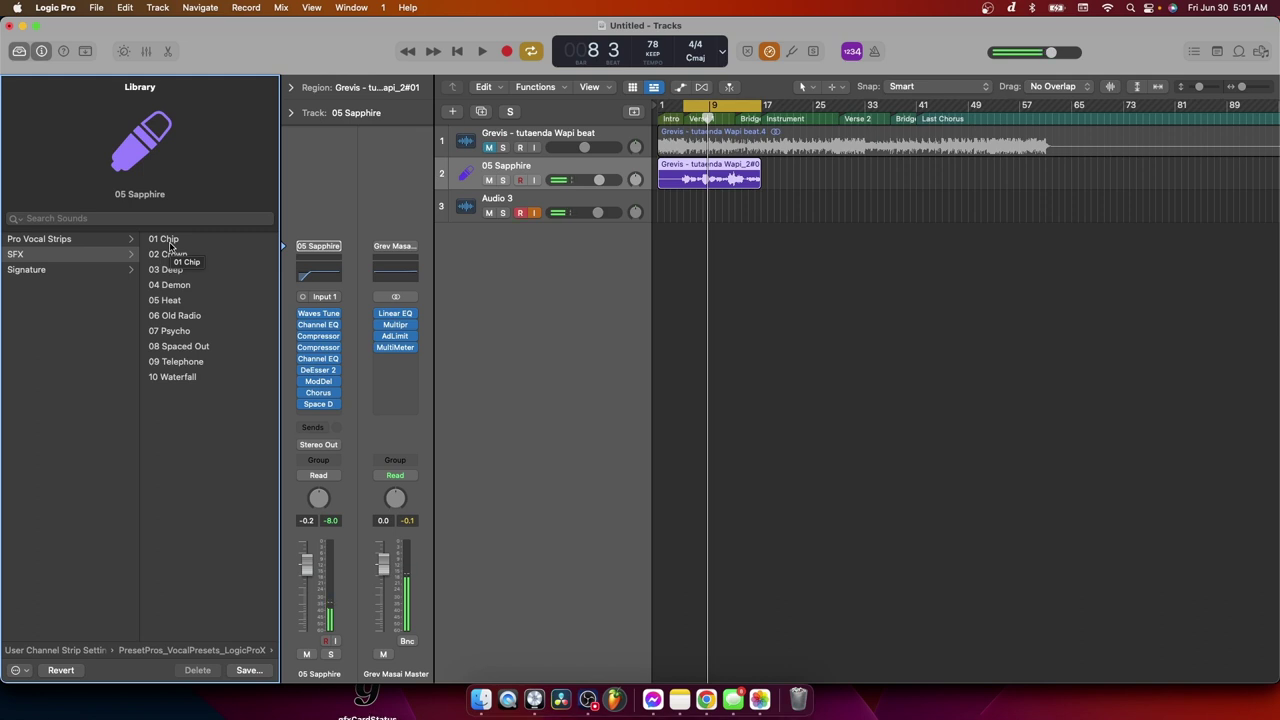
pyautogui.click(164, 239)
pyautogui.press('space')
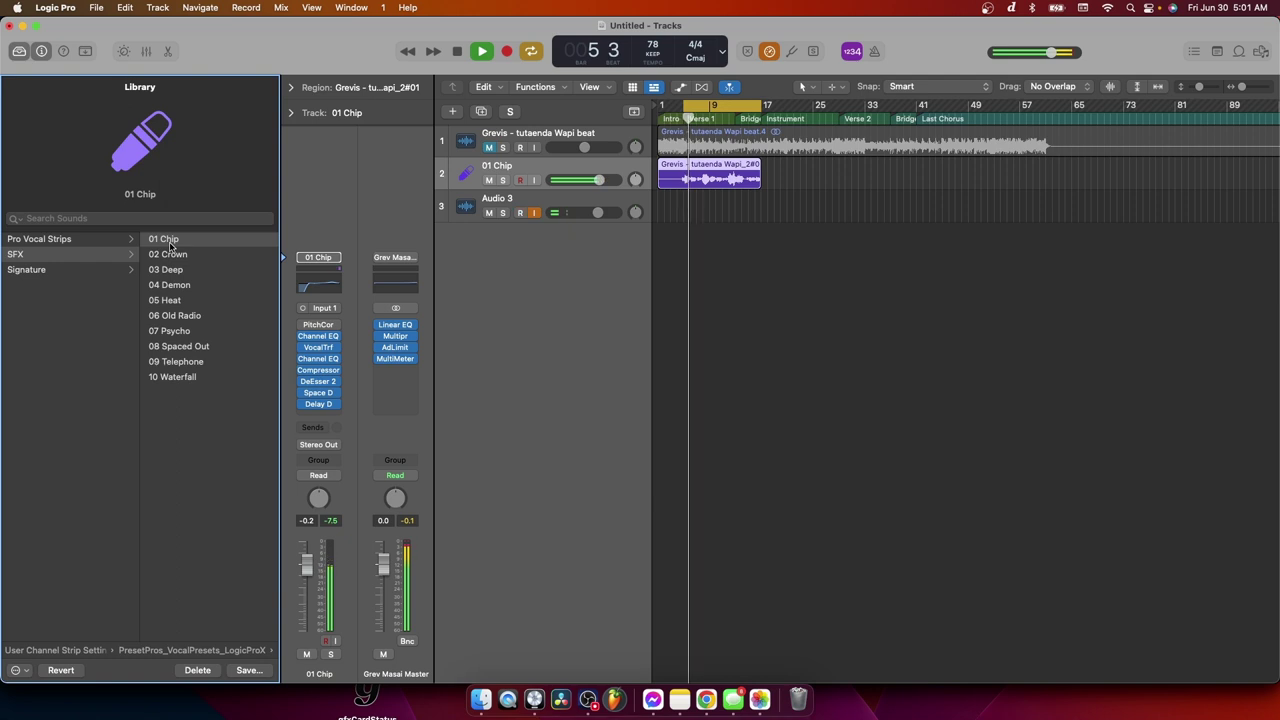
pyautogui.click(180, 254)
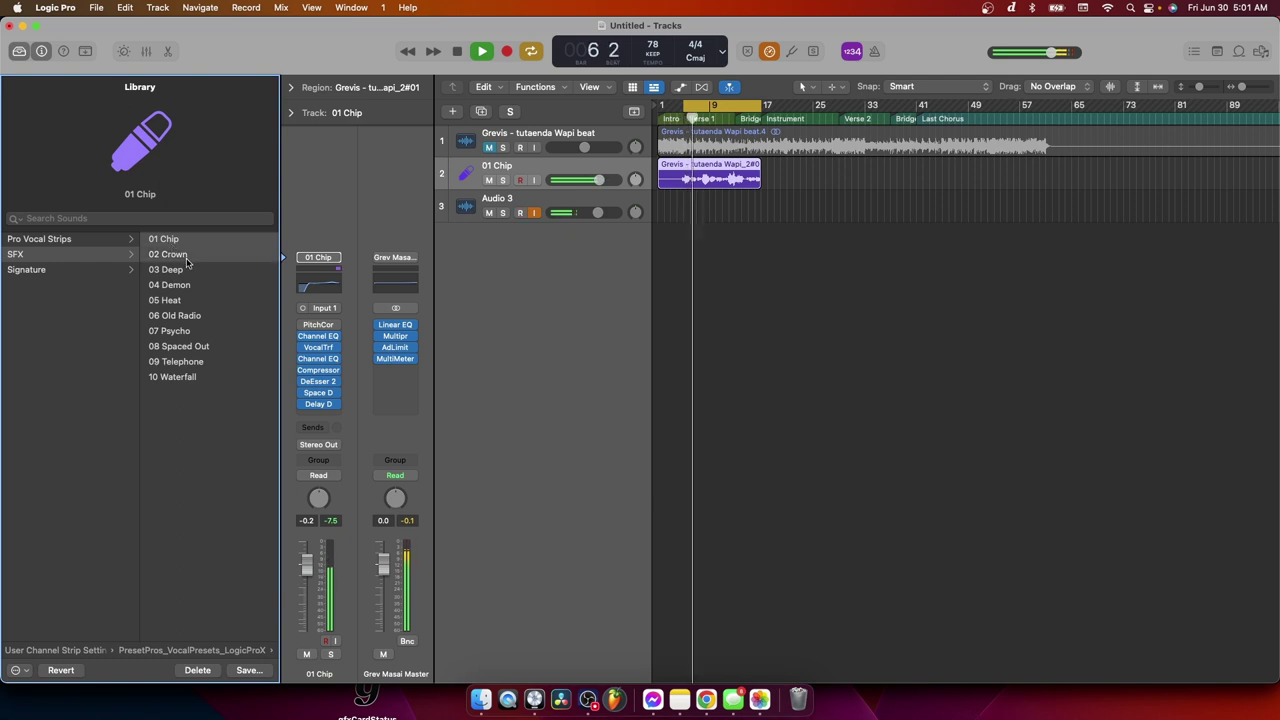
pyautogui.click(180, 269)
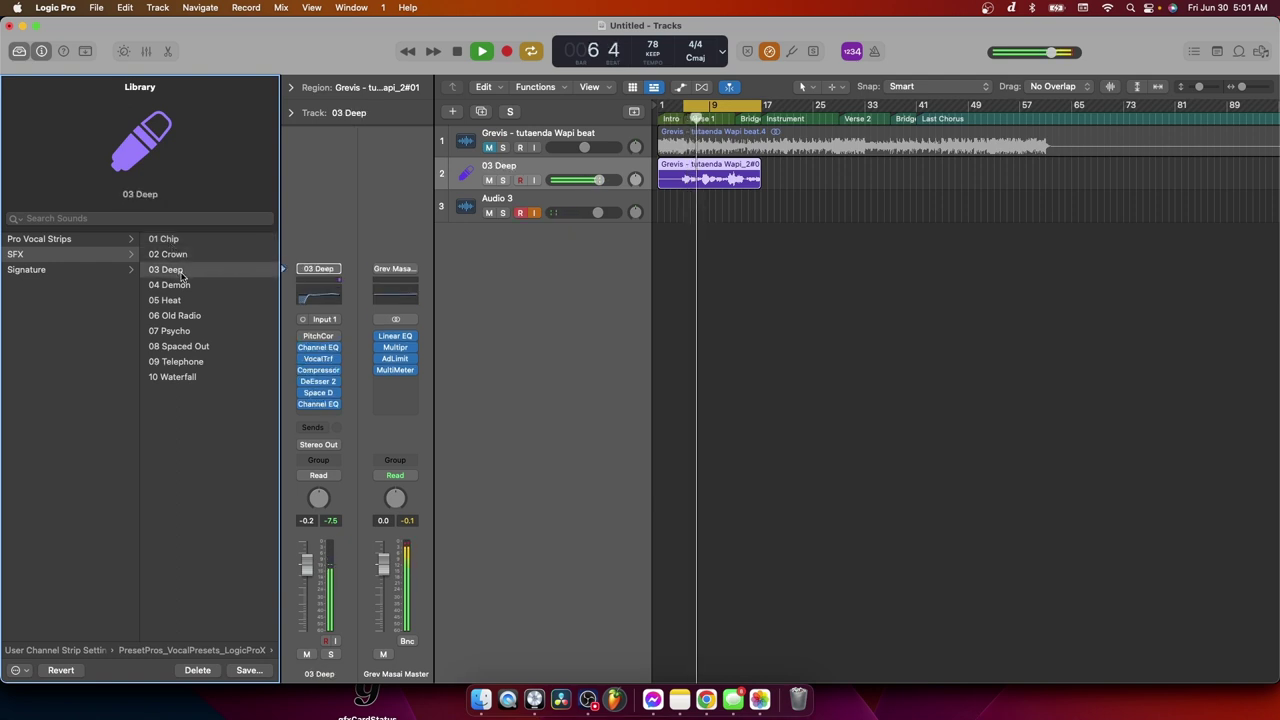
pyautogui.click(168, 287)
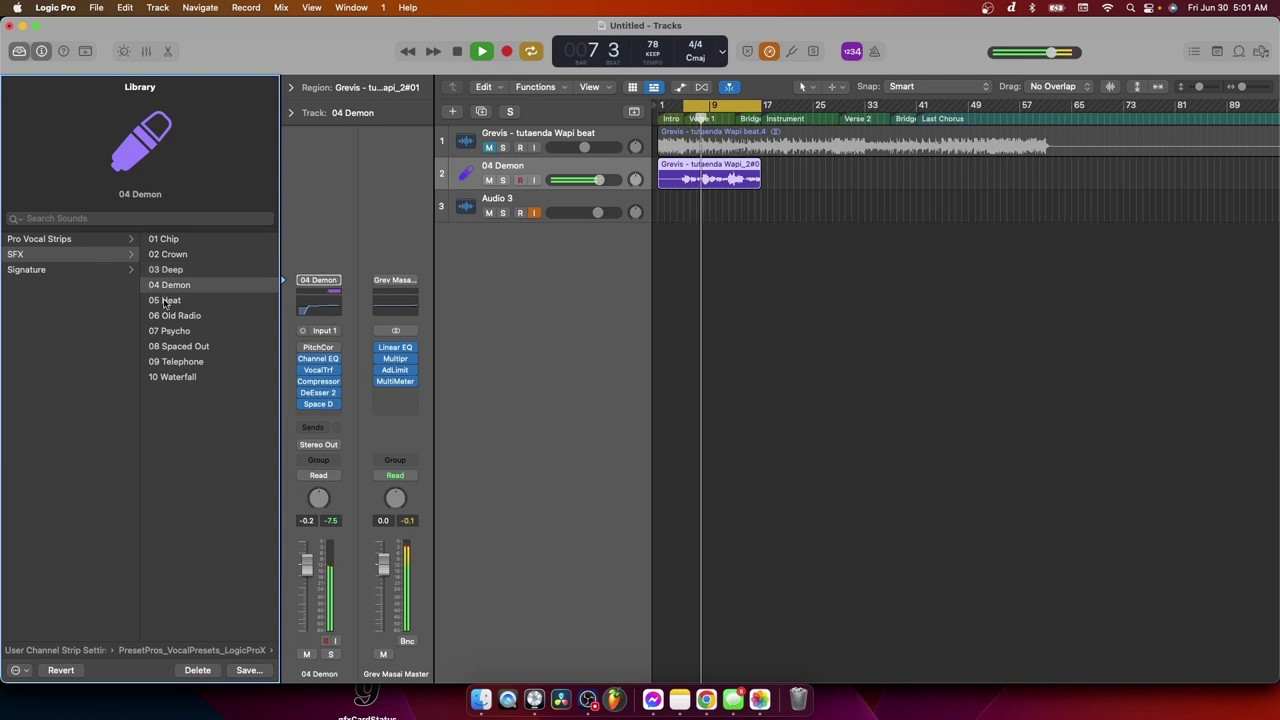
pyautogui.click(168, 300)
pyautogui.click(172, 316)
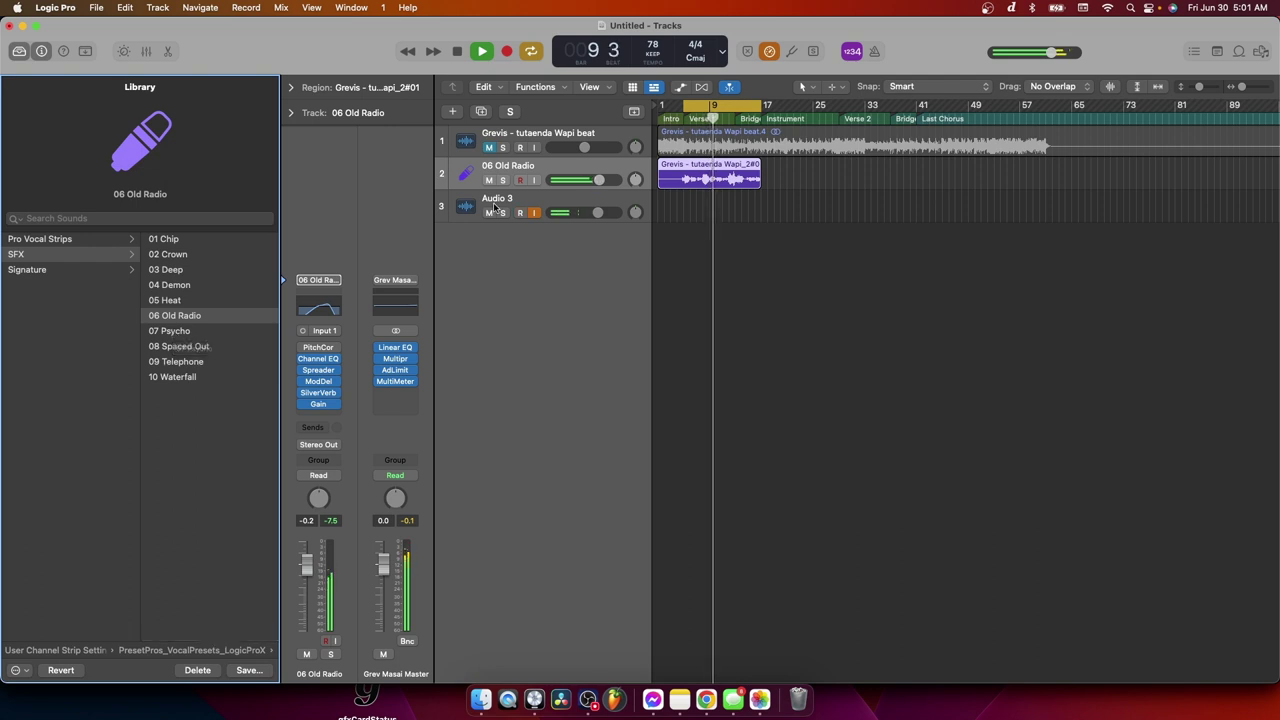
pyautogui.press('space')
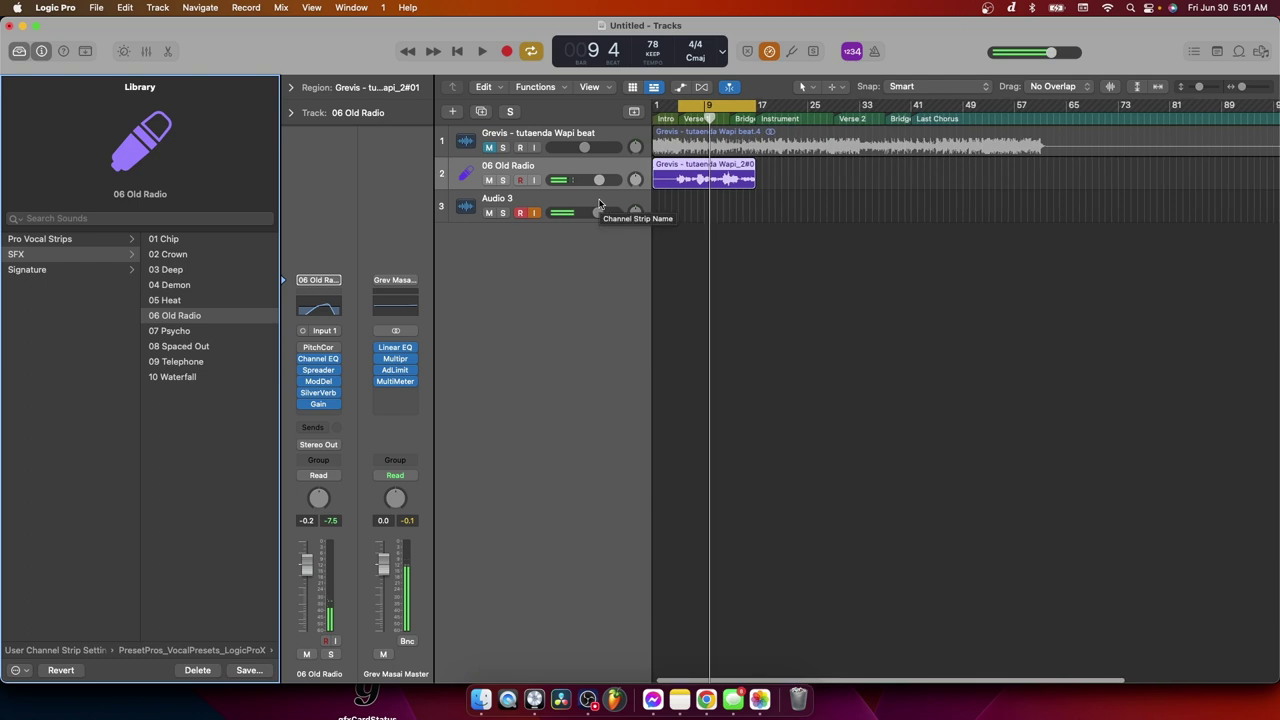
# Step: Browse User Channel Strip Settings to PresetPros' Pro Vocal Strips, then reselect the Old Radio vocal track
pyautogui.click(592, 204)
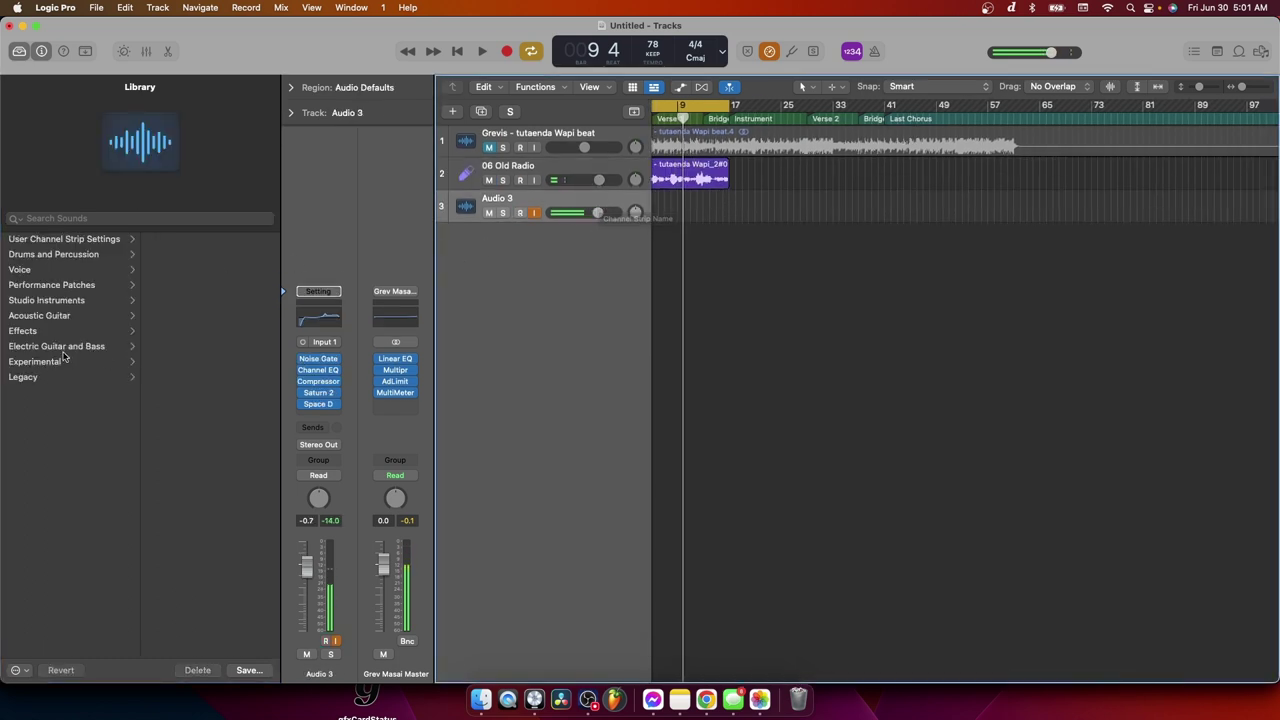
pyautogui.click(62, 241)
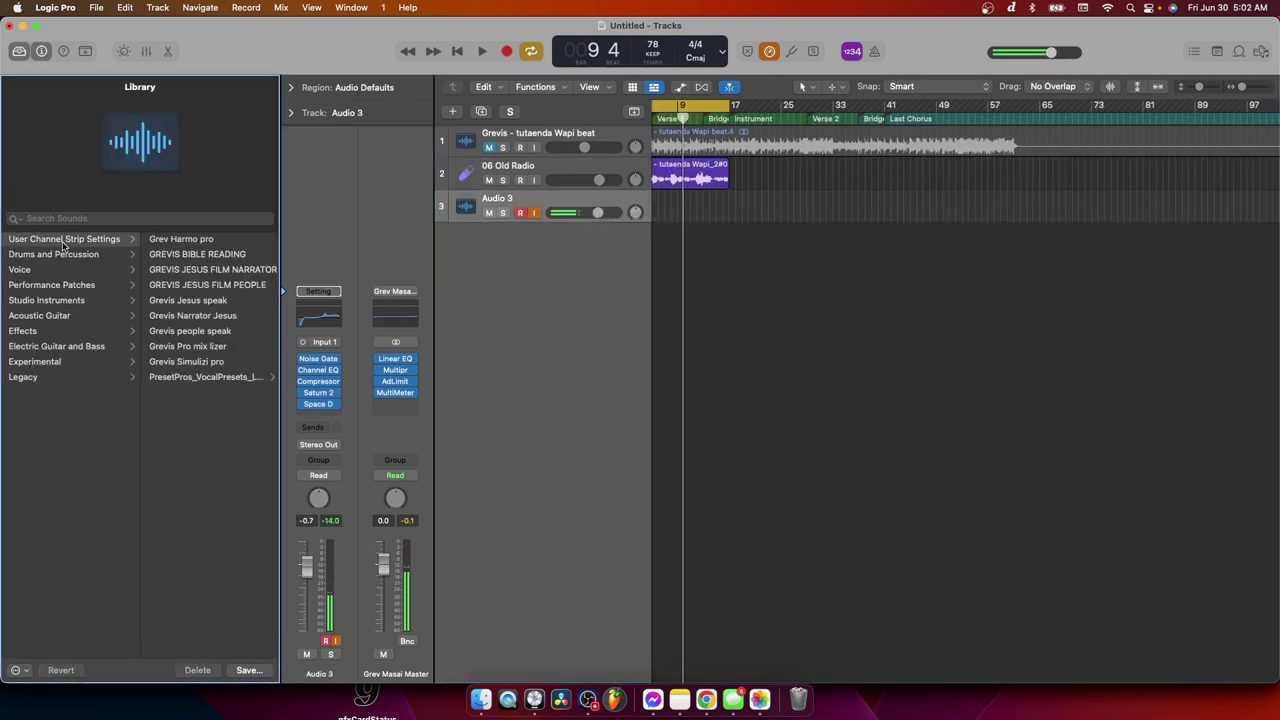
pyautogui.click(213, 381)
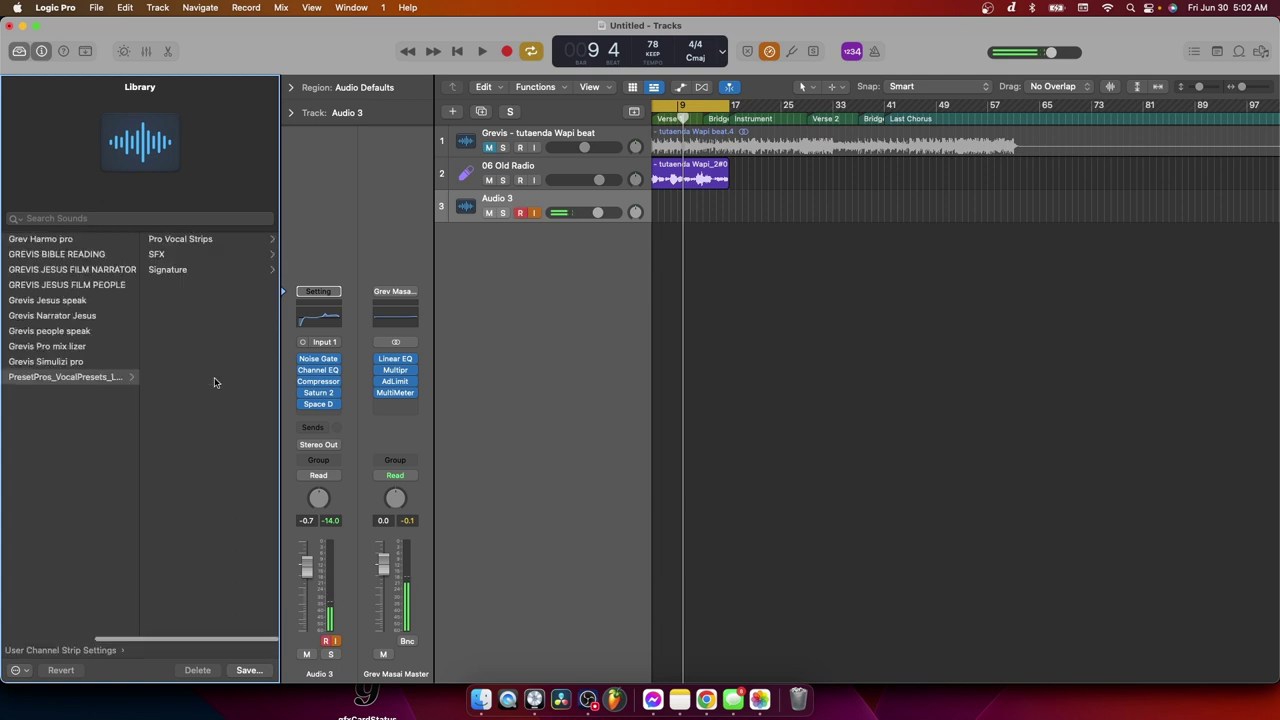
pyautogui.click(181, 240)
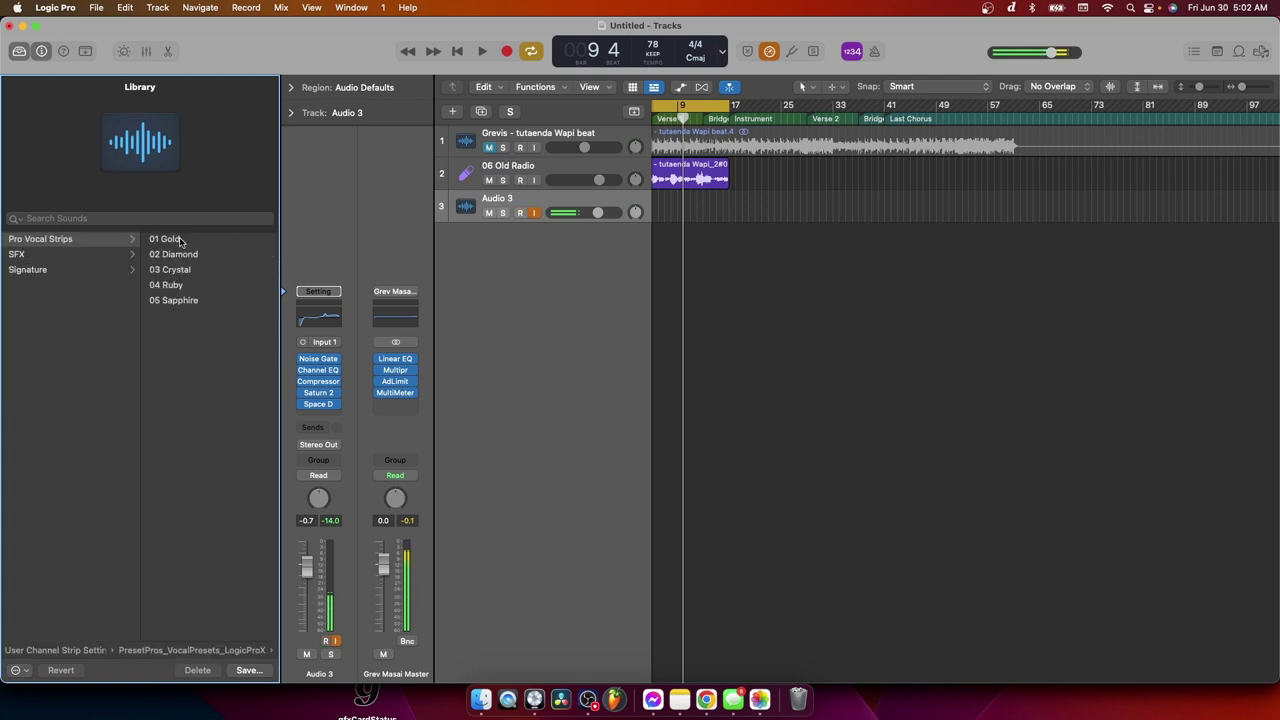
pyautogui.click(548, 176)
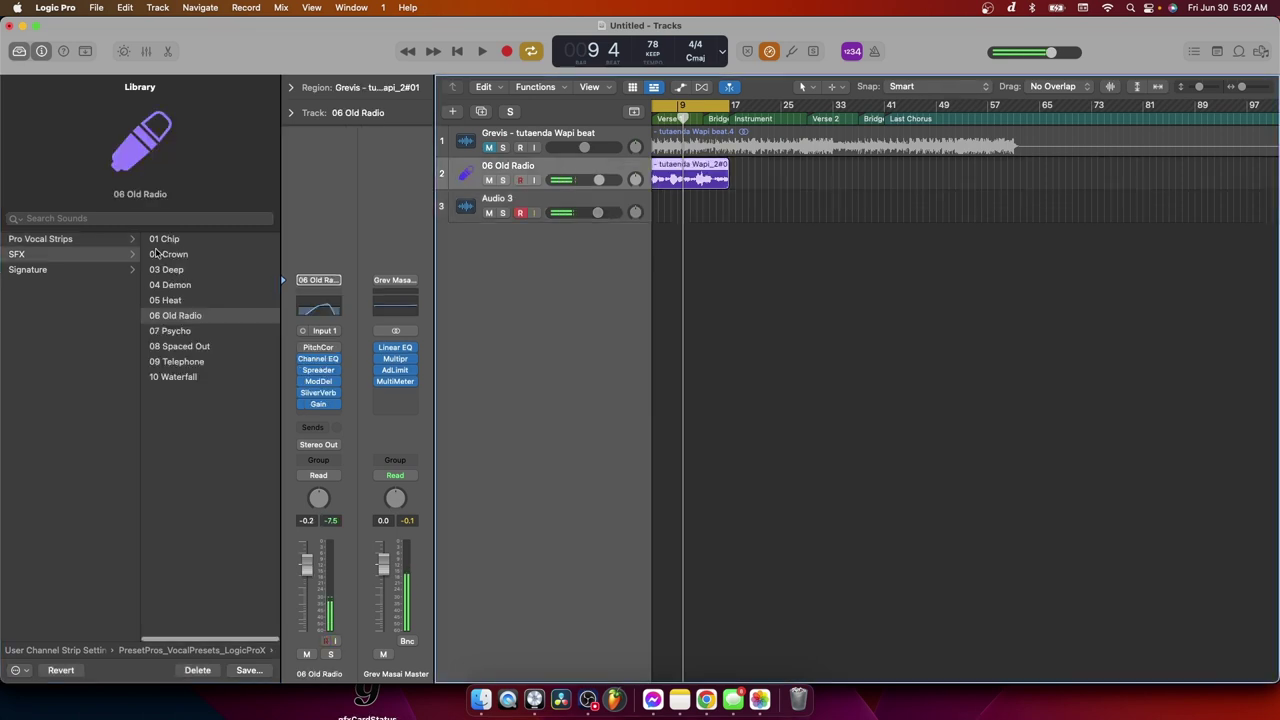
pyautogui.click(82, 241)
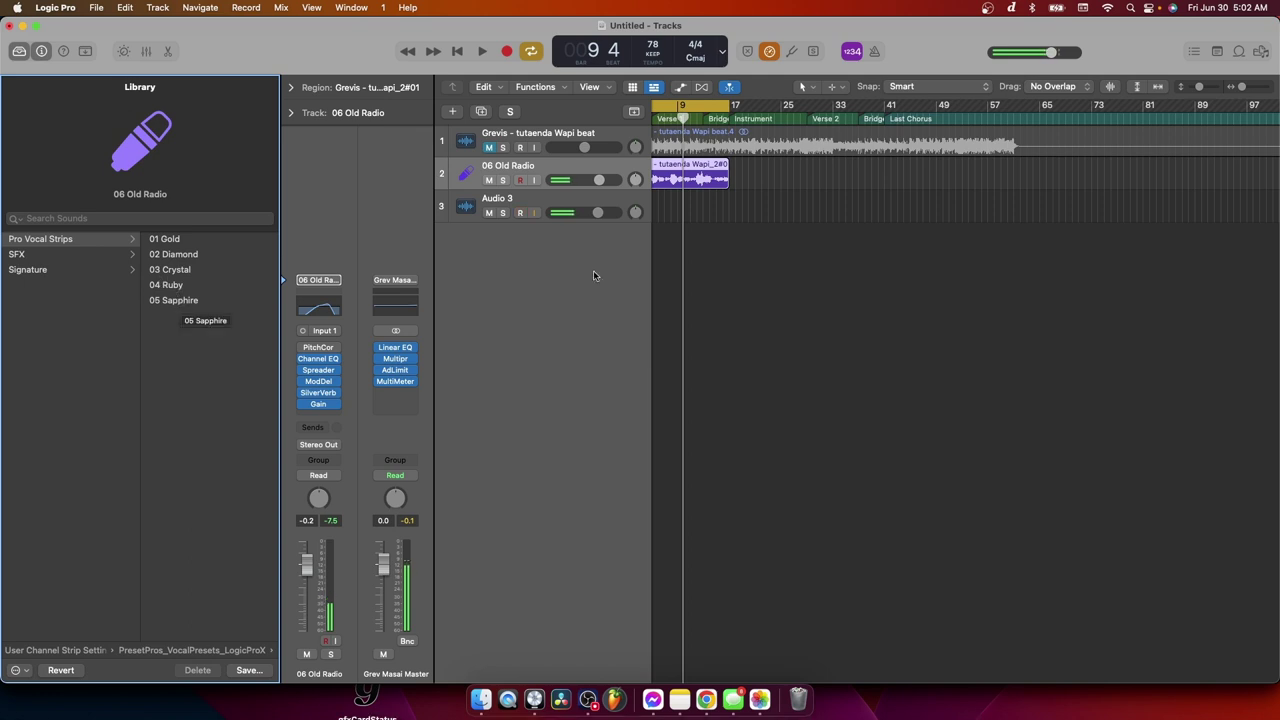
pyautogui.hscroll(-2, 893, 342)
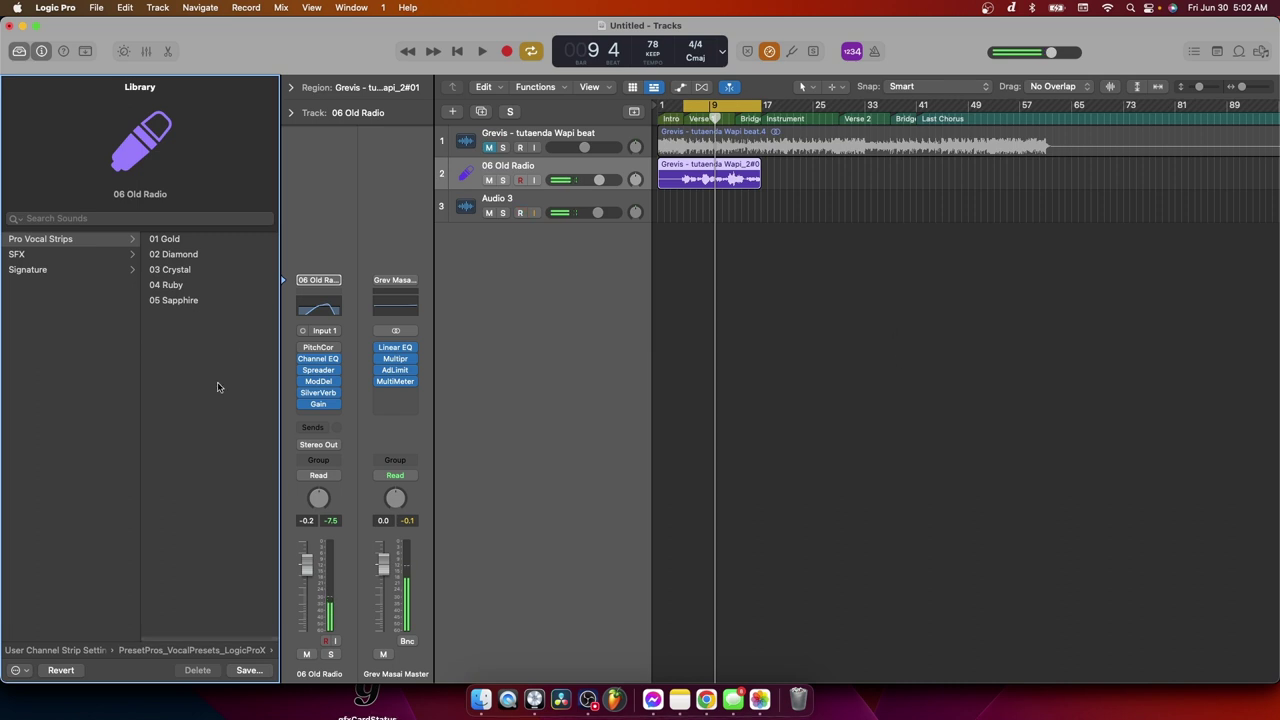
# Step: Disarm recording on the Audio 3 track
pyautogui.click(519, 212)
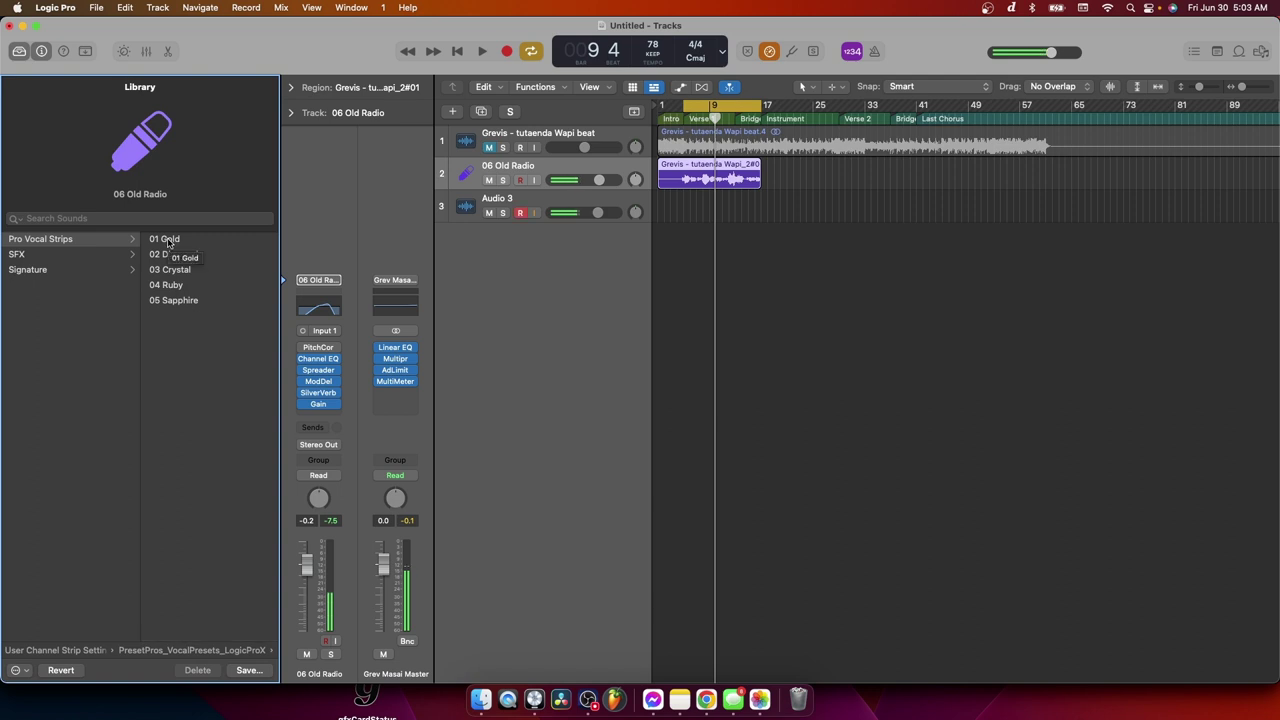
pyautogui.hscroll(1, 168, 242)
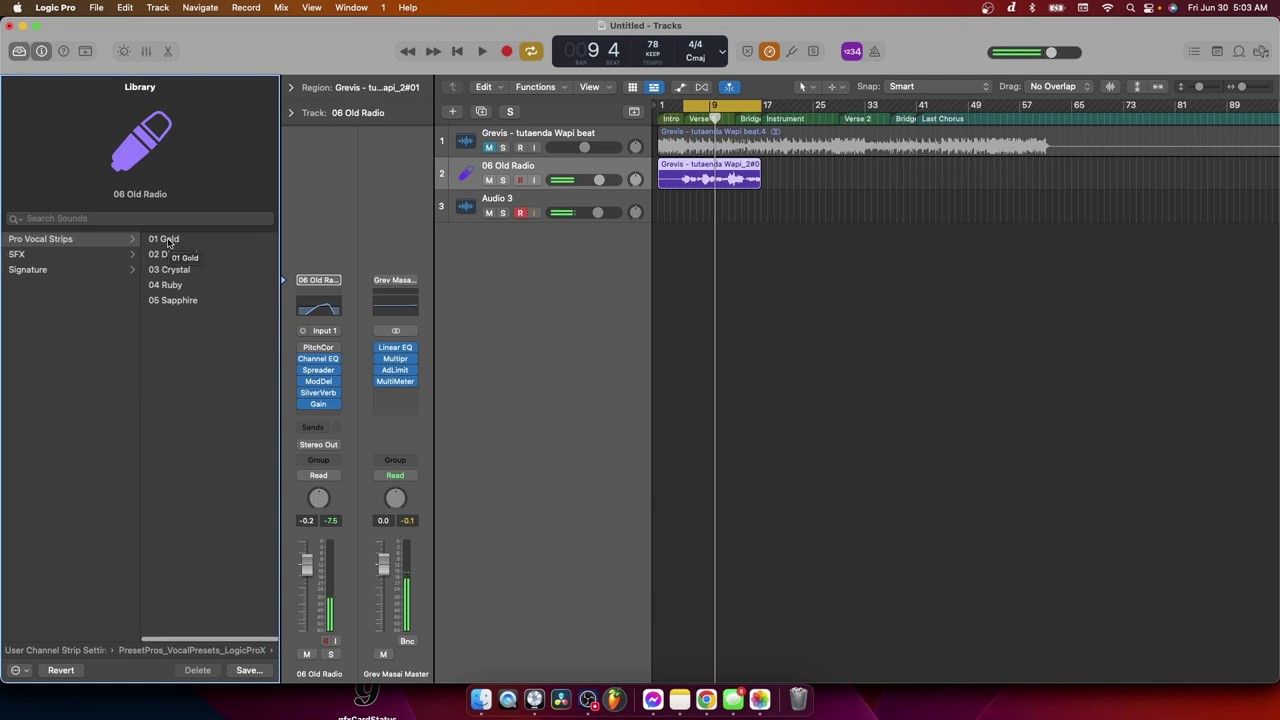
# Step: Load 01 Gold, start playback, and replace its pitch correction with mono Waves Tune
pyautogui.click(168, 242)
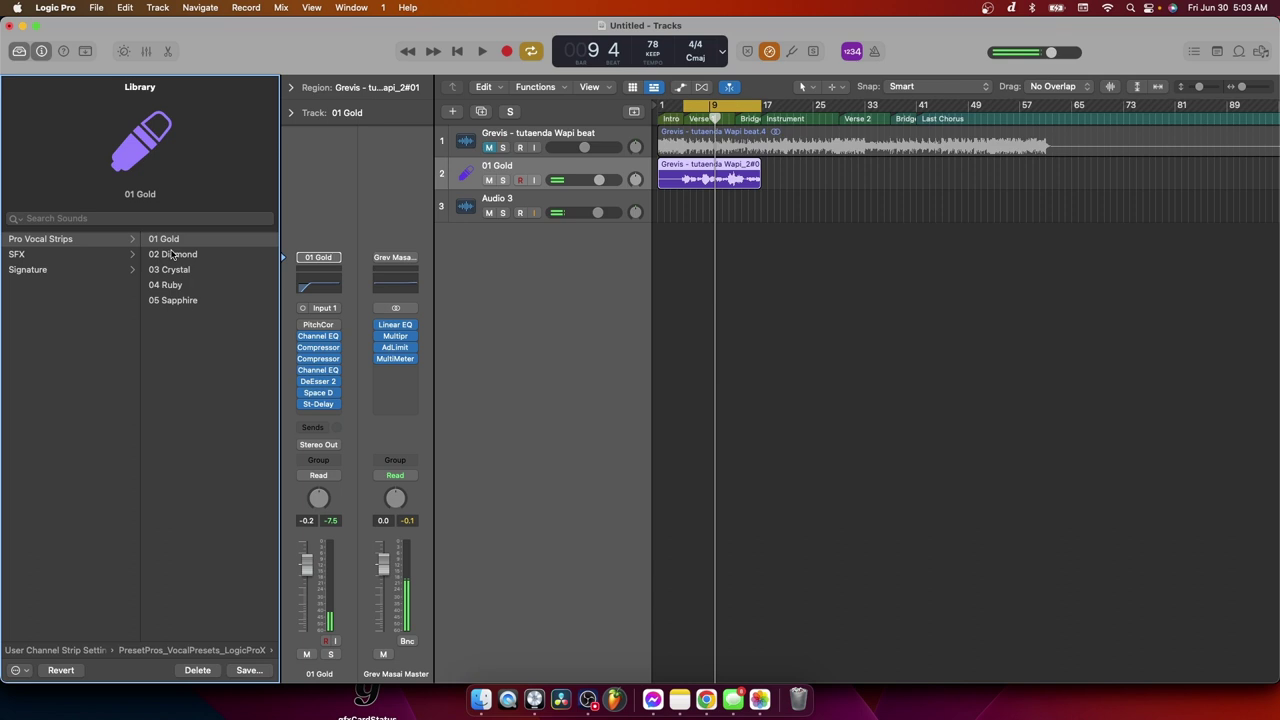
pyautogui.click(483, 52)
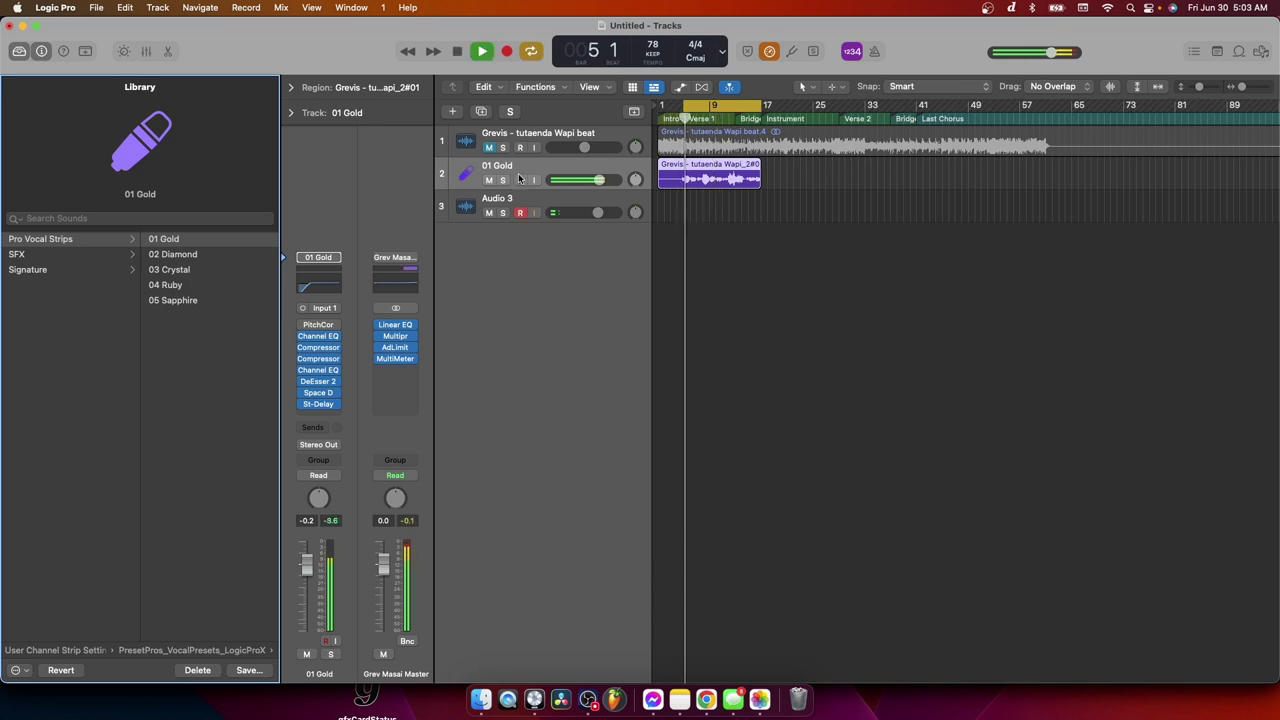
pyautogui.click(341, 329)
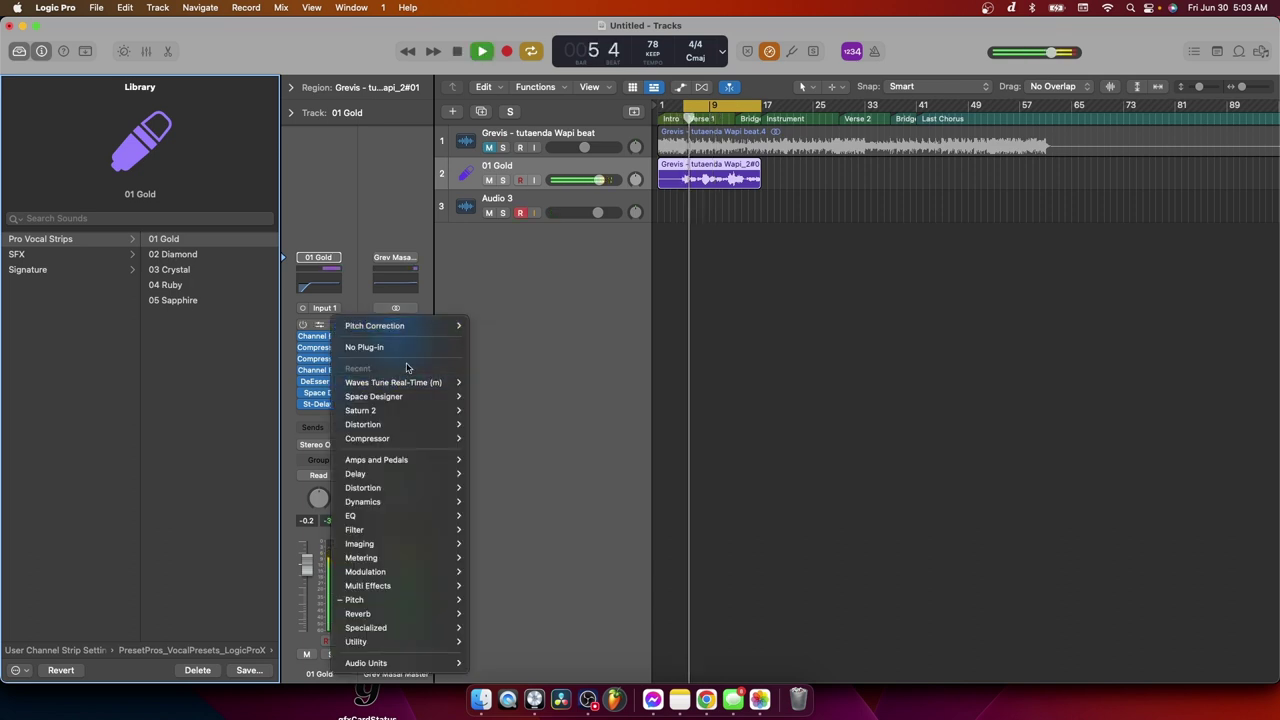
pyautogui.click(484, 382)
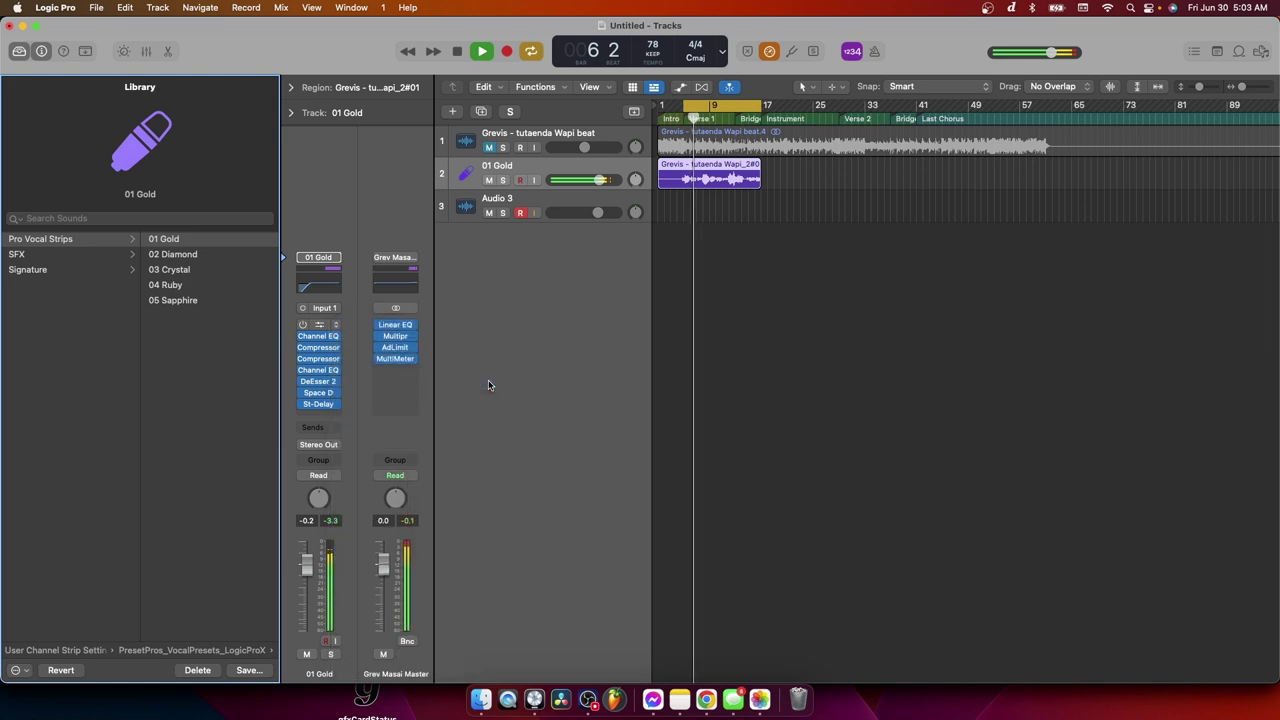
# Step: Set Waves Tune to B♭ Natural Minor with short note transition and 4.9 ms speed
pyautogui.moveTo(450, 330); pyautogui.dragTo(455, 380)
pyautogui.moveTo(597, 320); pyautogui.dragTo(598, 370)
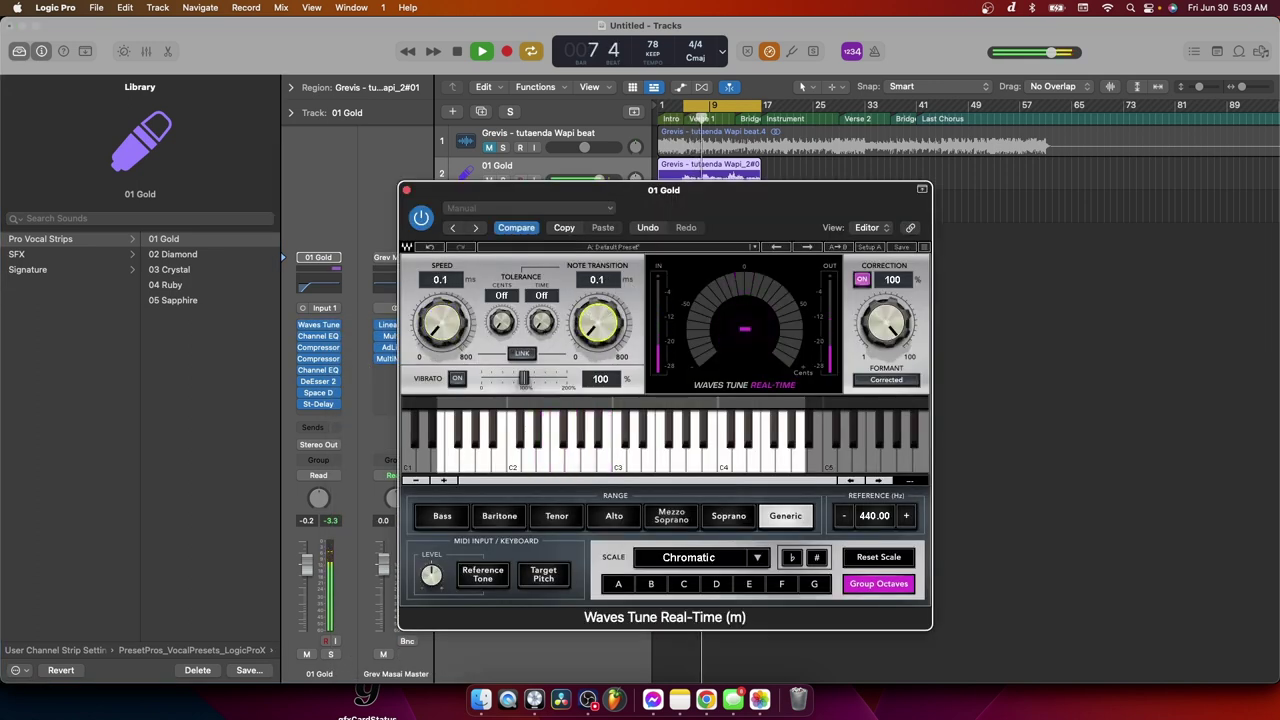
pyautogui.click(759, 559)
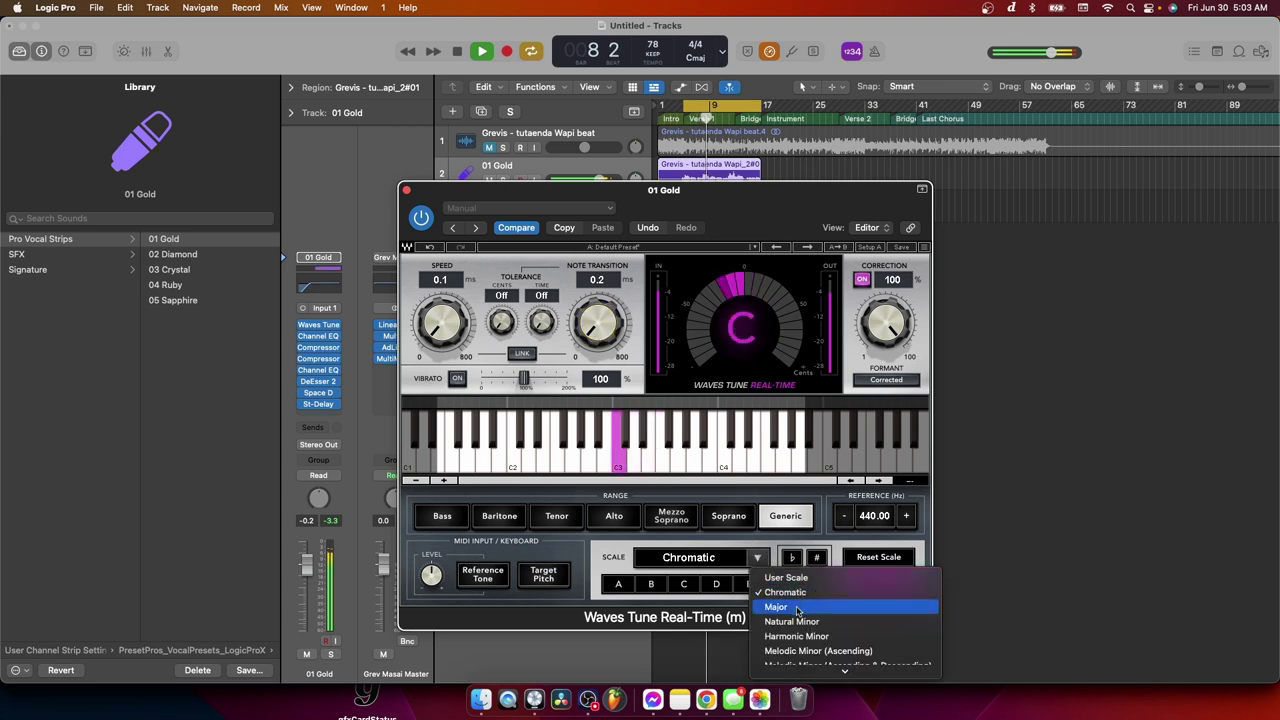
pyautogui.click(857, 611)
pyautogui.click(650, 584)
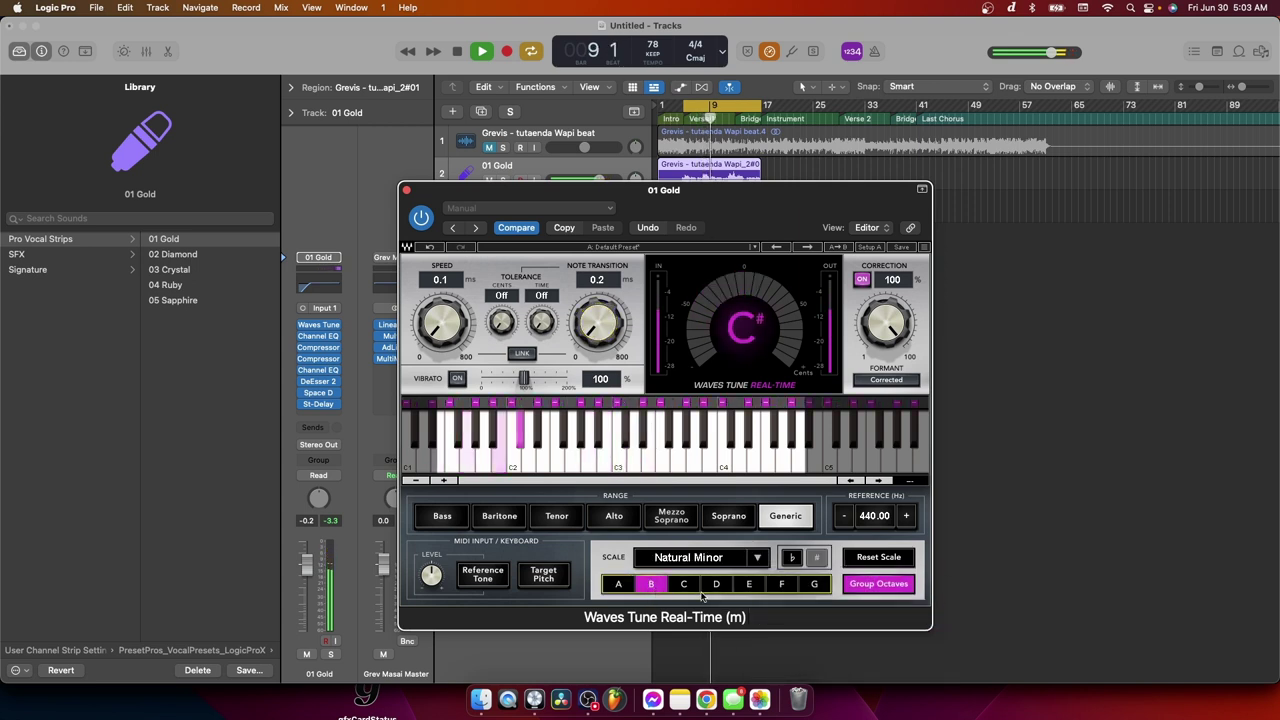
pyautogui.click(792, 558)
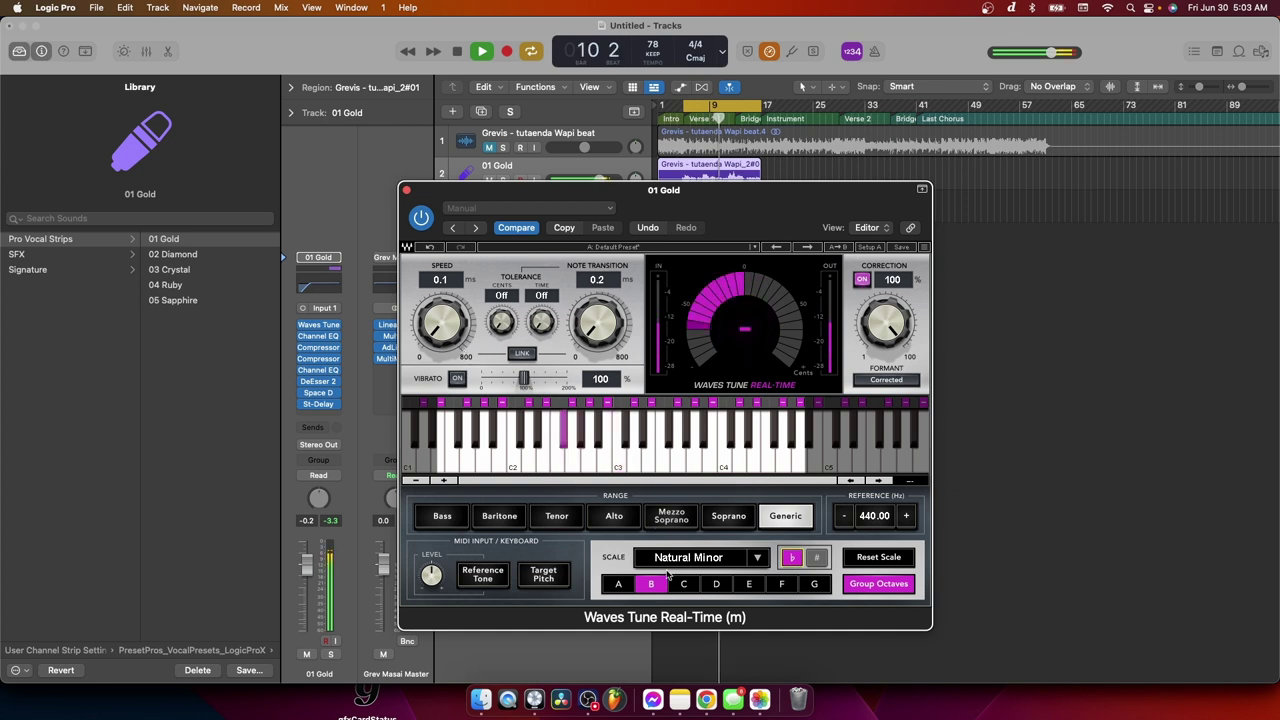
pyautogui.moveTo(441, 324); pyautogui.dragTo(500, 335)
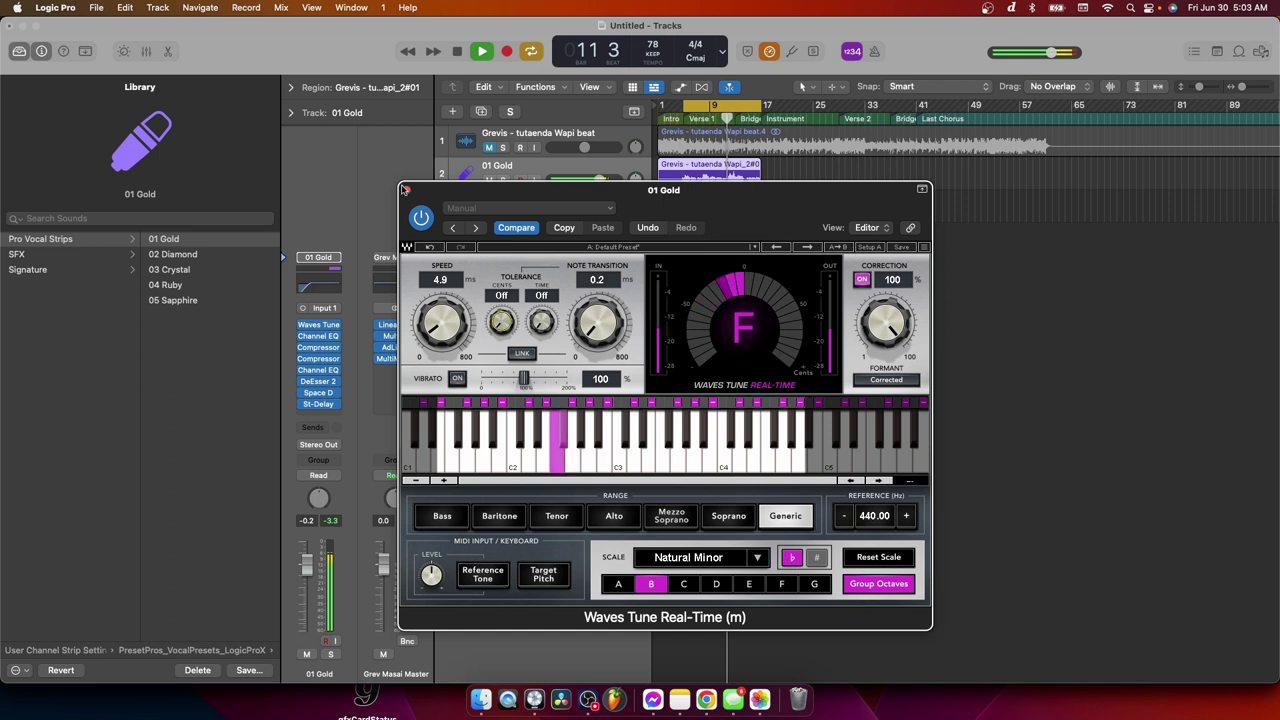
pyautogui.click(406, 189)
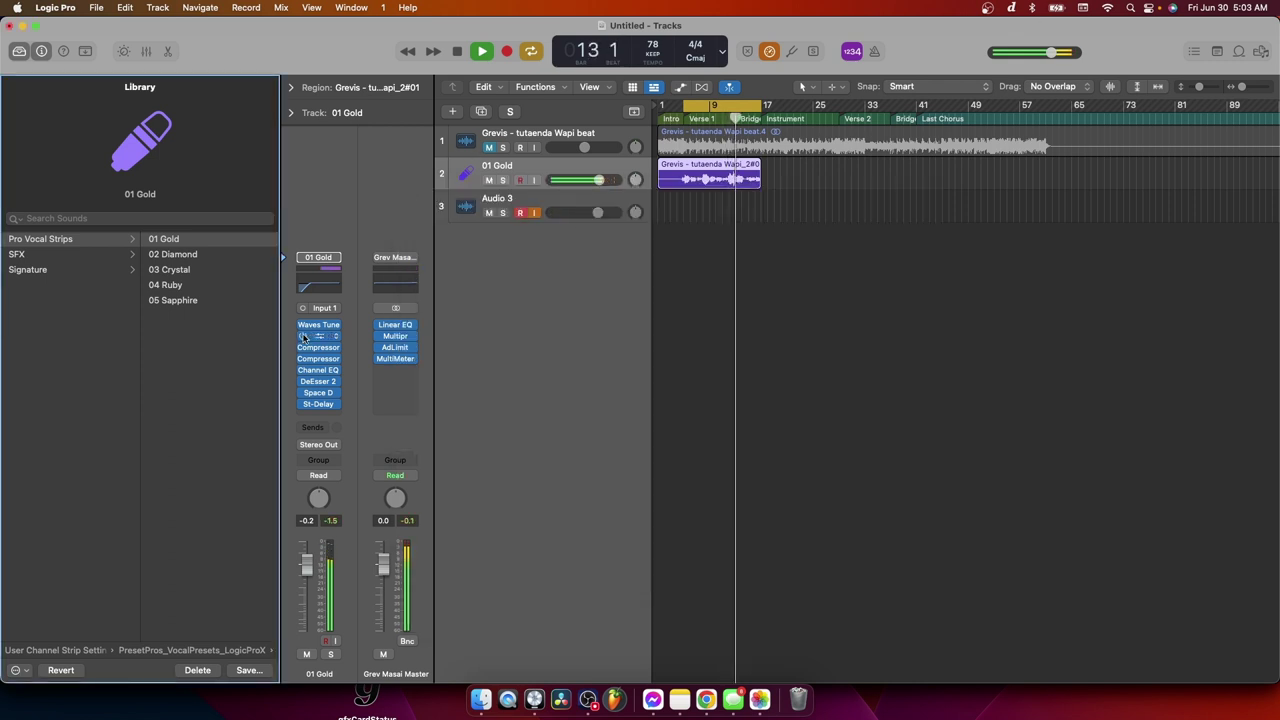
# Step: Insert a stereo Noise Gate in the empty slot below St-Delay and raise its threshold to about -39 dB
pyautogui.click(330, 416)
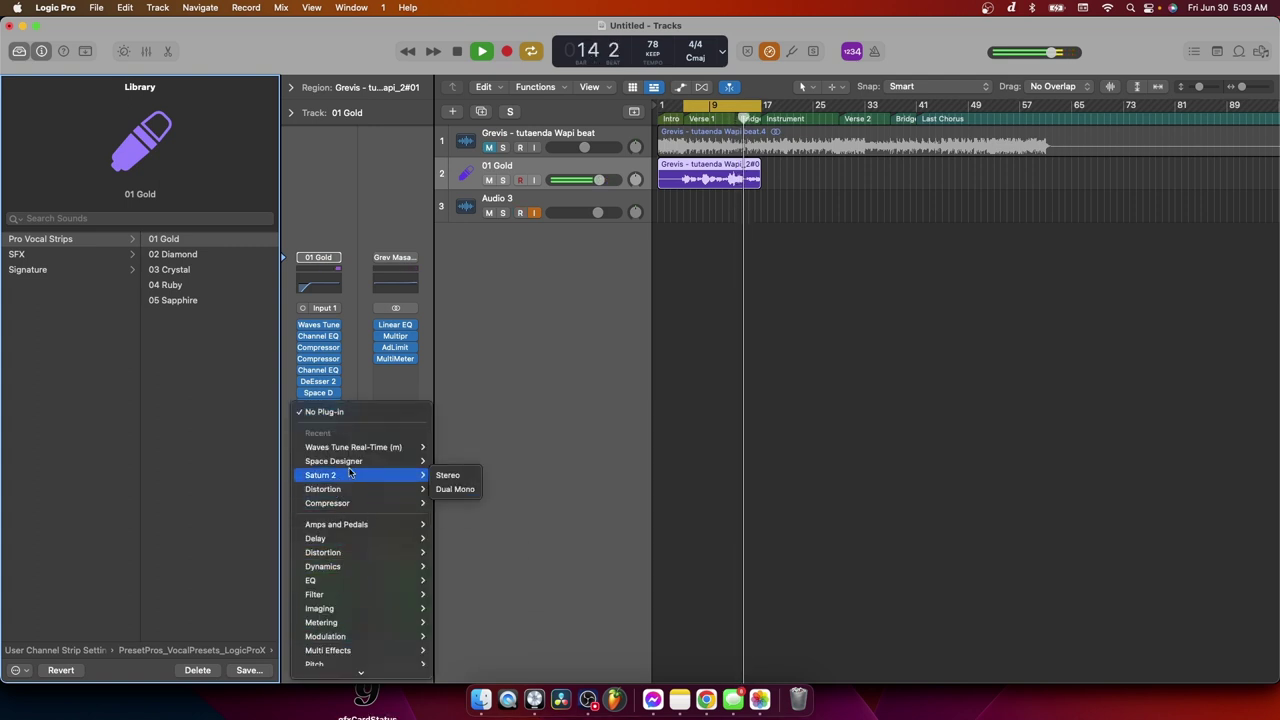
pyautogui.moveTo(350, 489)
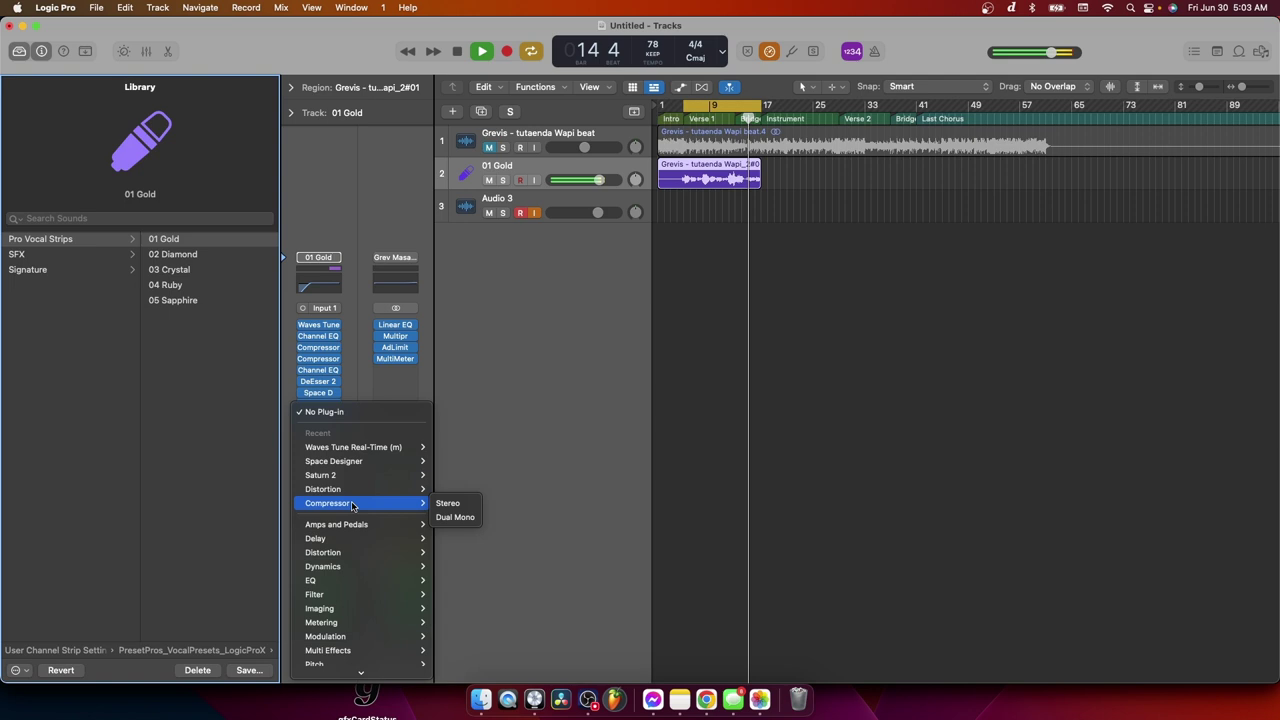
pyautogui.moveTo(340, 594)
pyautogui.scroll(-3, 340, 600)
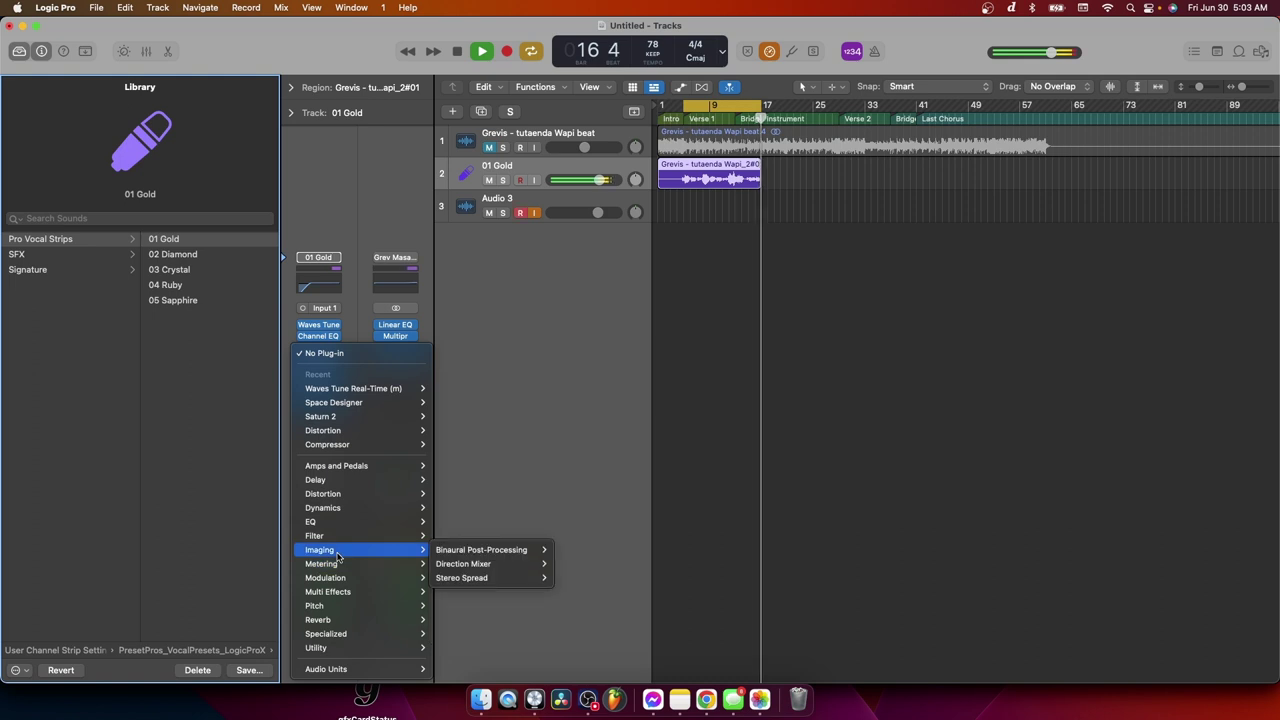
pyautogui.moveTo(332, 512)
pyautogui.moveTo(478, 606)
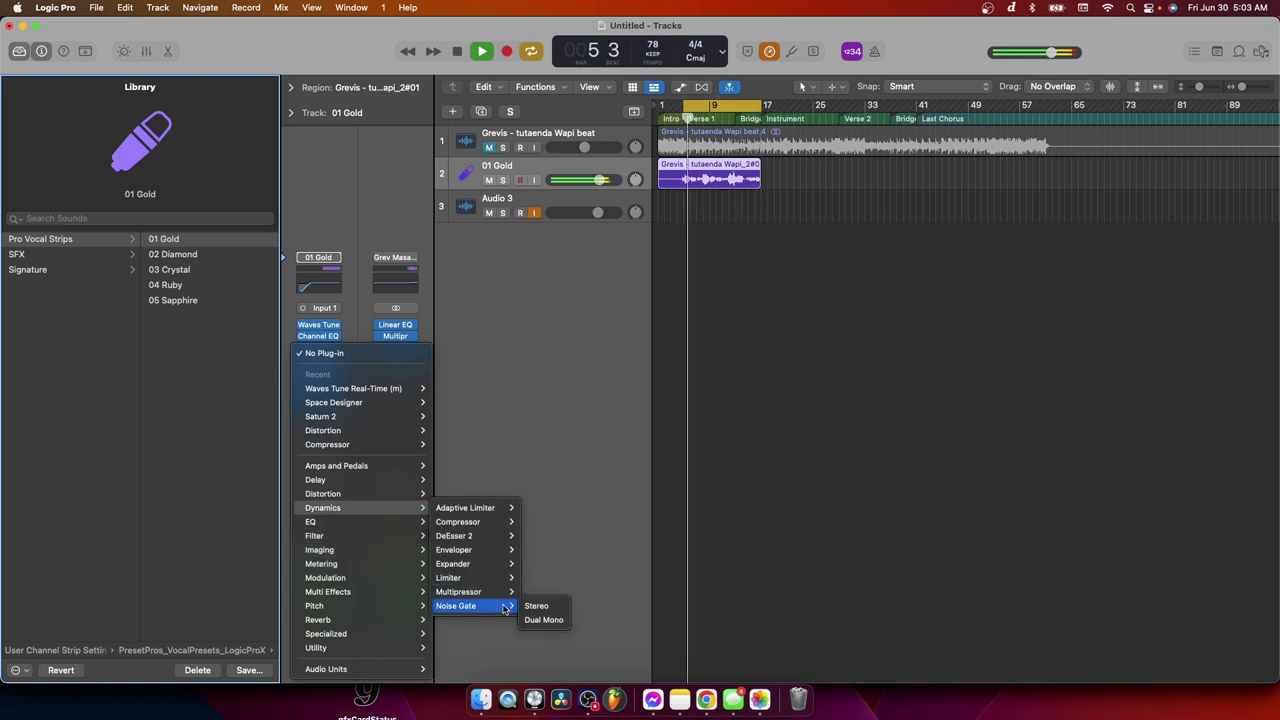
pyautogui.click(548, 609)
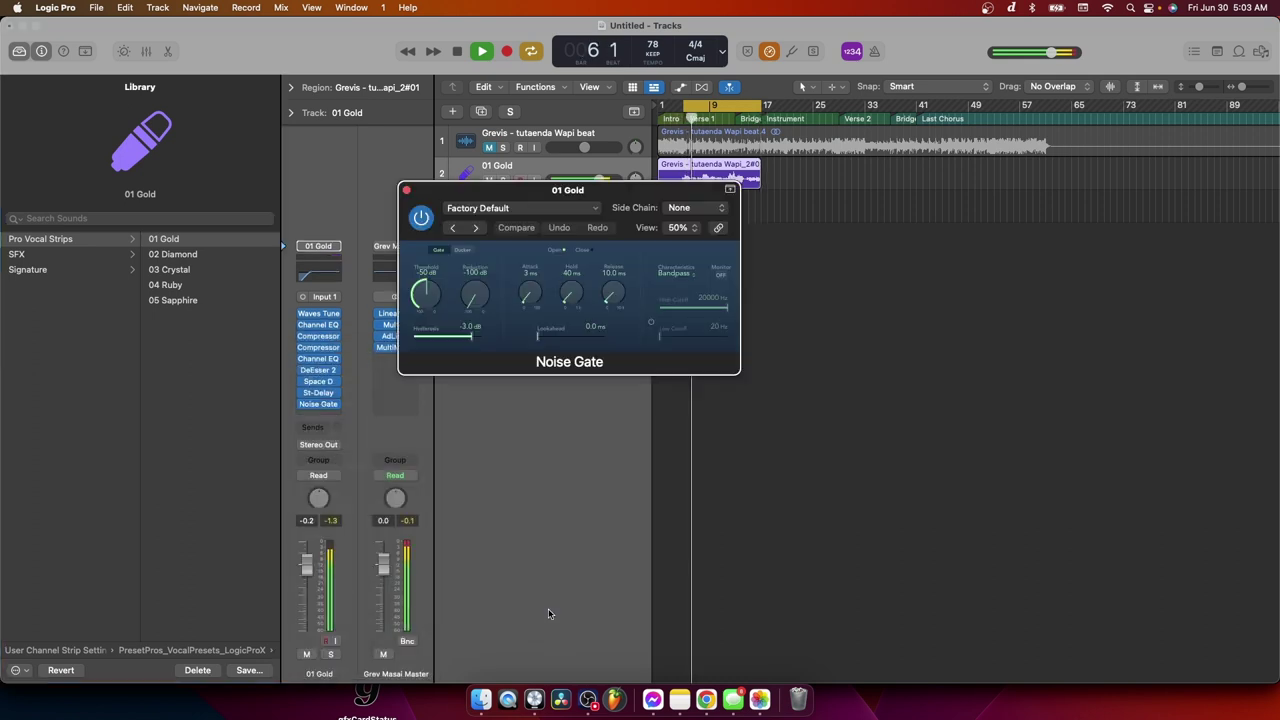
pyautogui.moveTo(425, 294); pyautogui.dragTo(427, 308)
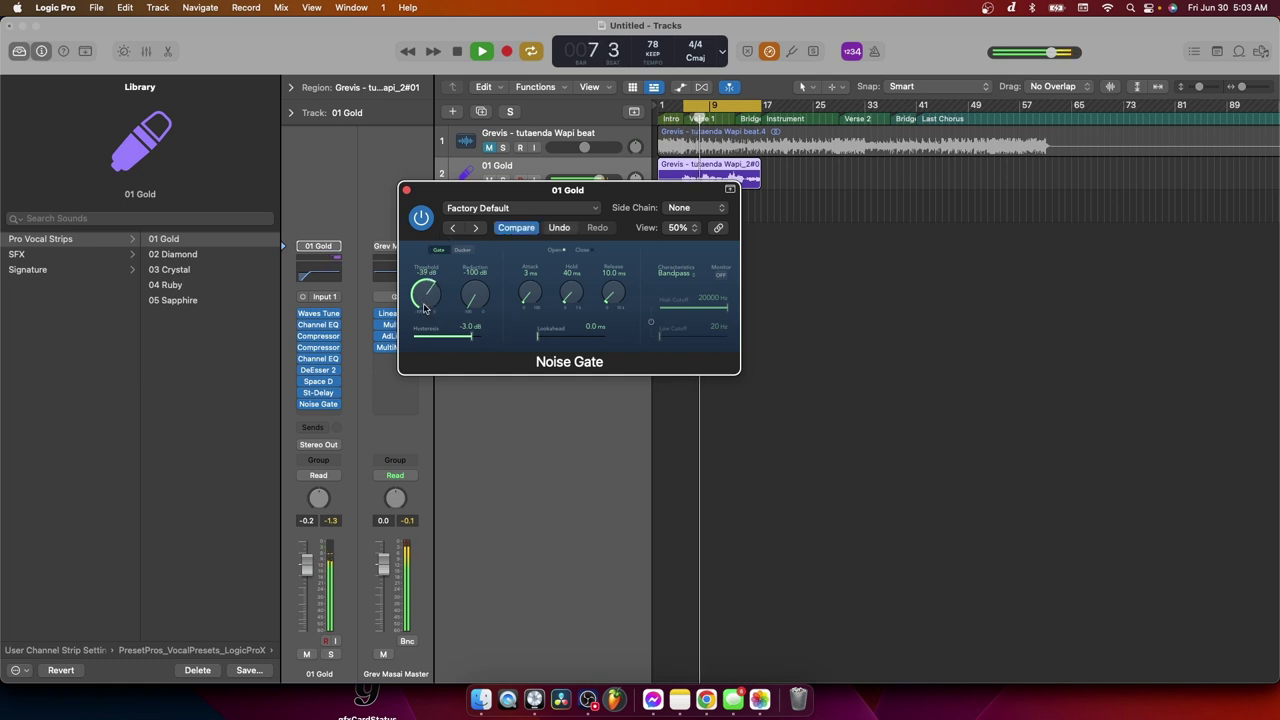
pyautogui.click(407, 192)
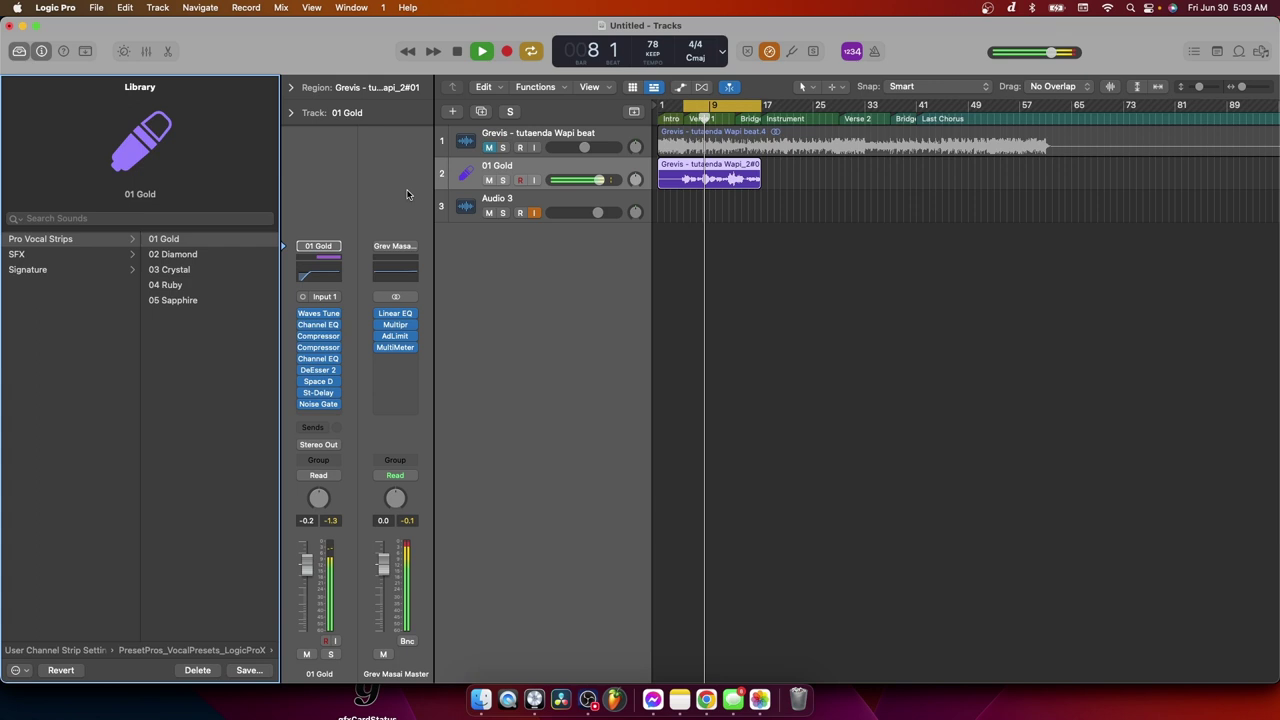
# Step: Move the Noise Gate insert above Waves Tune and open its settings
pyautogui.press('space')
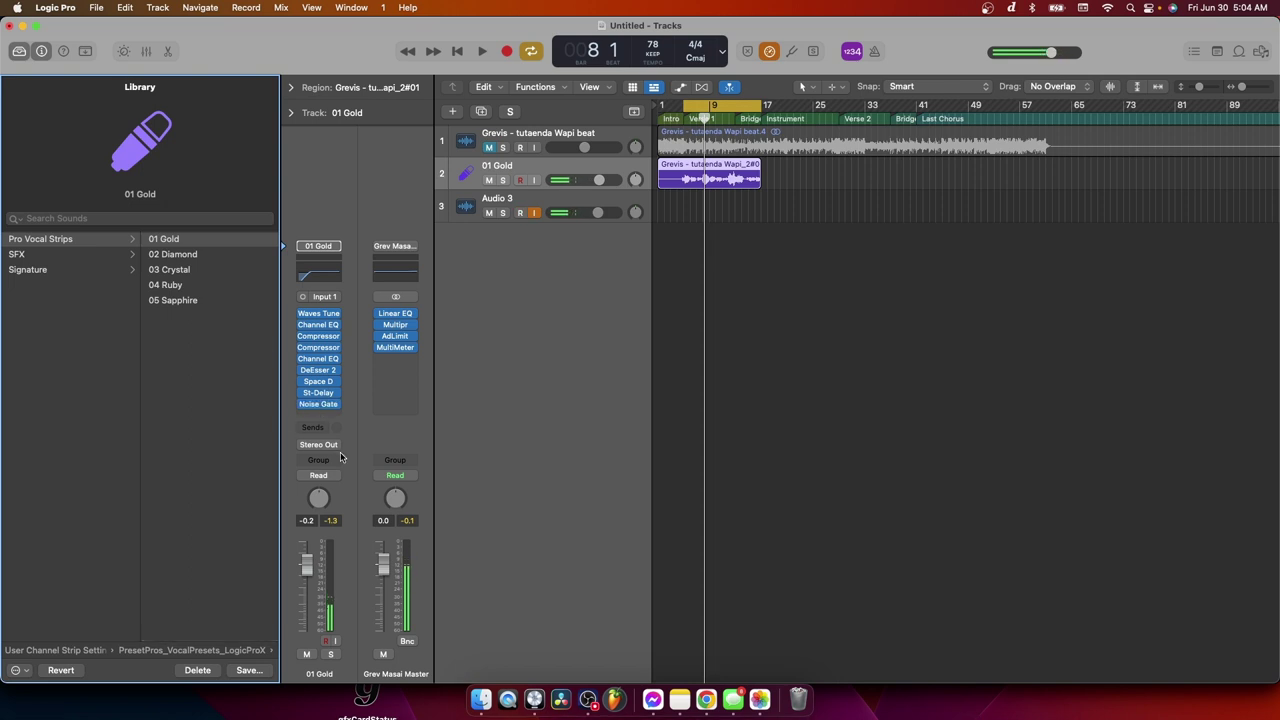
pyautogui.moveTo(318, 407)
pyautogui.moveTo(318, 407); pyautogui.dragTo(316, 312)
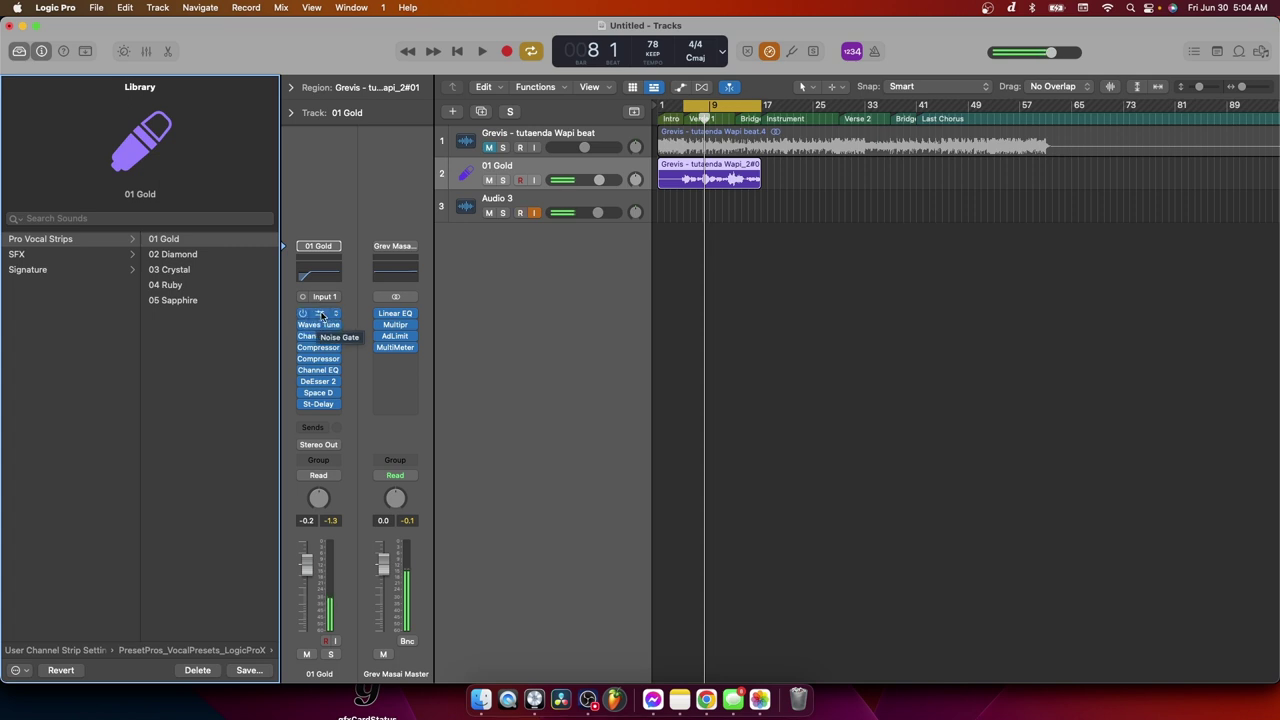
pyautogui.click(321, 316)
# Step: While the track plays, lower the gate threshold to about -38 dB and compare with bypass
pyautogui.press('alt+super+a')
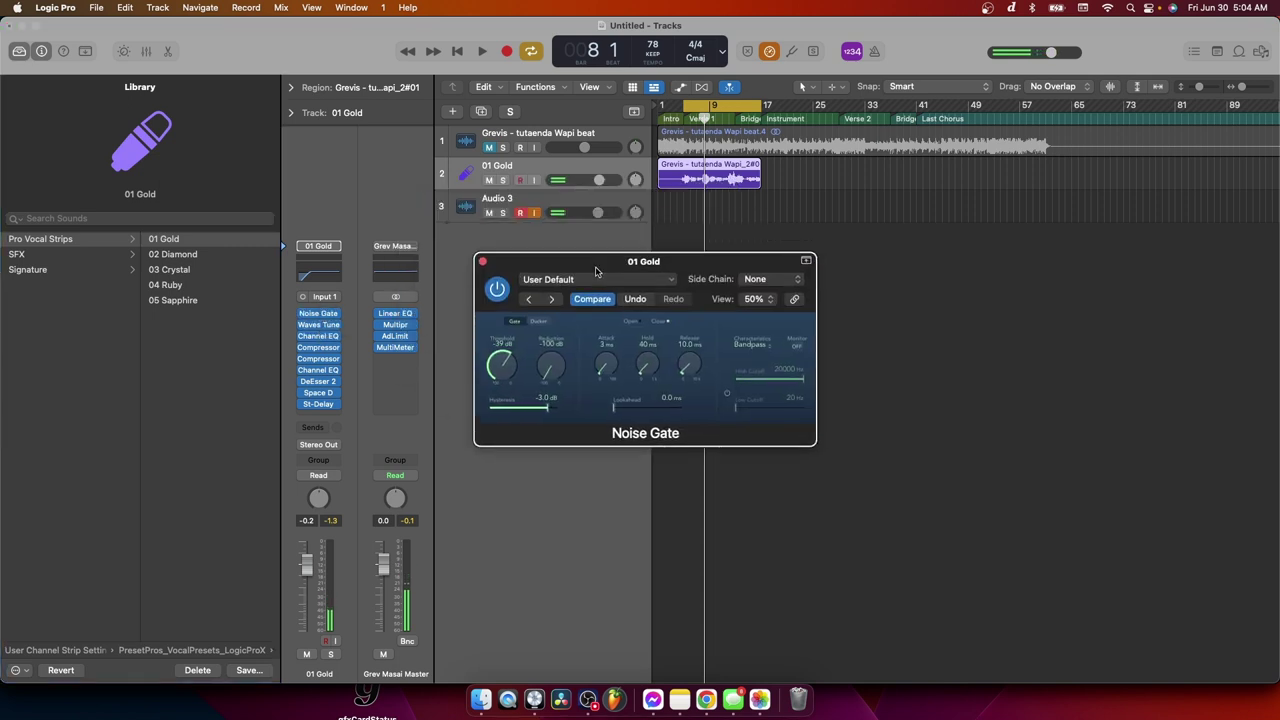
pyautogui.click(480, 53)
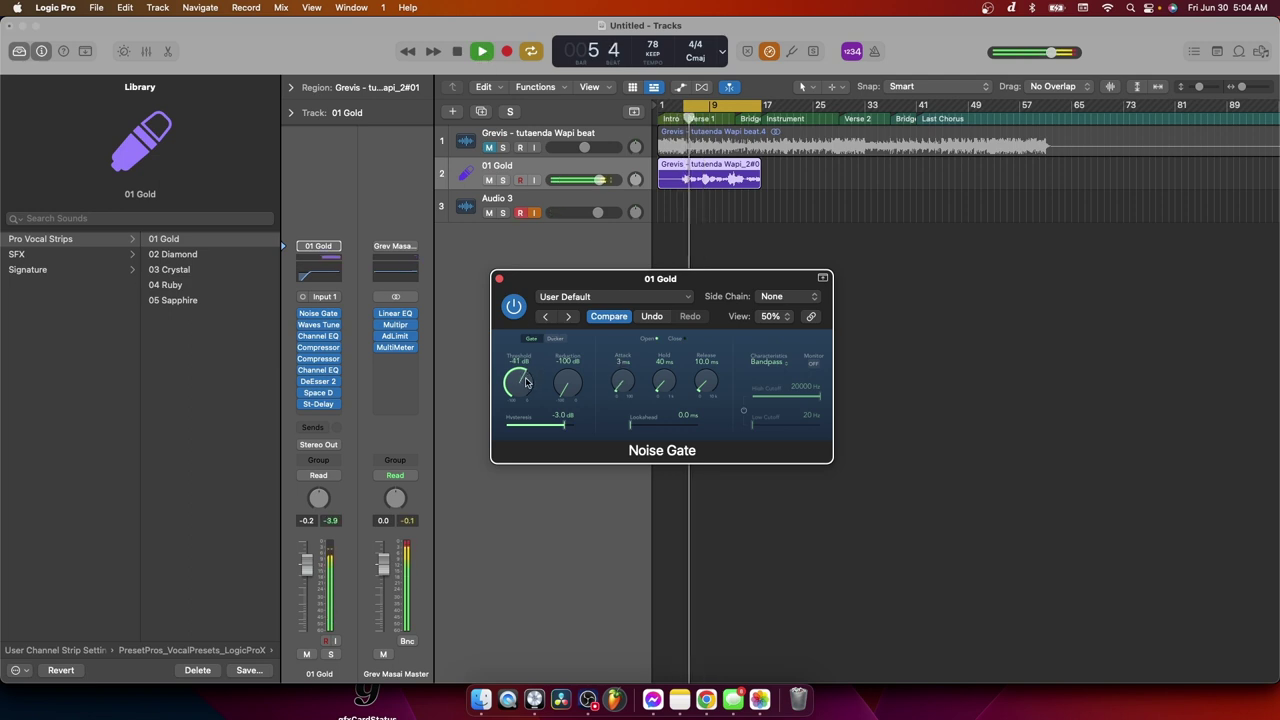
pyautogui.moveTo(530, 378); pyautogui.dragTo(520, 386)
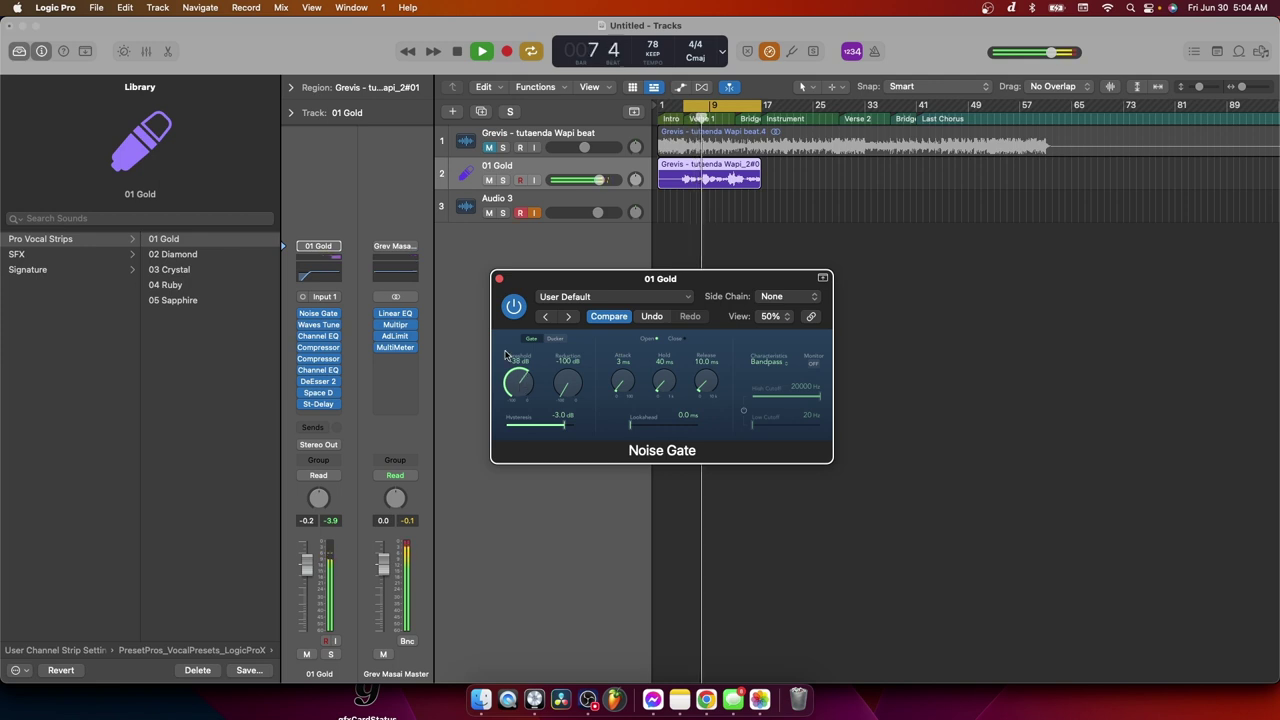
pyautogui.click(516, 308)
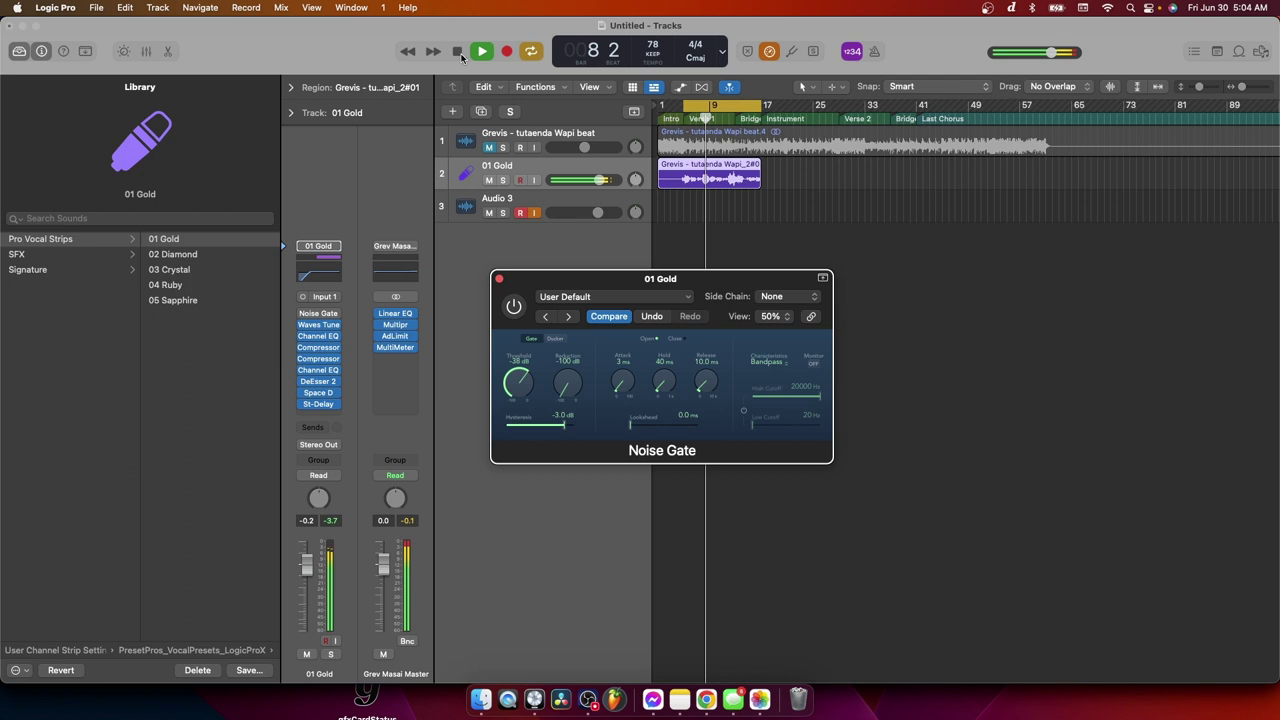
pyautogui.press('space')
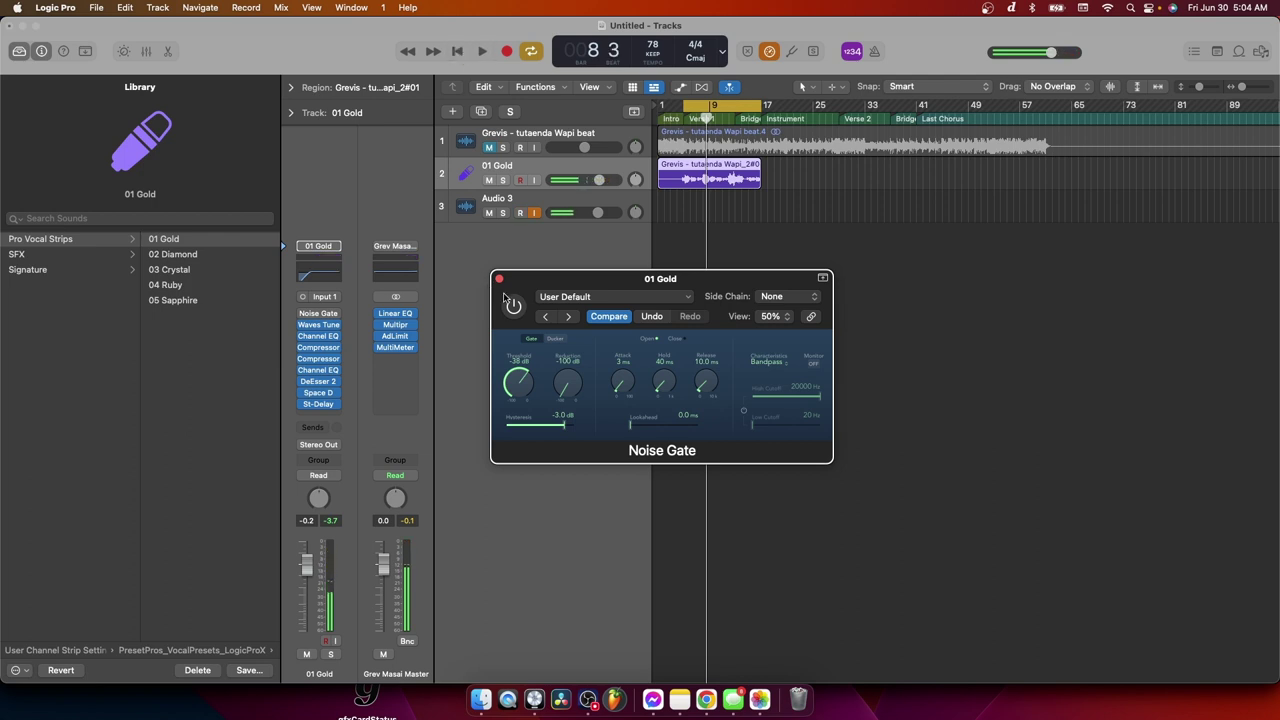
# Step: Close the Noise Gate plug-in window to return to the tracks and mixer
pyautogui.click(499, 279)
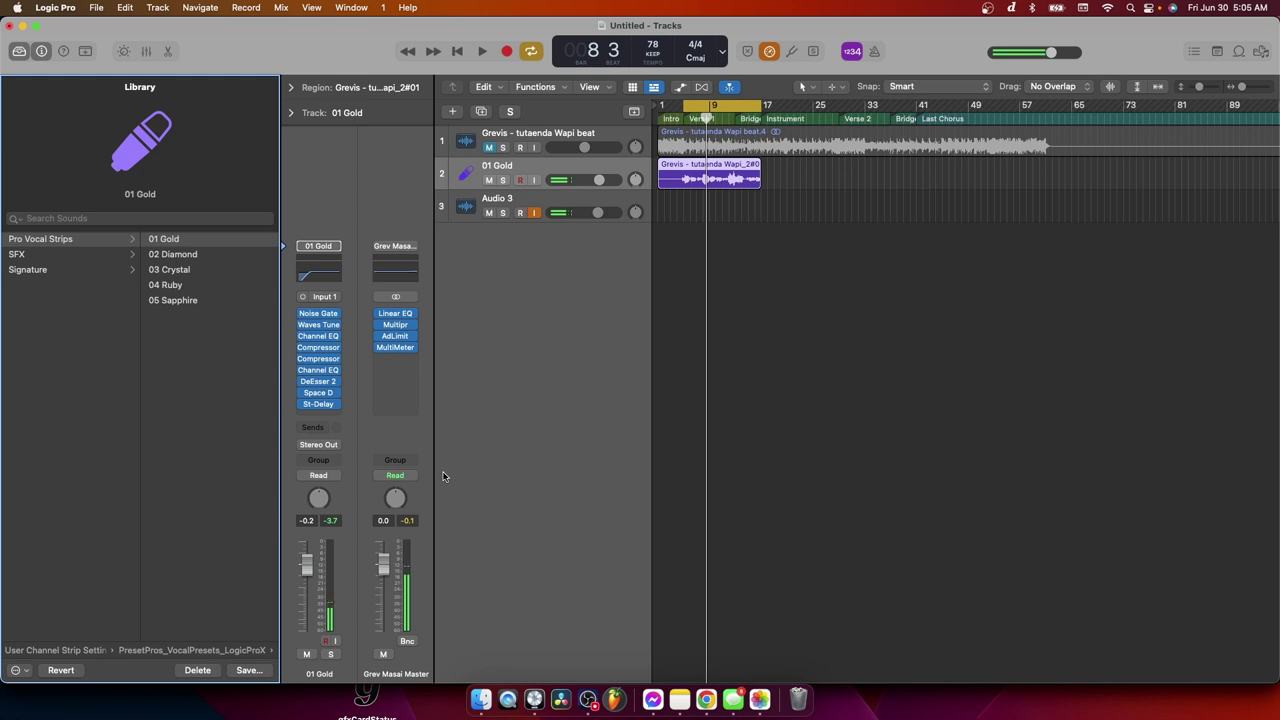
pyautogui.hscroll(-4, 118, 435)
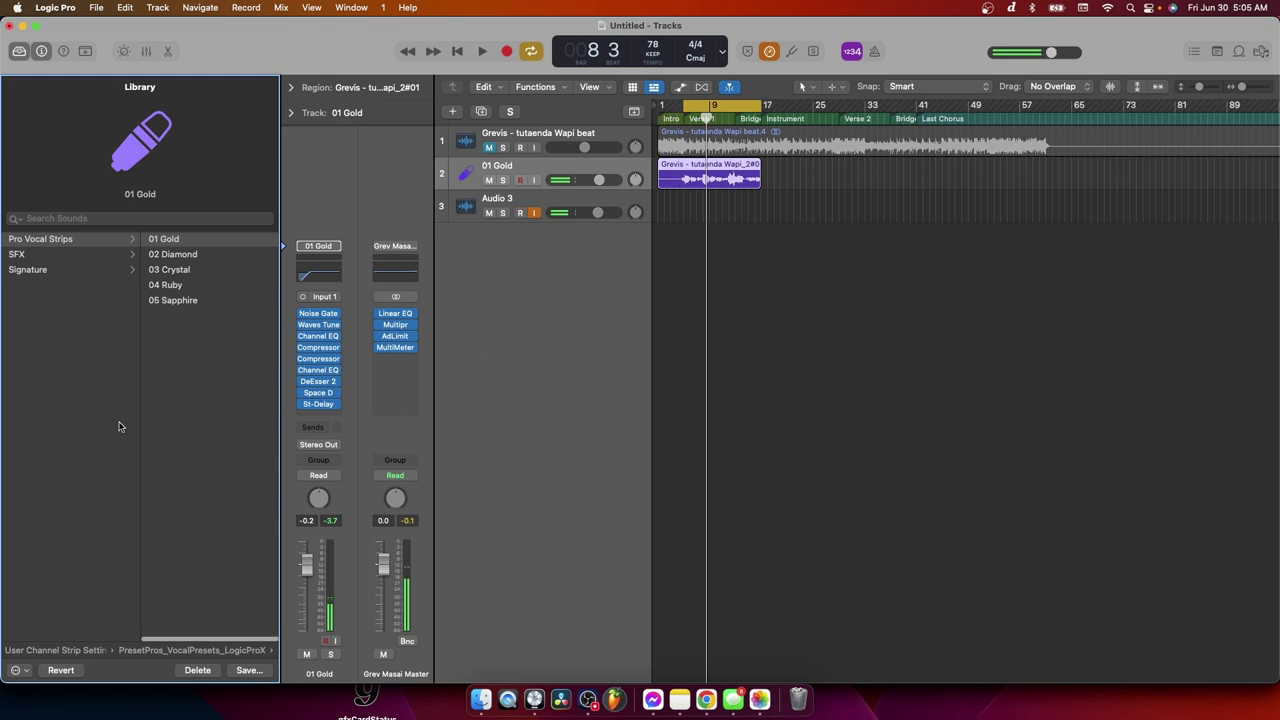
pyautogui.hscroll(4, 116, 447)
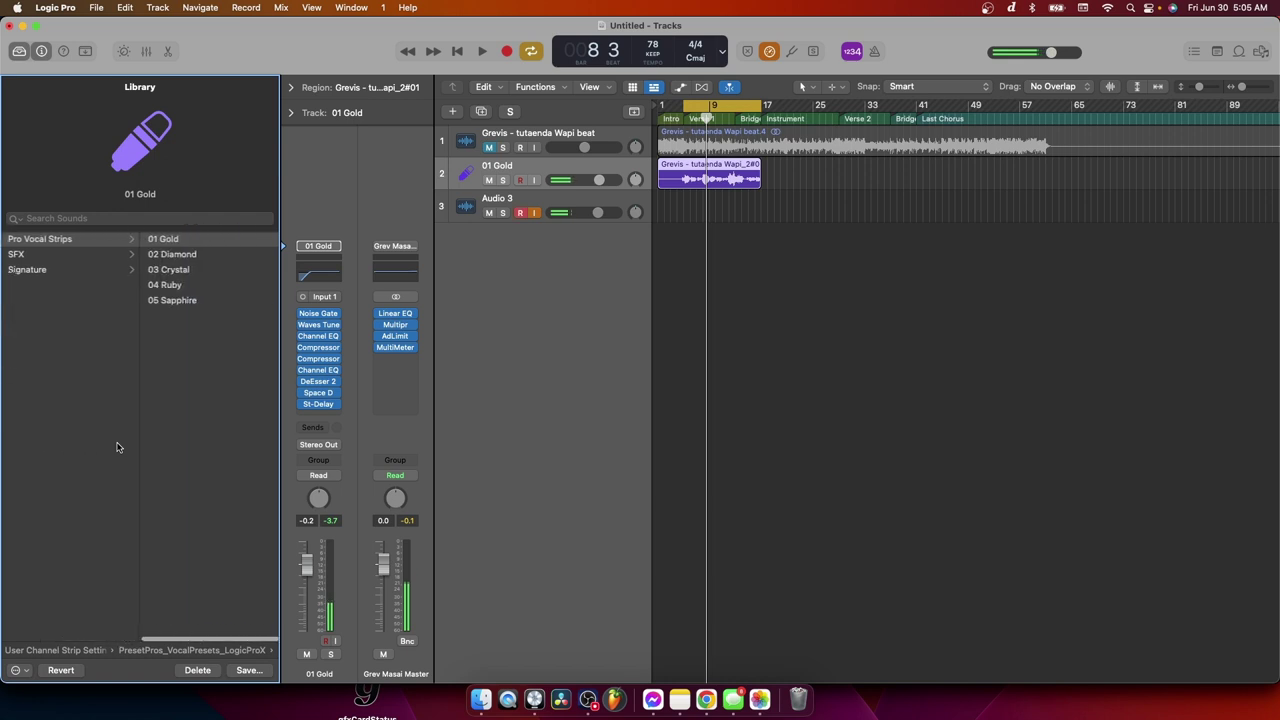